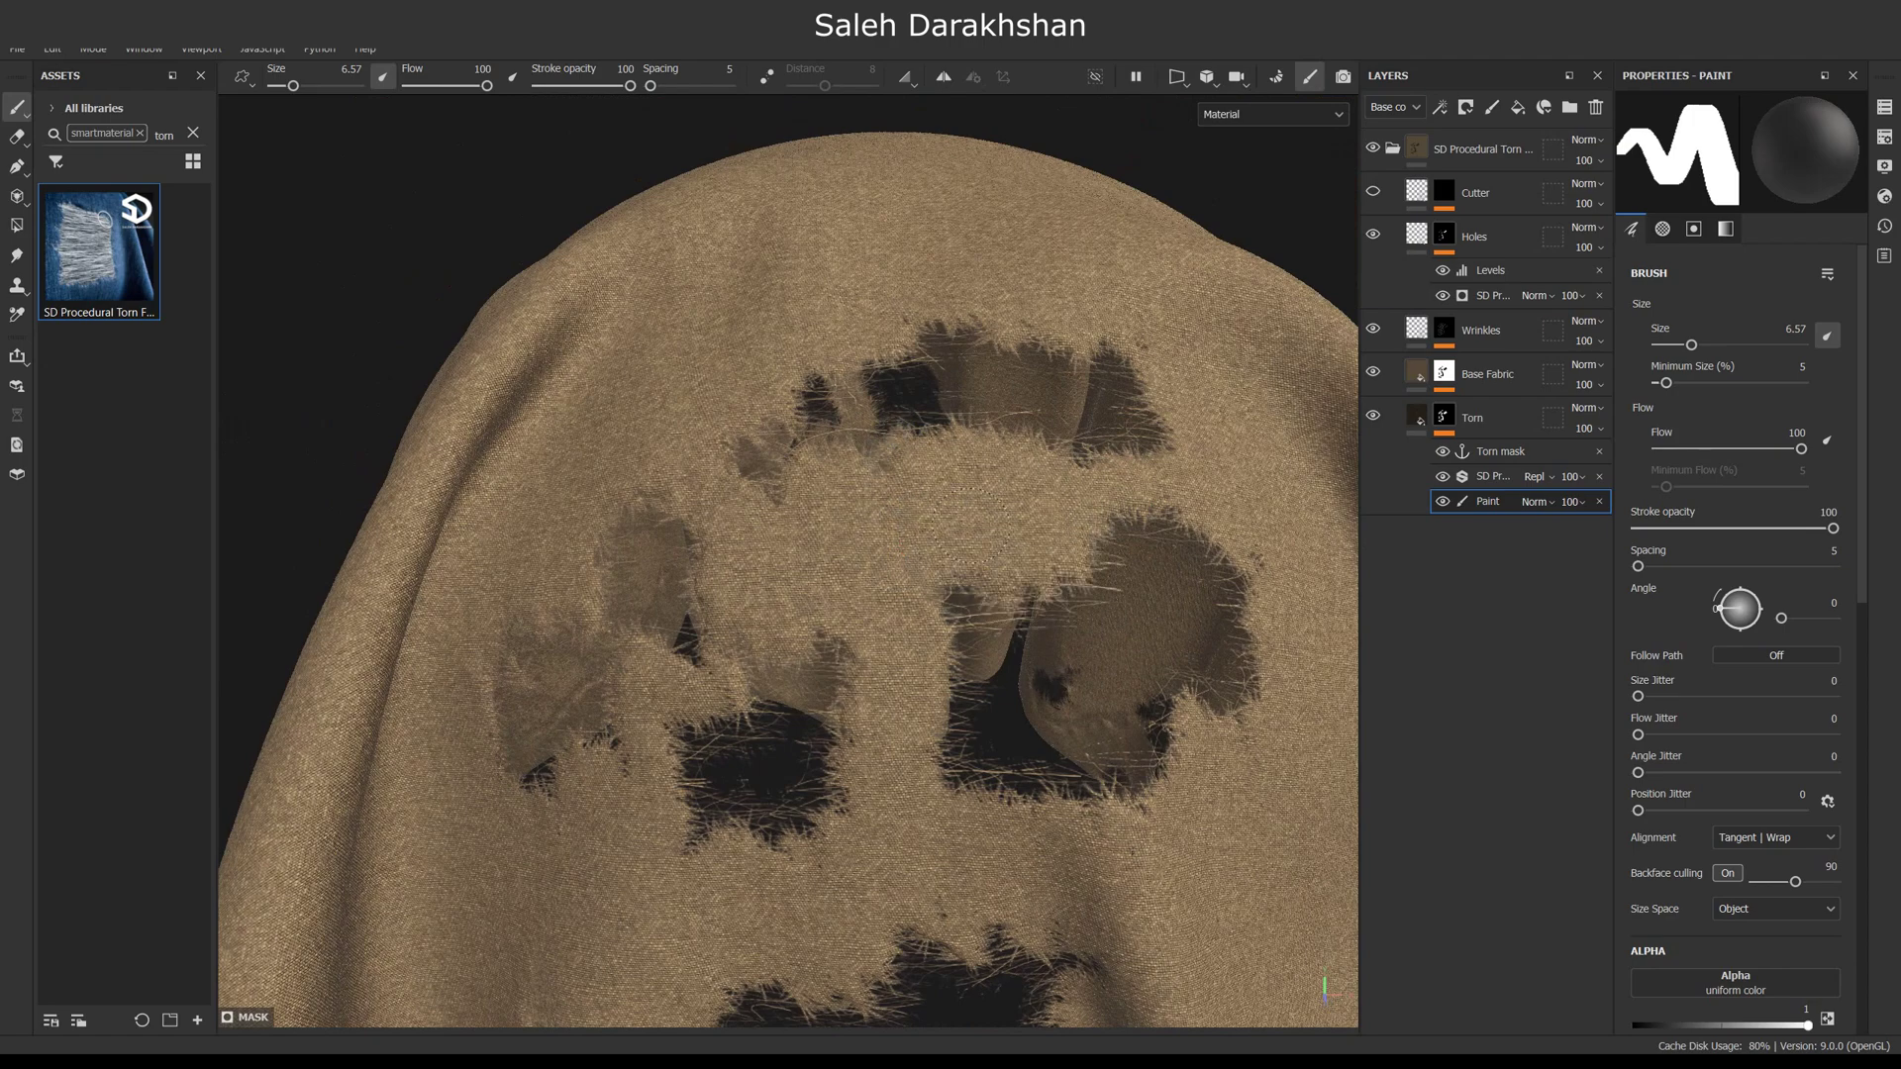
Erase part of the upper tear on the Torn layer's mask, swap the brush colour and resize the brush.
{"action": "left_click_drag", "start_coordinate": [827, 421], "coordinate": [1105, 356]}
{"action": "key", "text": "x"}
{"action": "mouse_move", "coordinate": [1053, 485]}
{"action": "right_mouse_down", "text": "ctrl"}
{"action": "mouse_move", "coordinate": [862, 436]}
{"action": "mouse_move", "coordinate": [887, 416]}
{"action": "right_mouse_up", "text": "ctrl"}
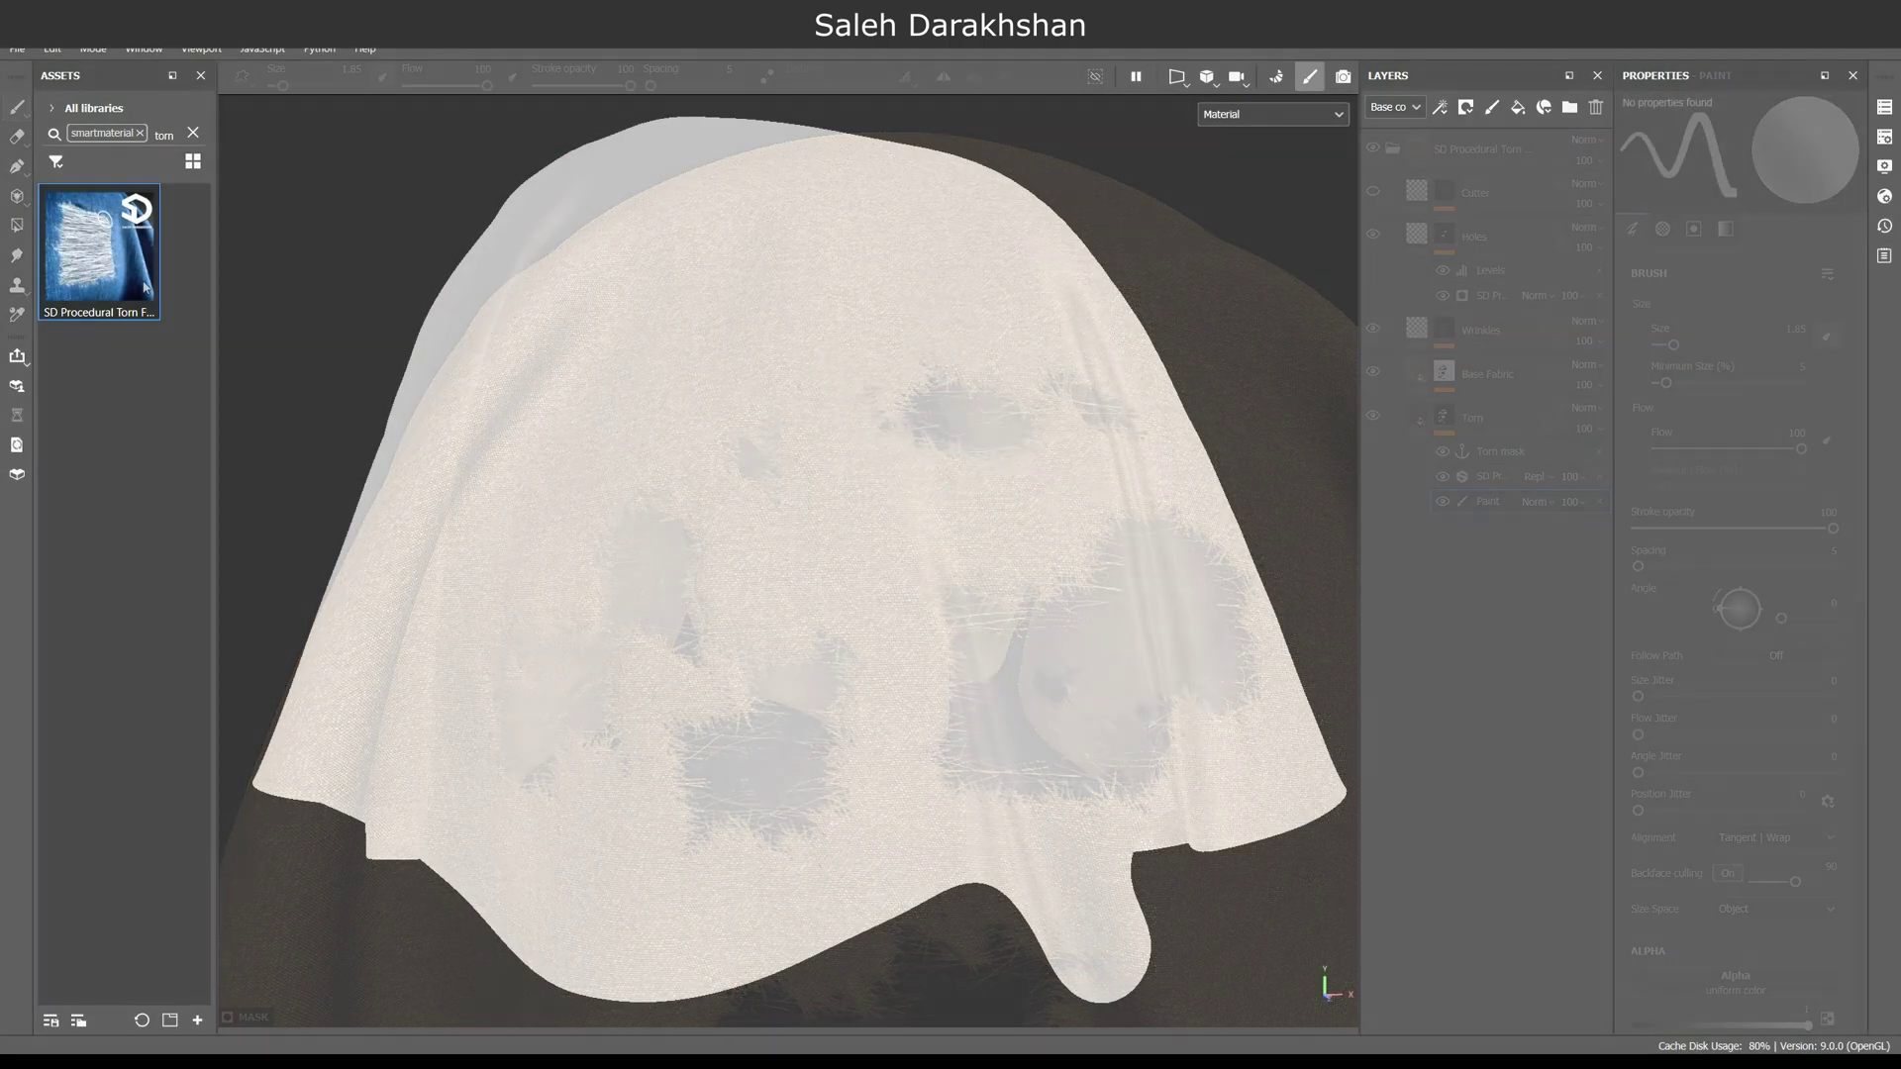
Apply the SD Procedural Torn smart material to the cloth and set the Base Fabric layer's UV tiling to 2.
{"action": "left_click_drag", "start_coordinate": [99, 252], "coordinate": [690, 445]}
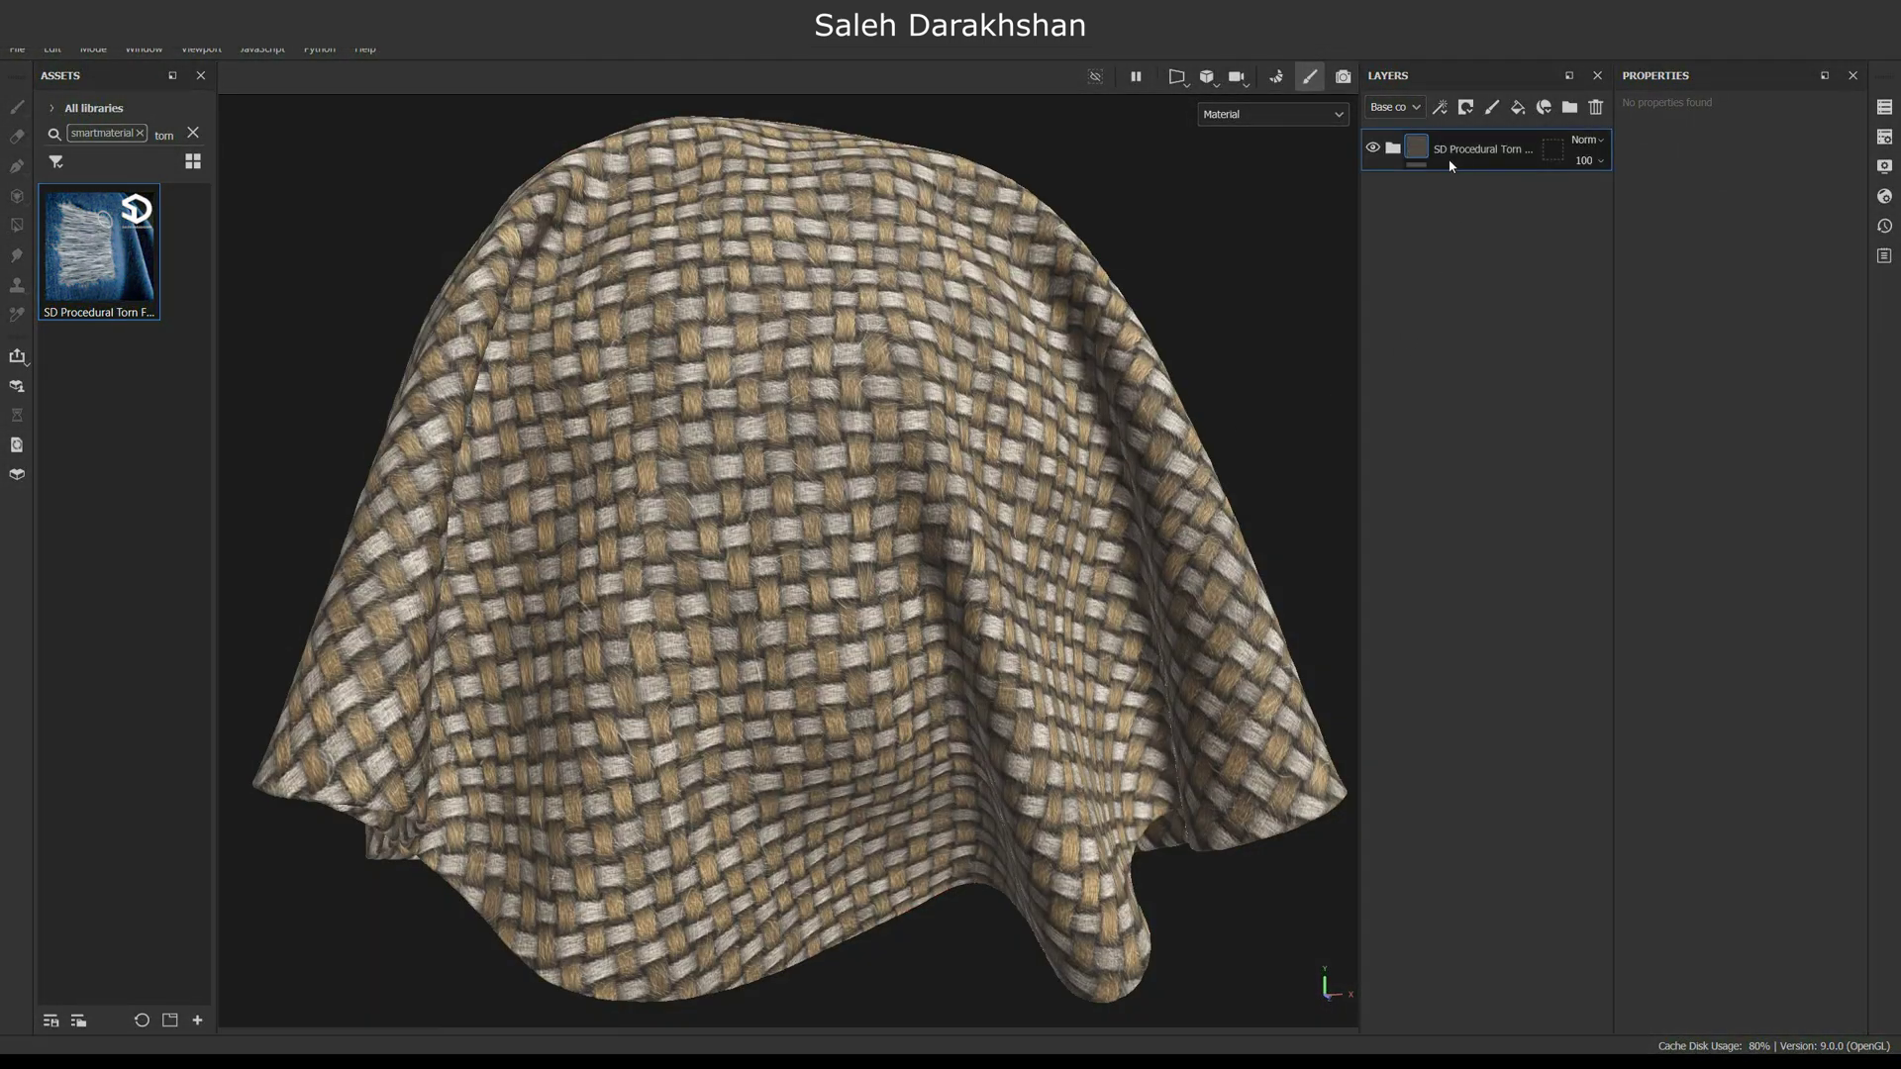
{"action": "left_click", "coordinate": [1418, 328]}
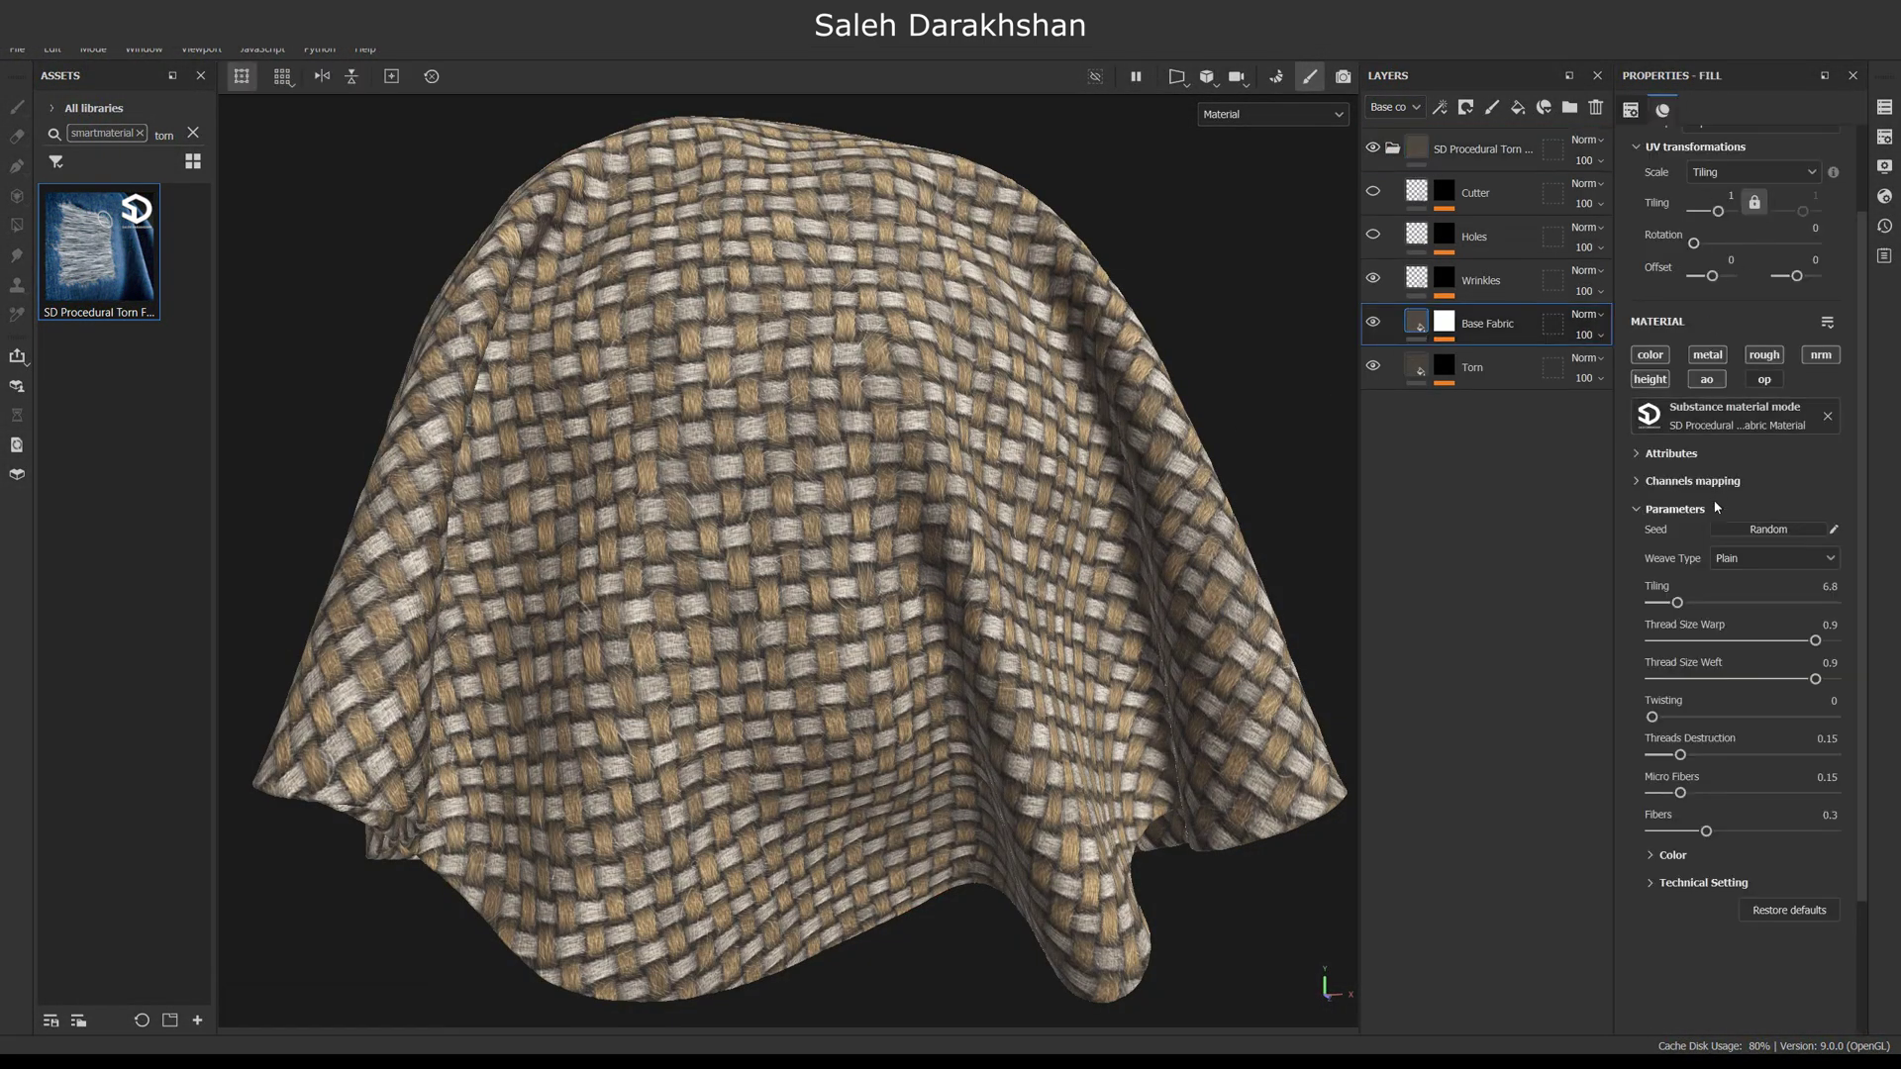
{"action": "scroll", "coordinate": [1716, 504], "scroll_direction": "up", "scroll_amount": 2}
{"action": "type", "text": "2"}
{"action": "key", "text": "Return"}
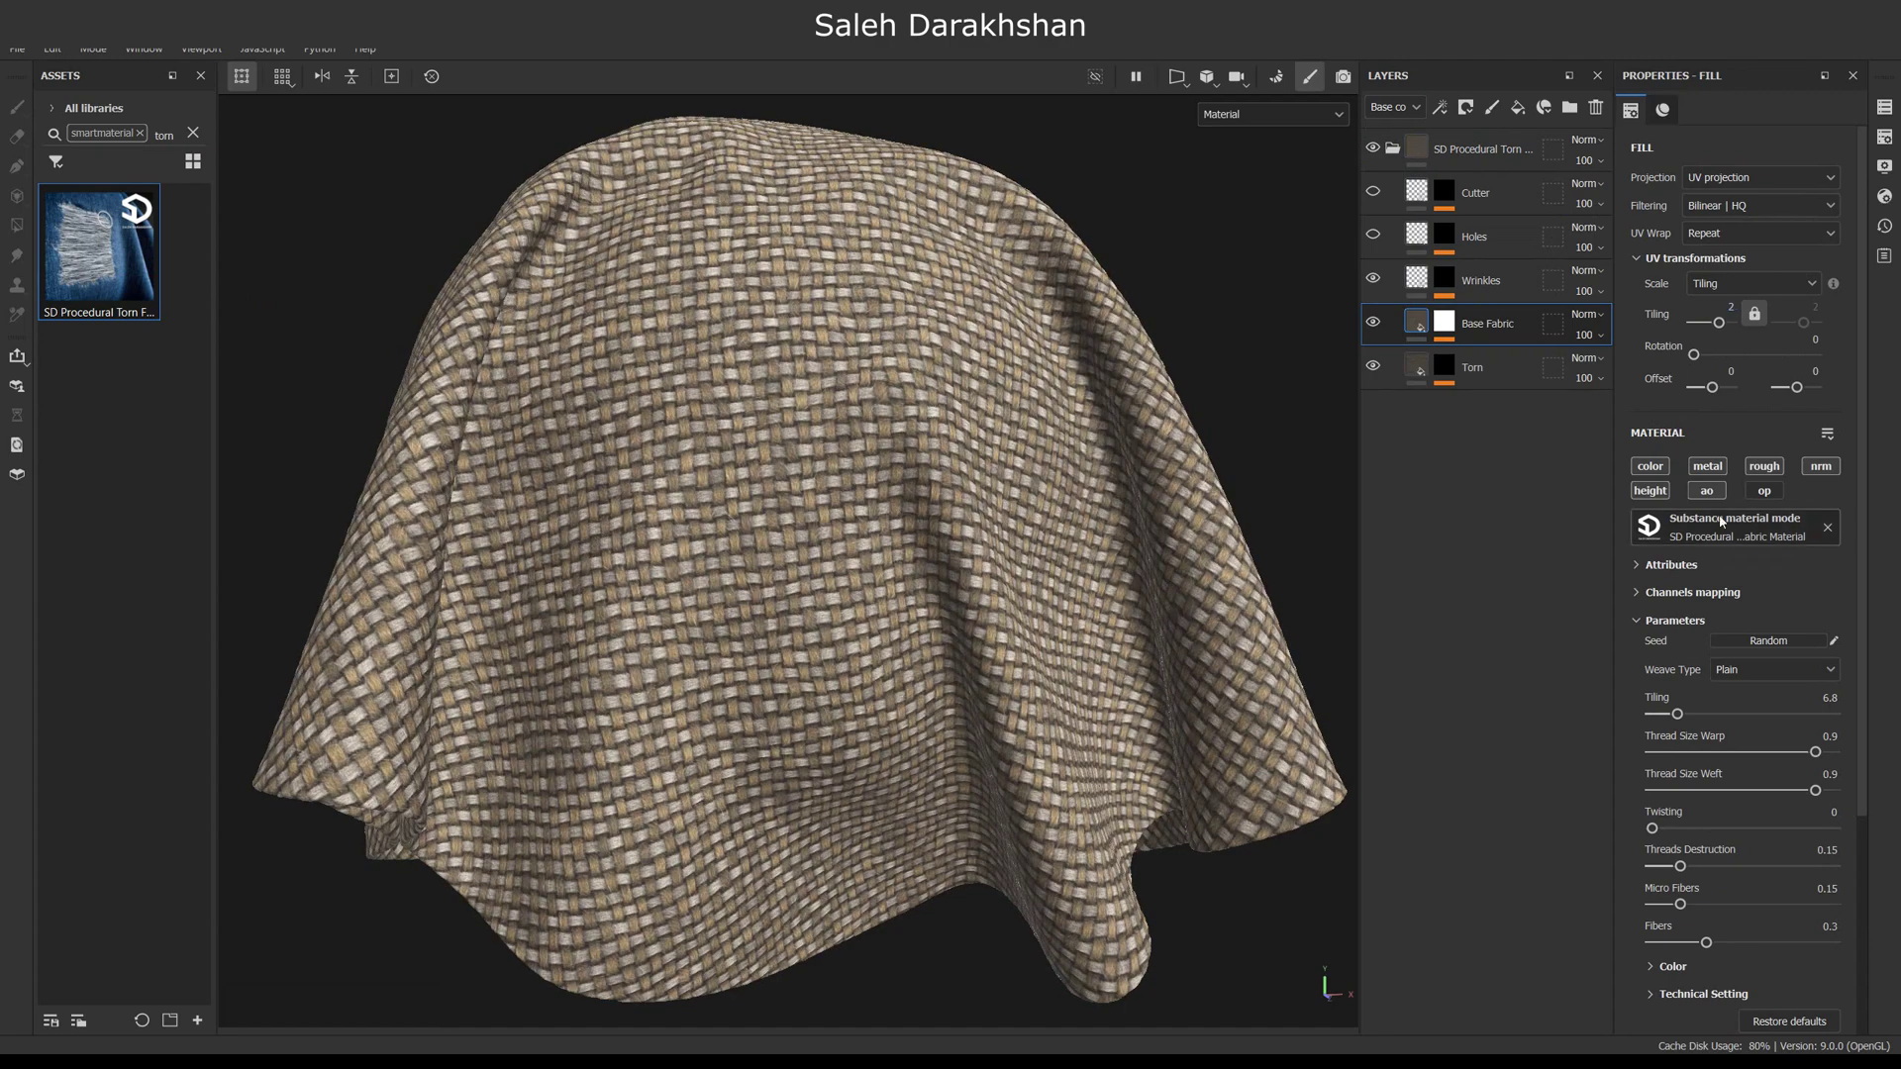
Try the different weave types on the Base Fabric layer, including Denim, and return to Plain.
{"action": "scroll", "coordinate": [1709, 556], "scroll_direction": "down", "scroll_amount": 2}
{"action": "left_click", "coordinate": [1708, 557]}
{"action": "left_click", "coordinate": [1708, 597]}
{"action": "left_click", "coordinate": [1697, 560]}
{"action": "left_click", "coordinate": [1702, 618]}
{"action": "left_click", "coordinate": [1713, 564]}
{"action": "left_click", "coordinate": [1705, 637]}
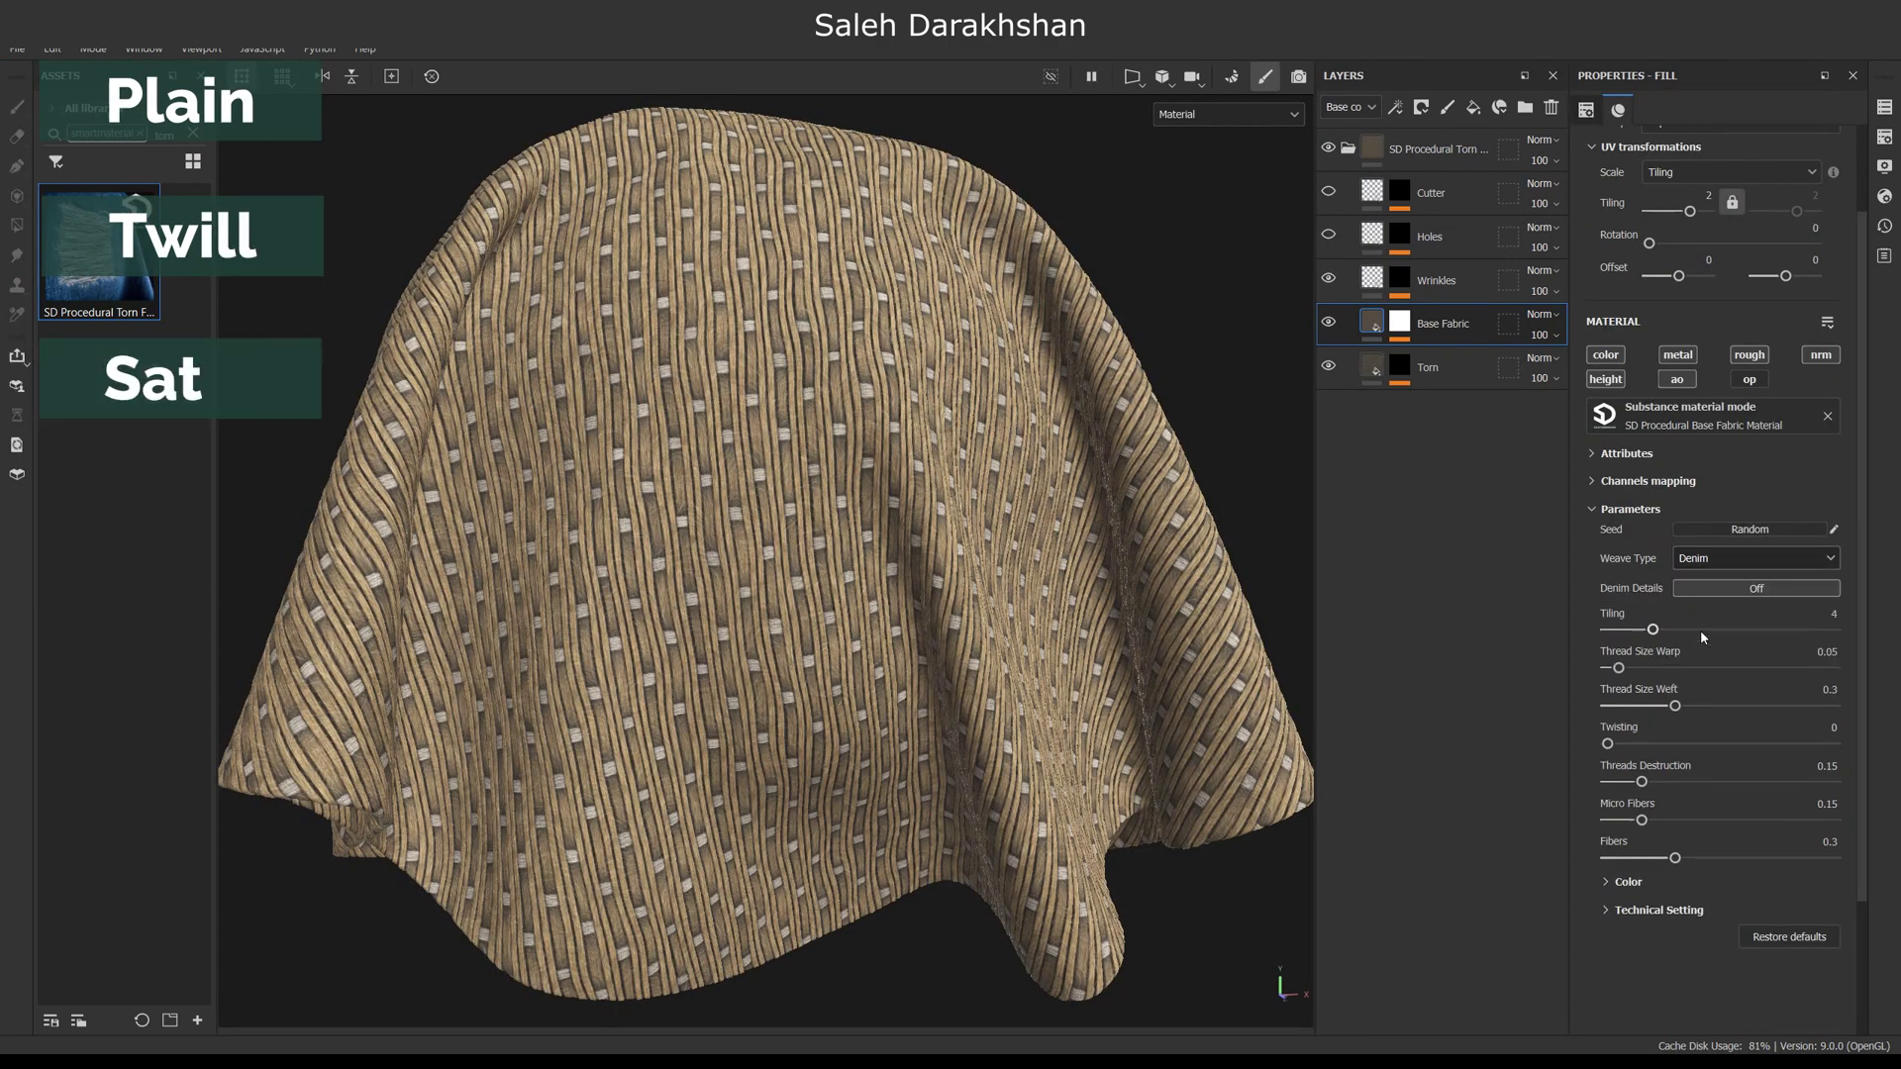
{"action": "left_click", "coordinate": [1716, 561]}
{"action": "left_click", "coordinate": [1710, 655]}
{"action": "left_click", "coordinate": [1711, 554]}
{"action": "left_click", "coordinate": [1702, 578]}
Set the Base Fabric's Warp Color to red, C52828.
{"action": "scroll", "coordinate": [1624, 703], "scroll_direction": "down", "scroll_amount": 3}
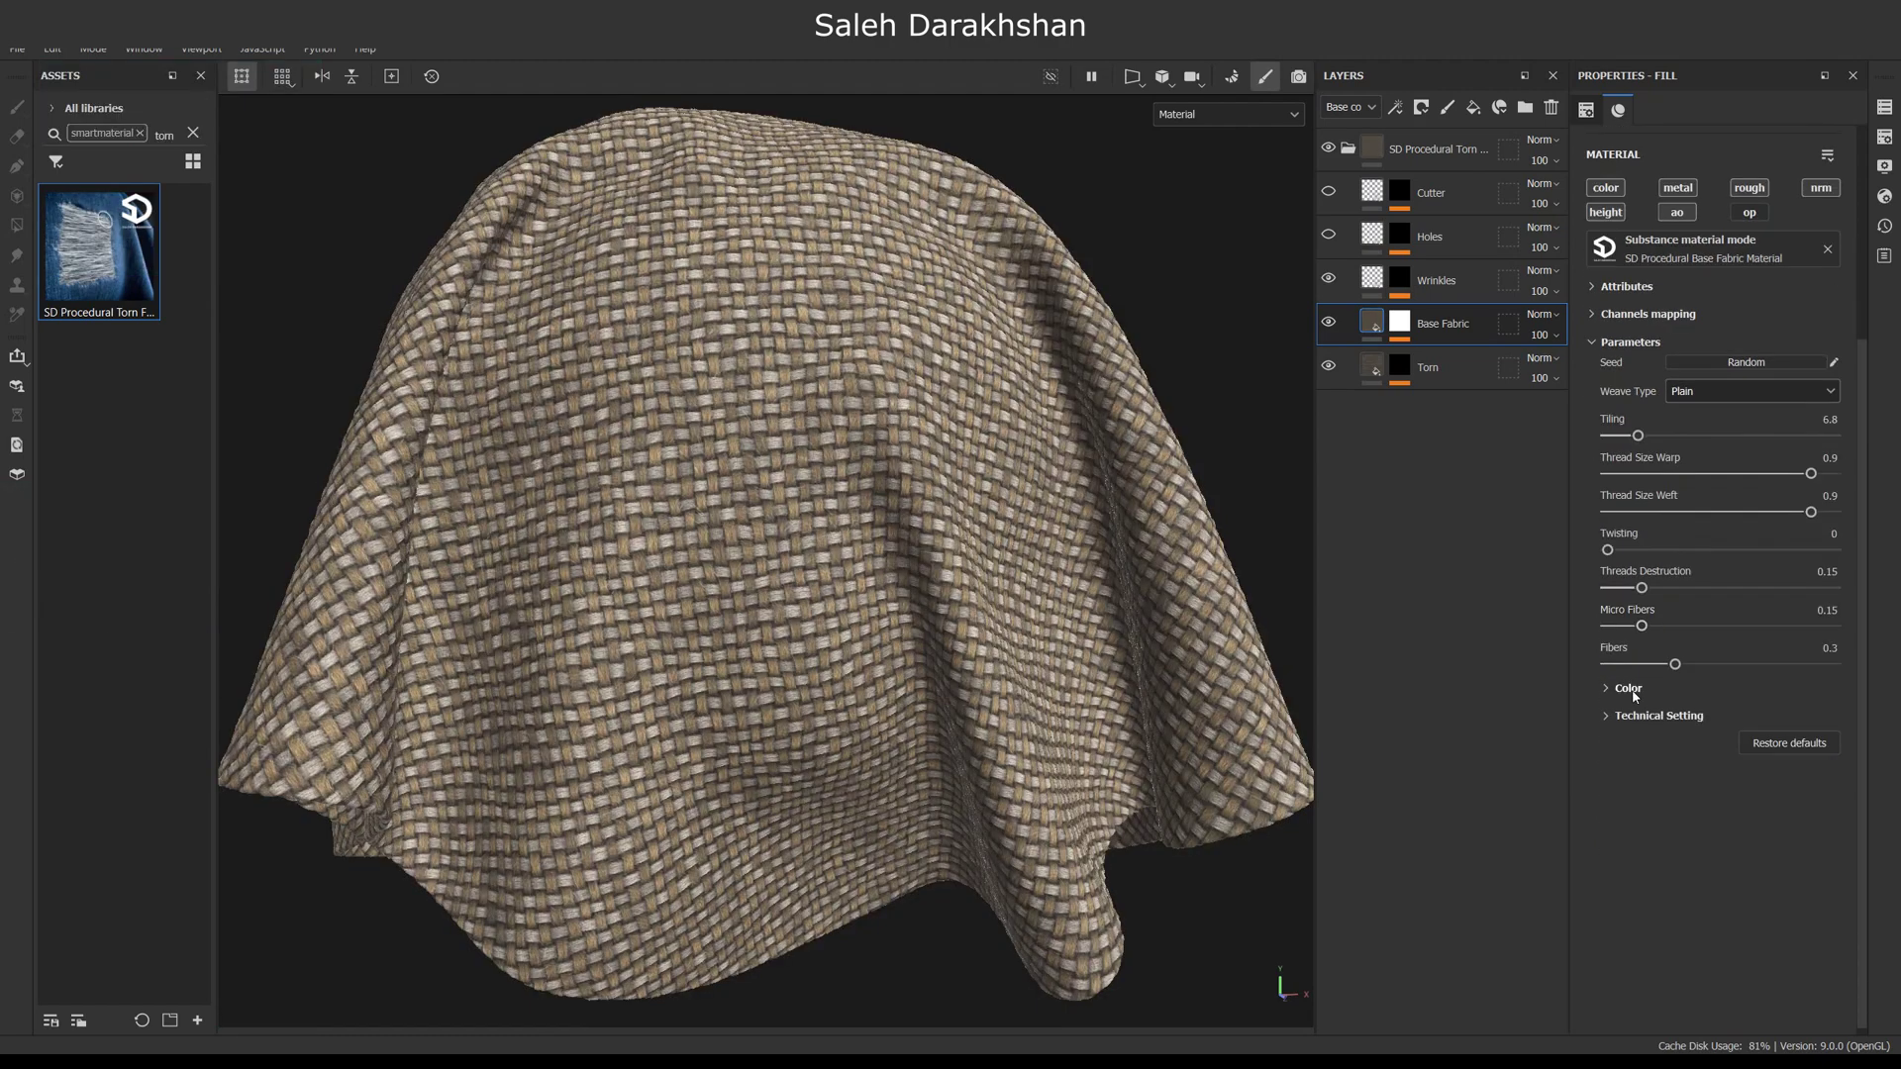
{"action": "left_click", "coordinate": [1625, 680]}
{"action": "left_click", "coordinate": [1704, 707]}
{"action": "left_click_drag", "start_coordinate": [1416, 693], "coordinate": [1418, 512]}
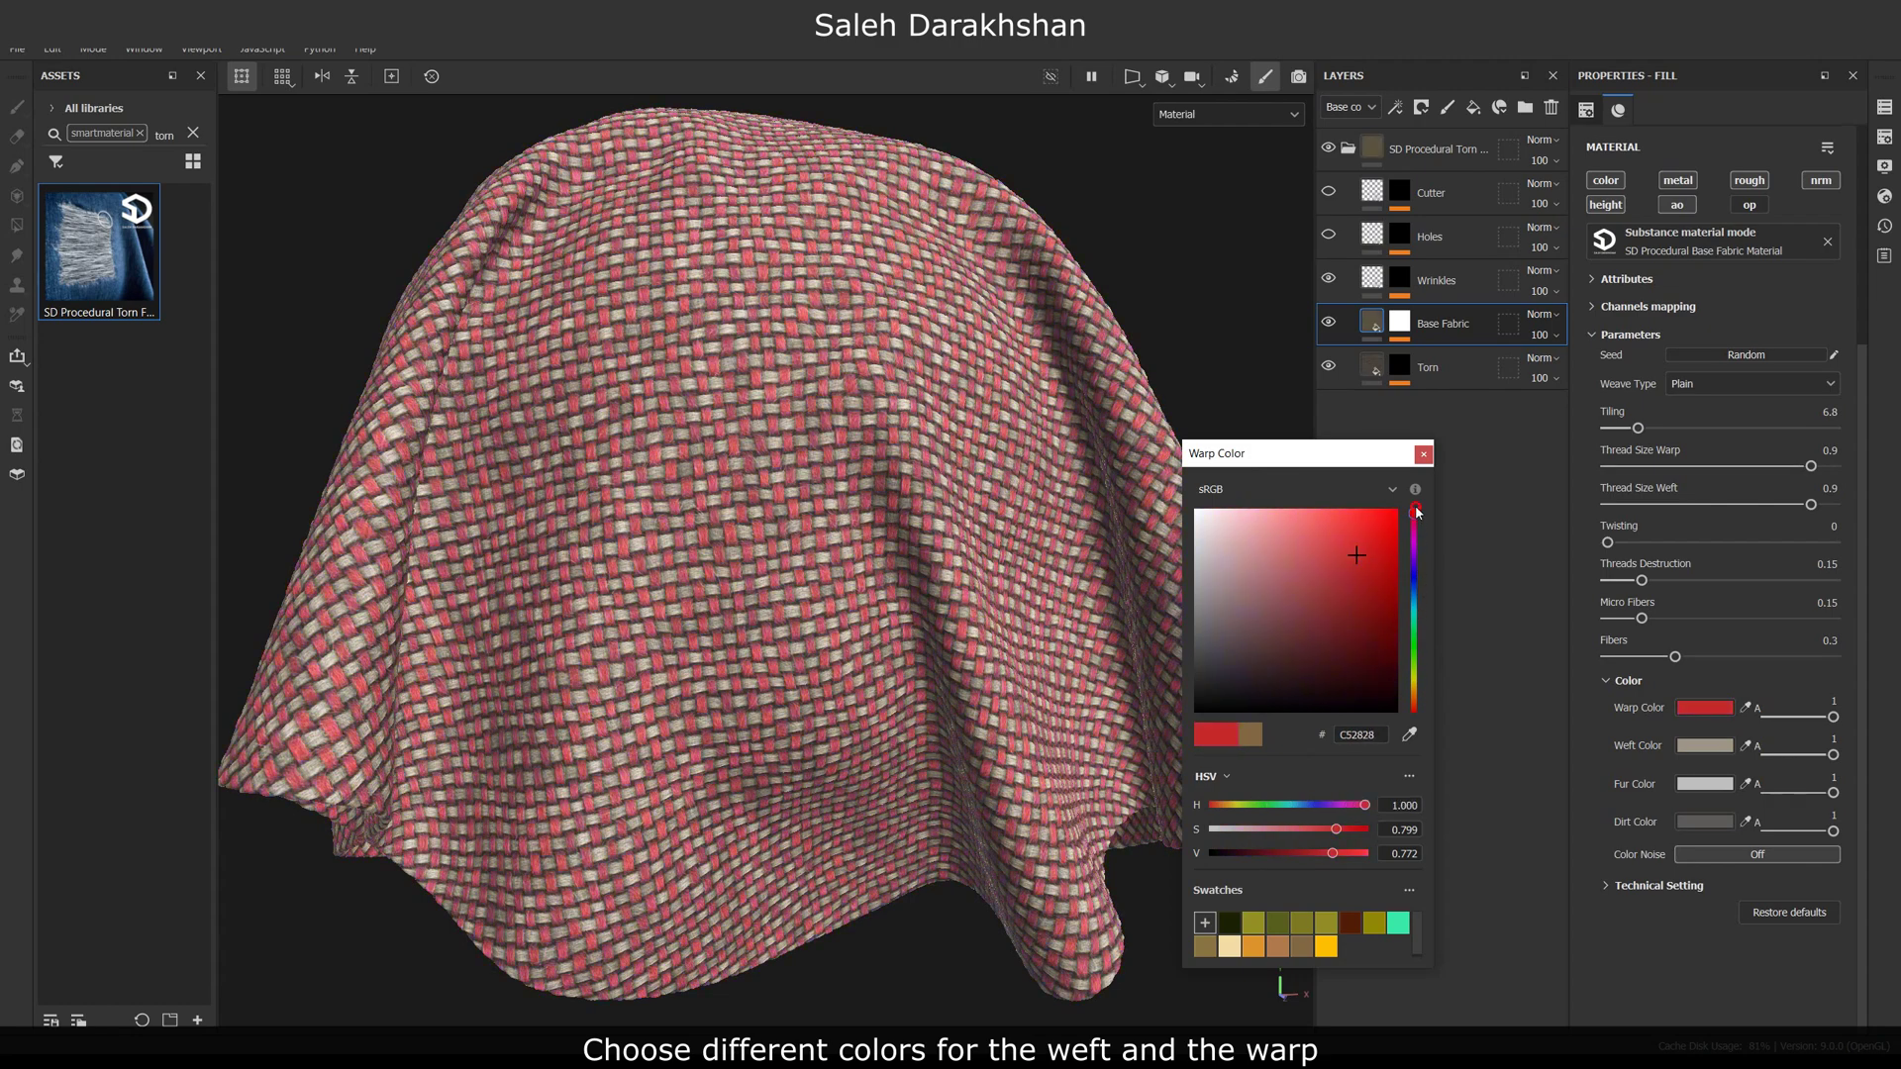
{"action": "left_click", "coordinate": [1424, 454]}
Set the Base Fabric's Weft Color and Warp Color to blue.
{"action": "left_click", "coordinate": [1629, 745]}
{"action": "left_click_drag", "start_coordinate": [1352, 579], "coordinate": [1346, 596]}
{"action": "left_click_drag", "start_coordinate": [1416, 693], "coordinate": [1417, 584]}
{"action": "left_click", "coordinate": [1424, 455]}
{"action": "left_click", "coordinate": [1705, 706]}
{"action": "left_click_drag", "start_coordinate": [1416, 514], "coordinate": [1414, 578]}
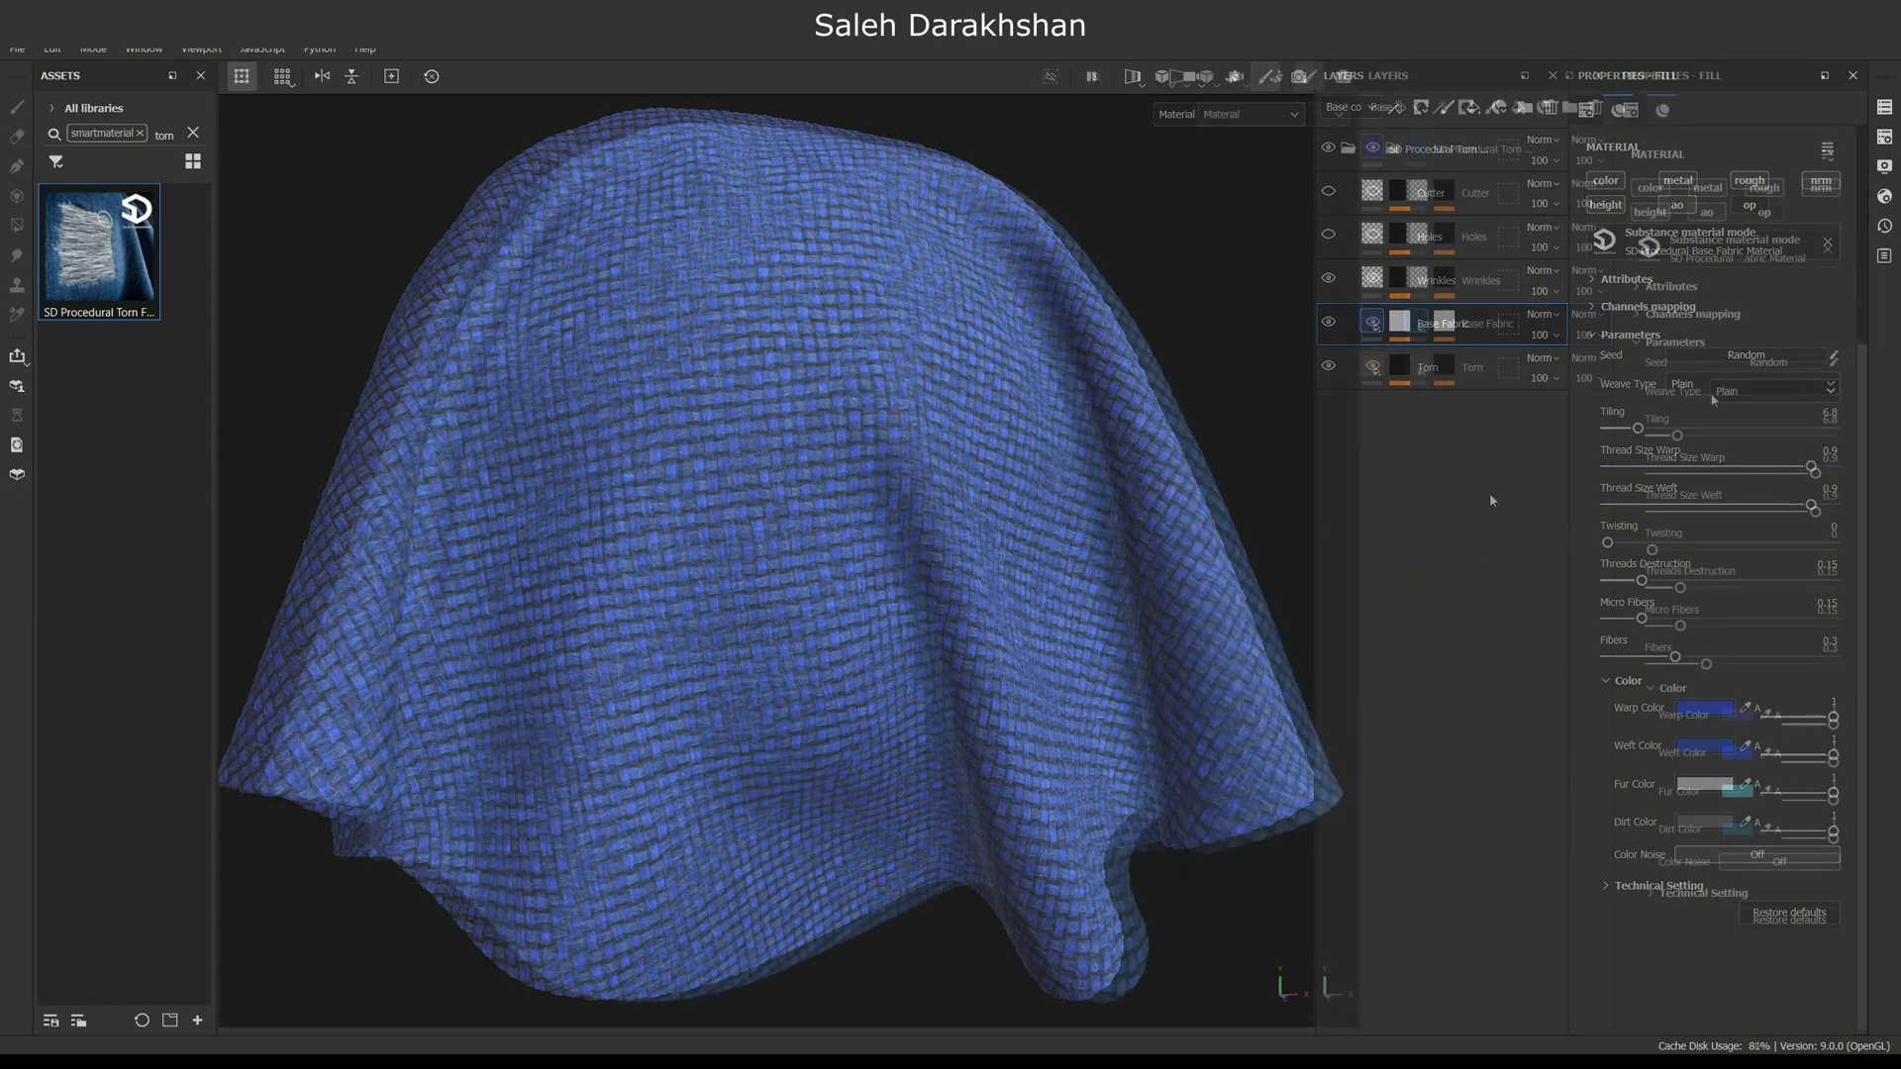
Change the Base Fabric to a Twill weave with Thread Size Weft 0.85, Twisting 1 and Threads Destruction 0.76, and adjust its material tiling.
{"action": "left_click_drag", "start_coordinate": [1678, 436], "coordinate": [1806, 483]}
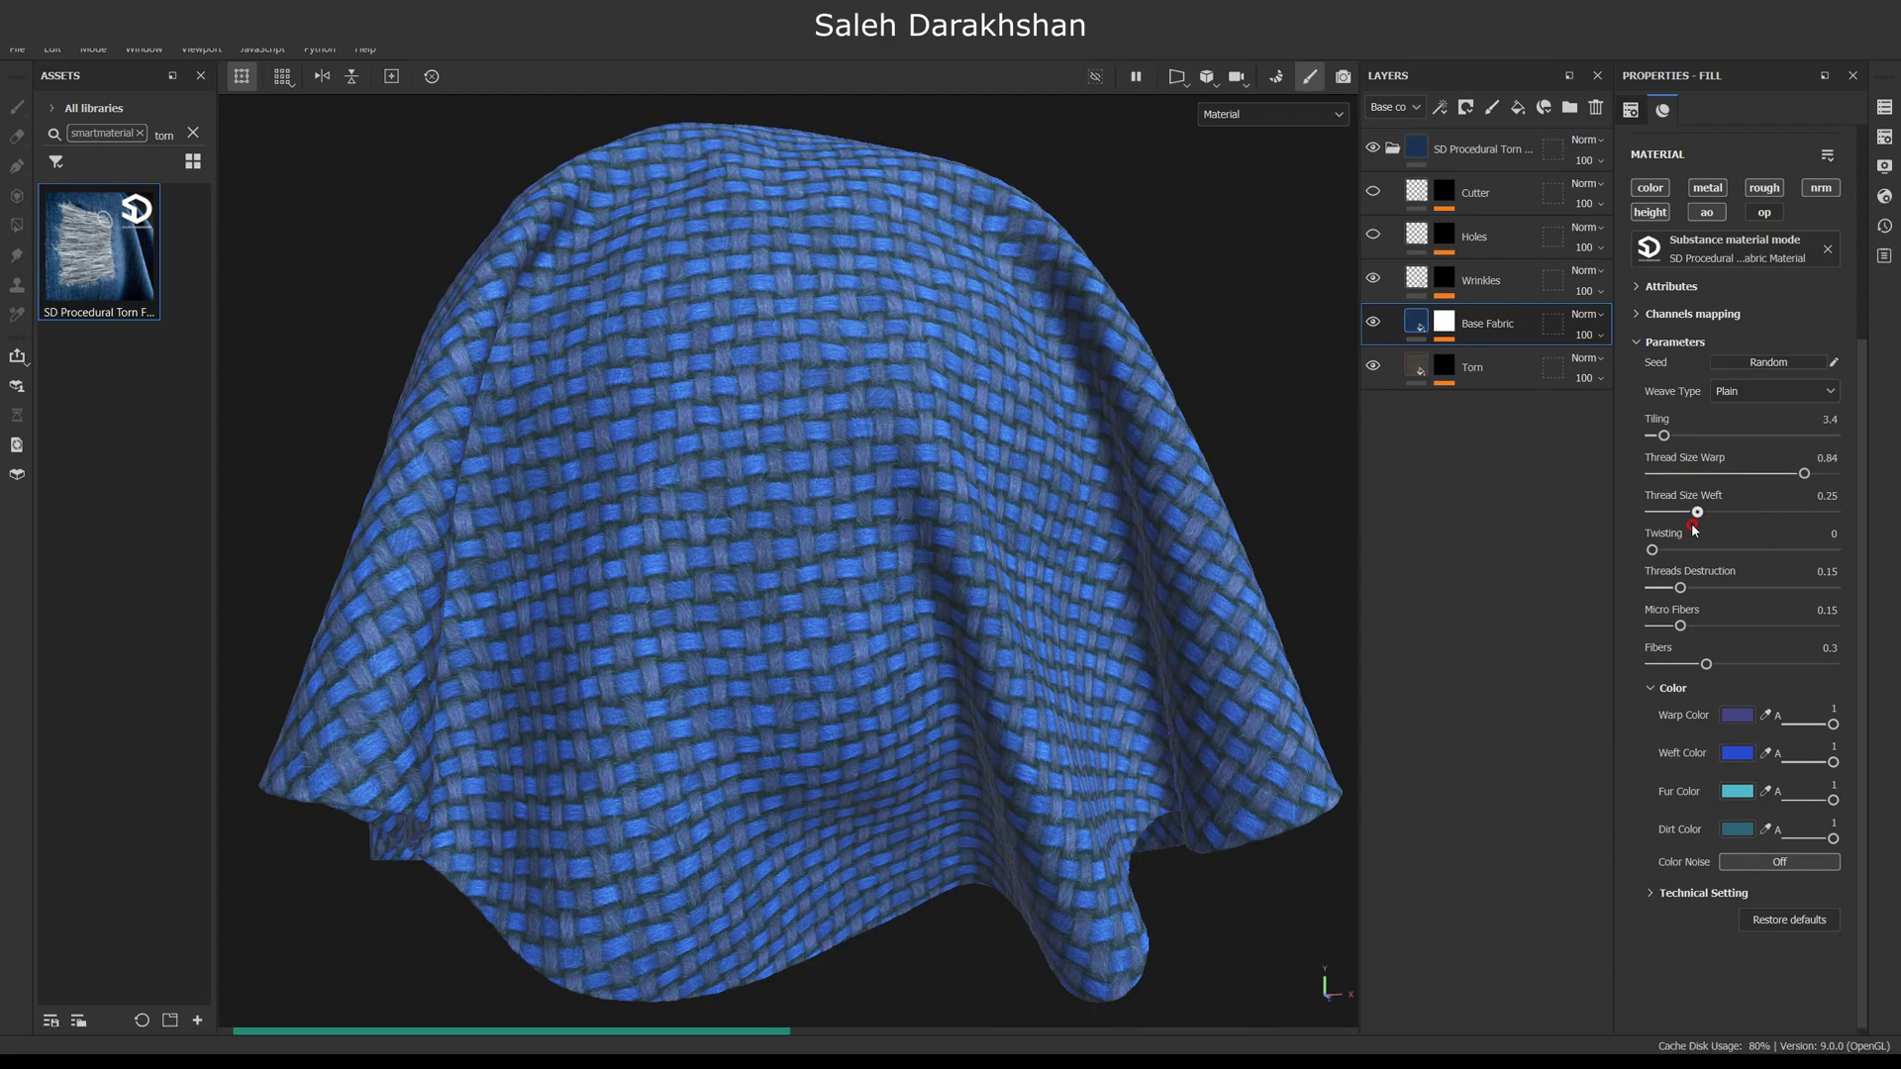
{"action": "left_click_drag", "start_coordinate": [1693, 528], "coordinate": [1797, 554]}
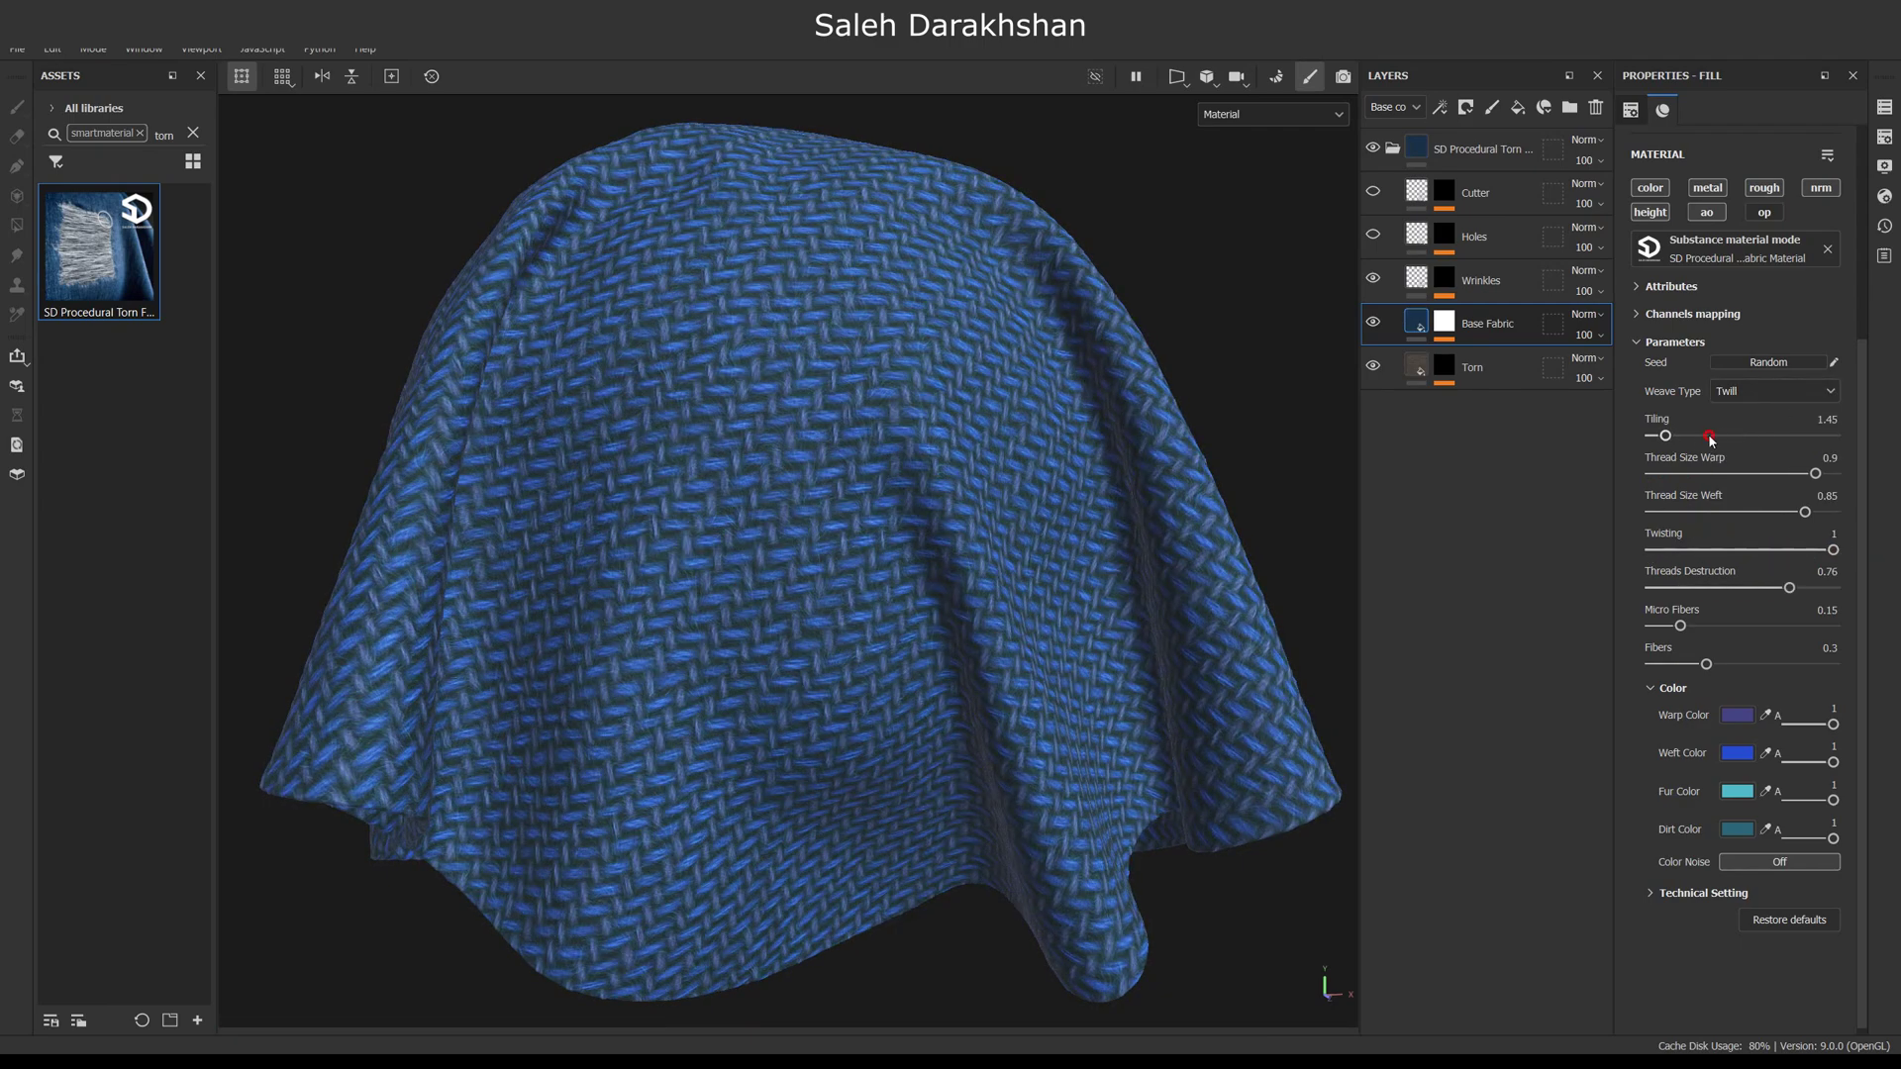
{"action": "left_click_drag", "start_coordinate": [1713, 438], "coordinate": [1703, 439]}
{"action": "scroll", "coordinate": [1718, 396], "scroll_direction": "up", "scroll_amount": 3}
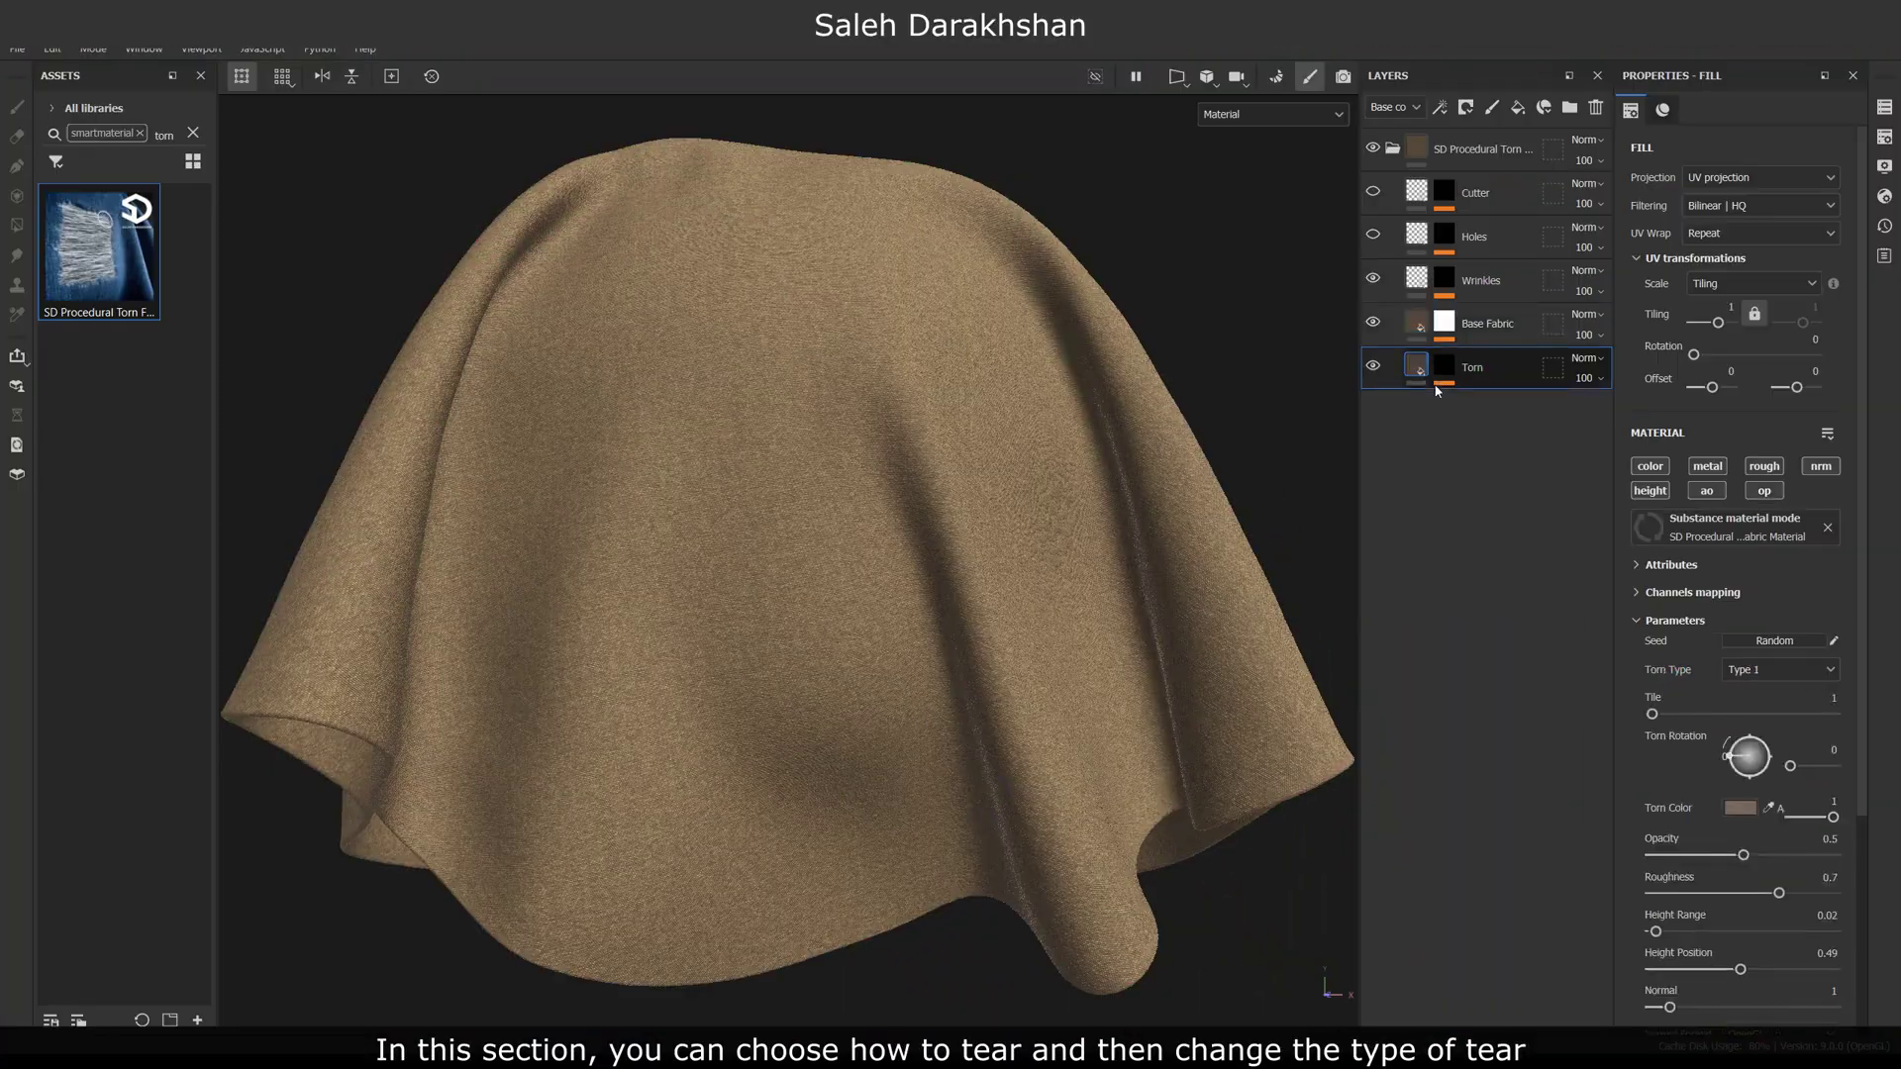
Activate the Torn layer's mask for painting and remove the Shape alpha from the brush.
{"action": "left_click", "coordinate": [1445, 371]}
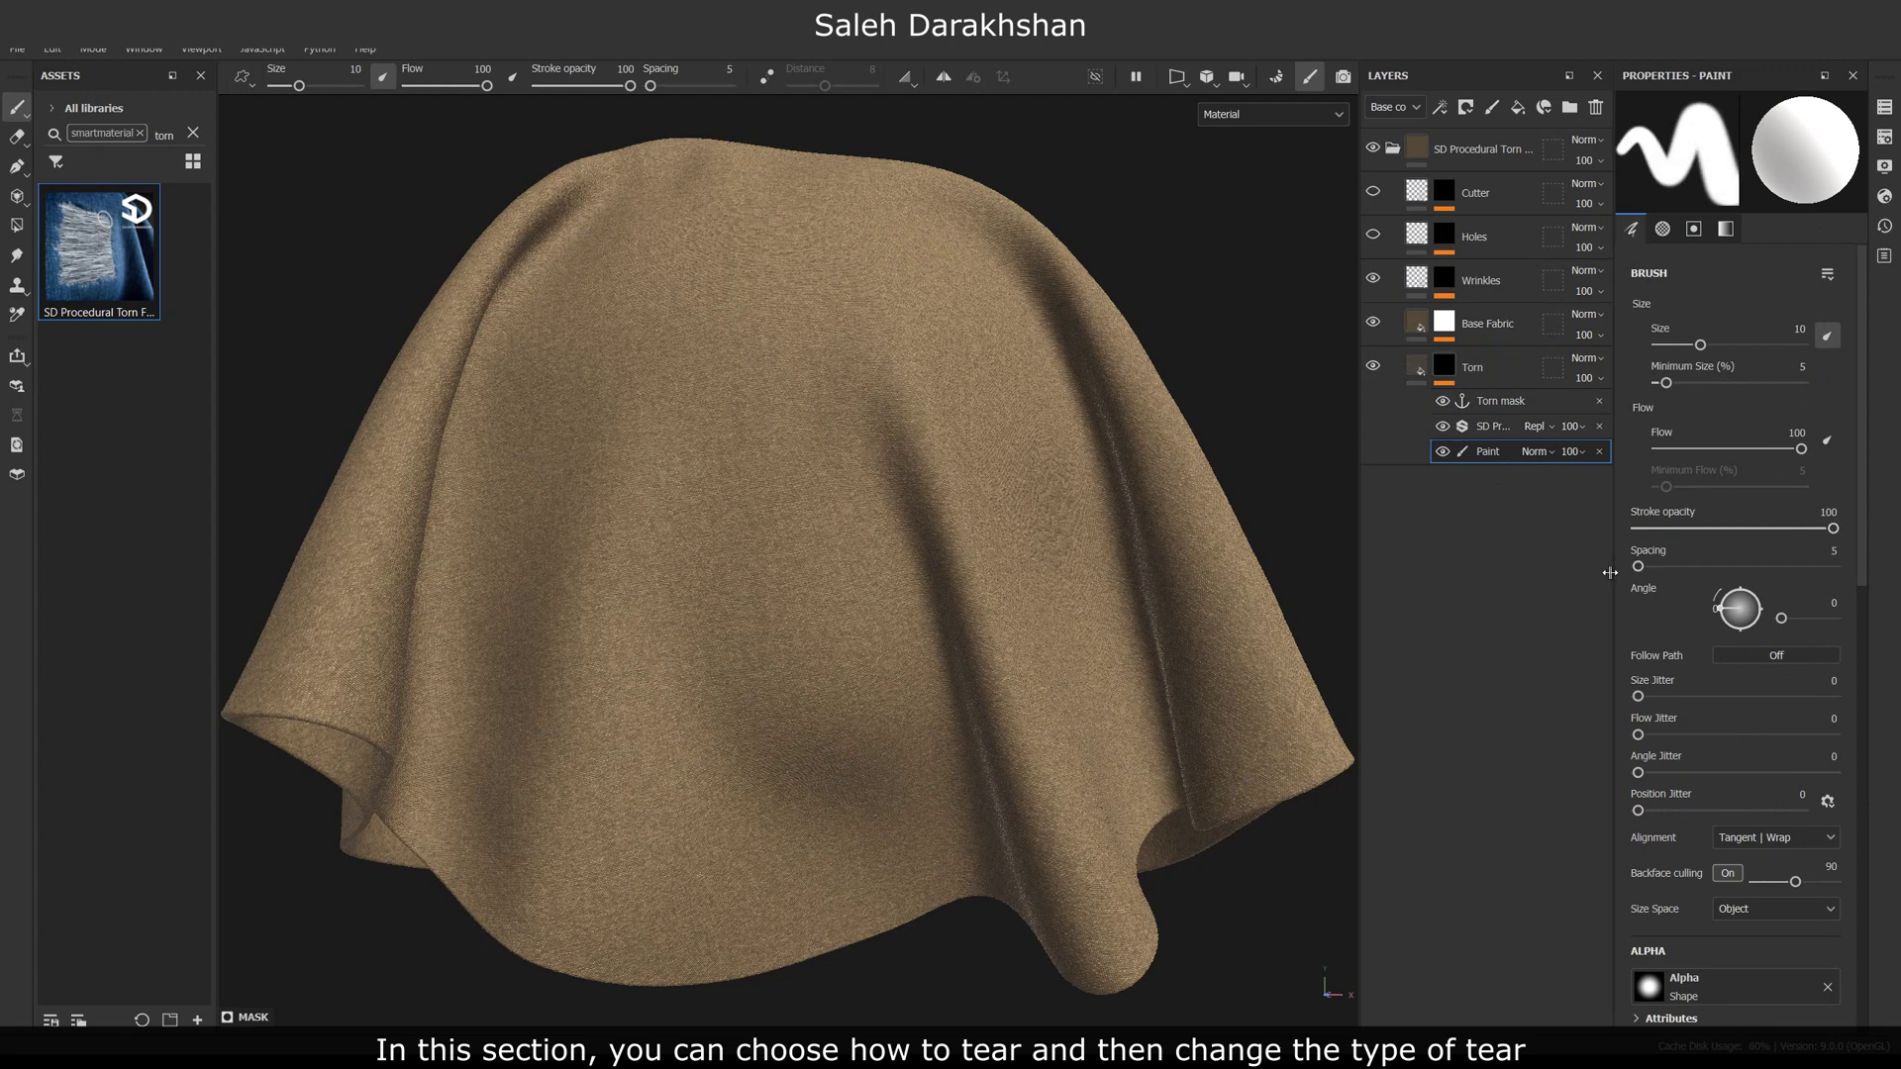
{"action": "scroll", "coordinate": [1743, 693], "scroll_direction": "down", "scroll_amount": 3}
{"action": "left_click", "coordinate": [1827, 703]}
{"action": "scroll", "coordinate": [1707, 729], "scroll_direction": "up", "scroll_amount": 3}
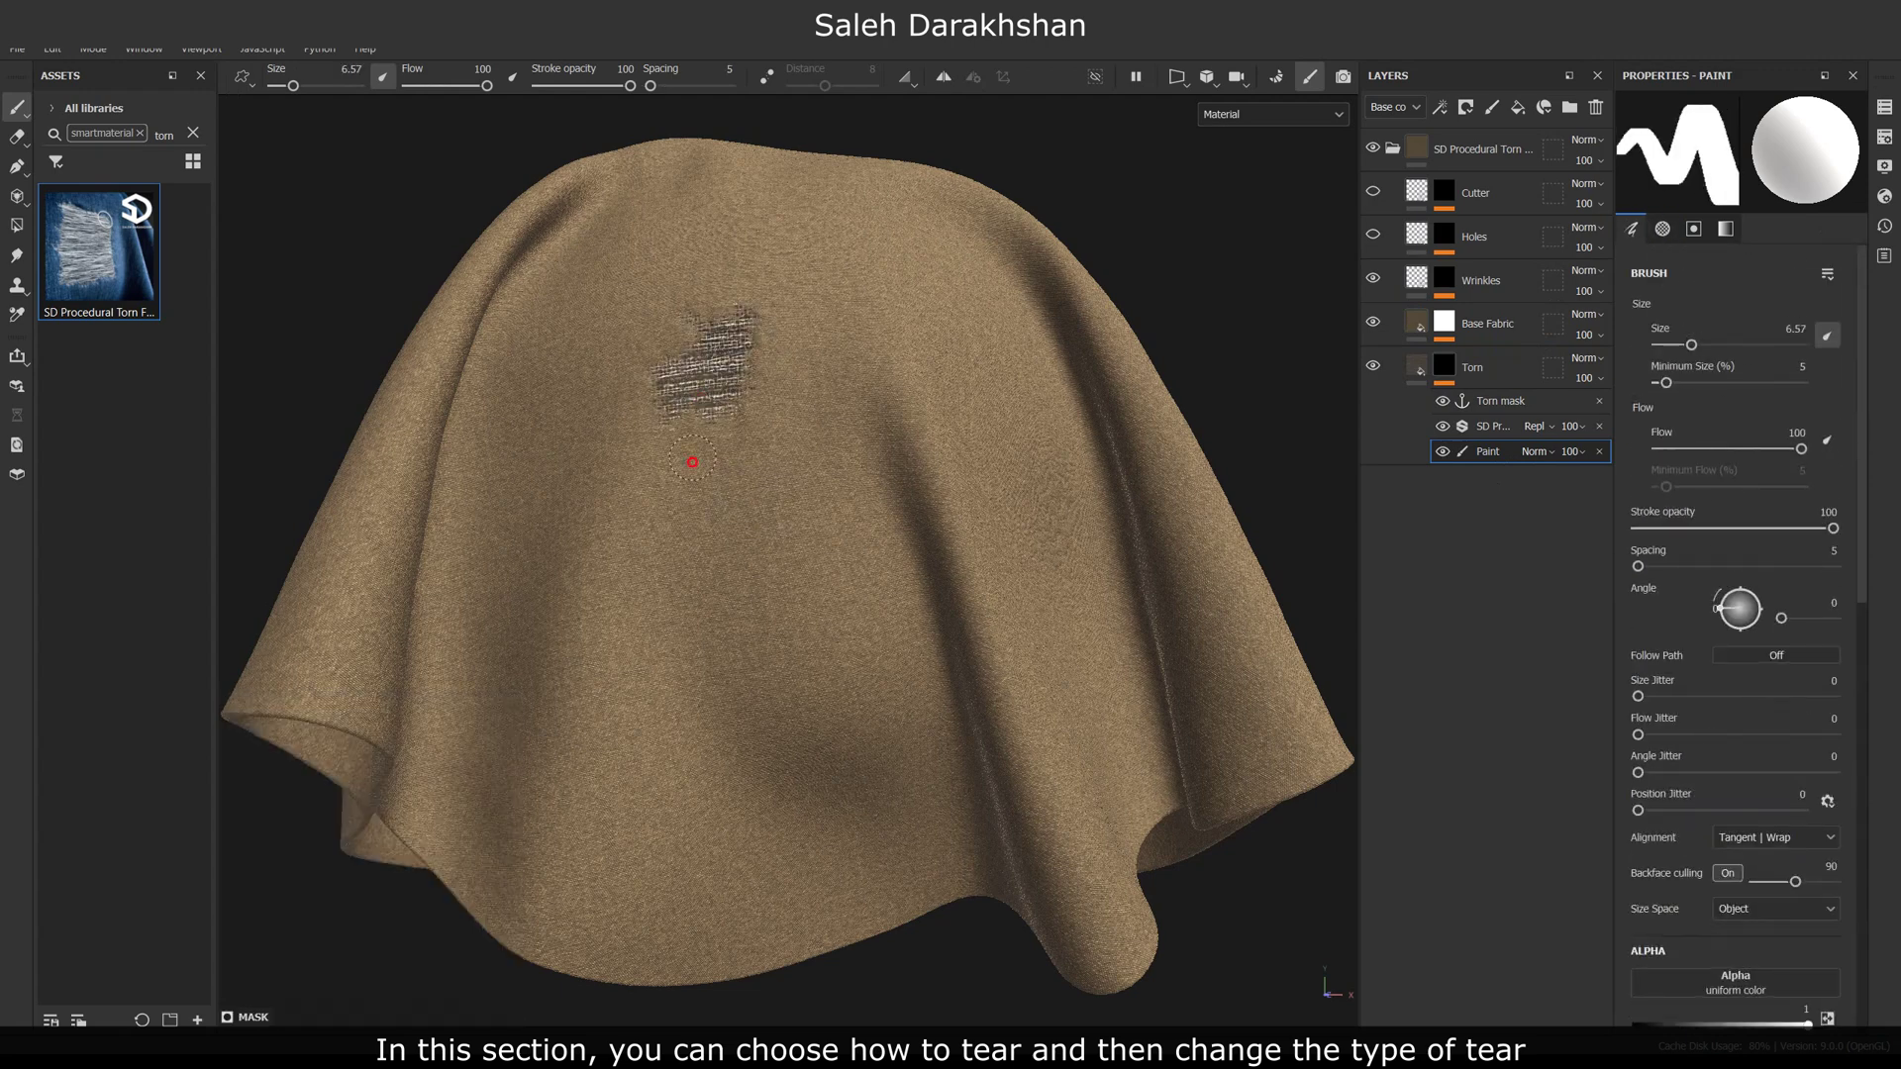
Paint several tears across the front of the cloth on the Torn mask and remove the parts connecting them.
{"action": "left_click_drag", "start_coordinate": [630, 767], "coordinate": [575, 643]}
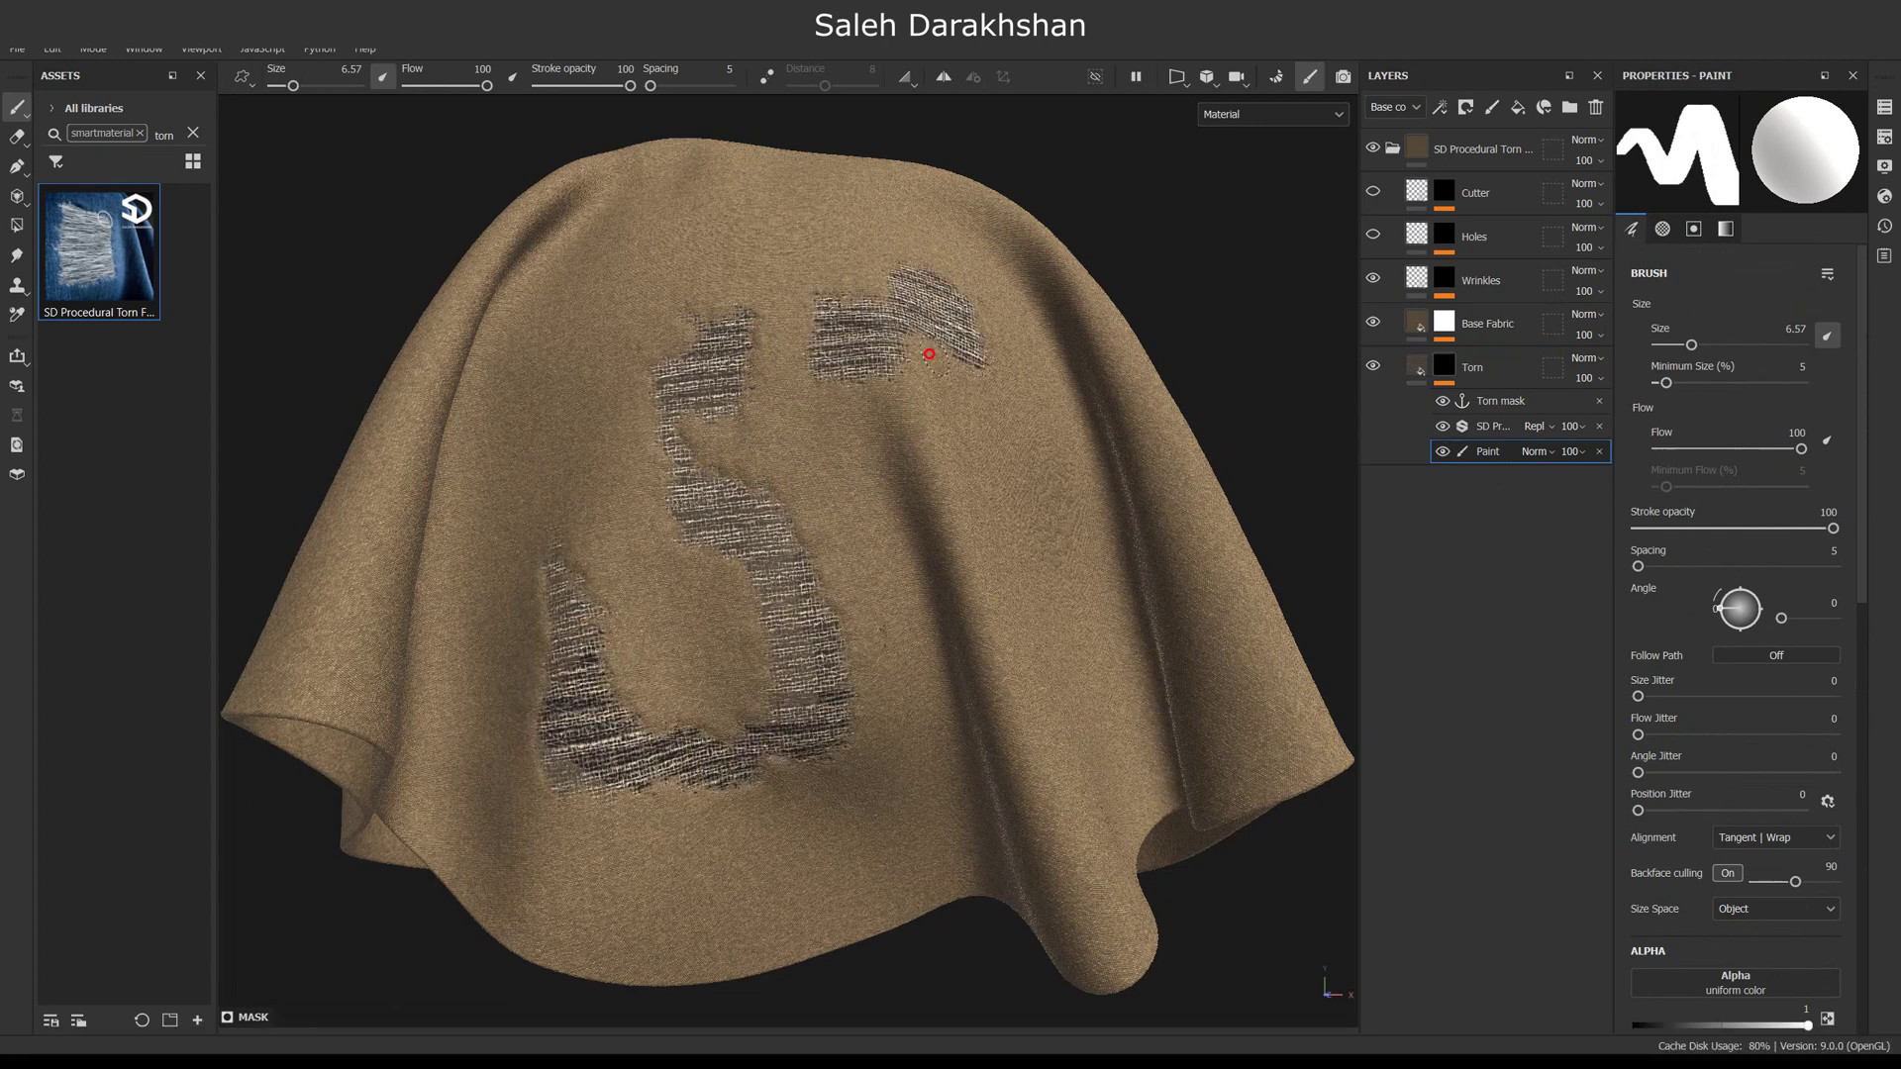
{"action": "left_click_drag", "start_coordinate": [644, 867], "coordinate": [569, 794]}
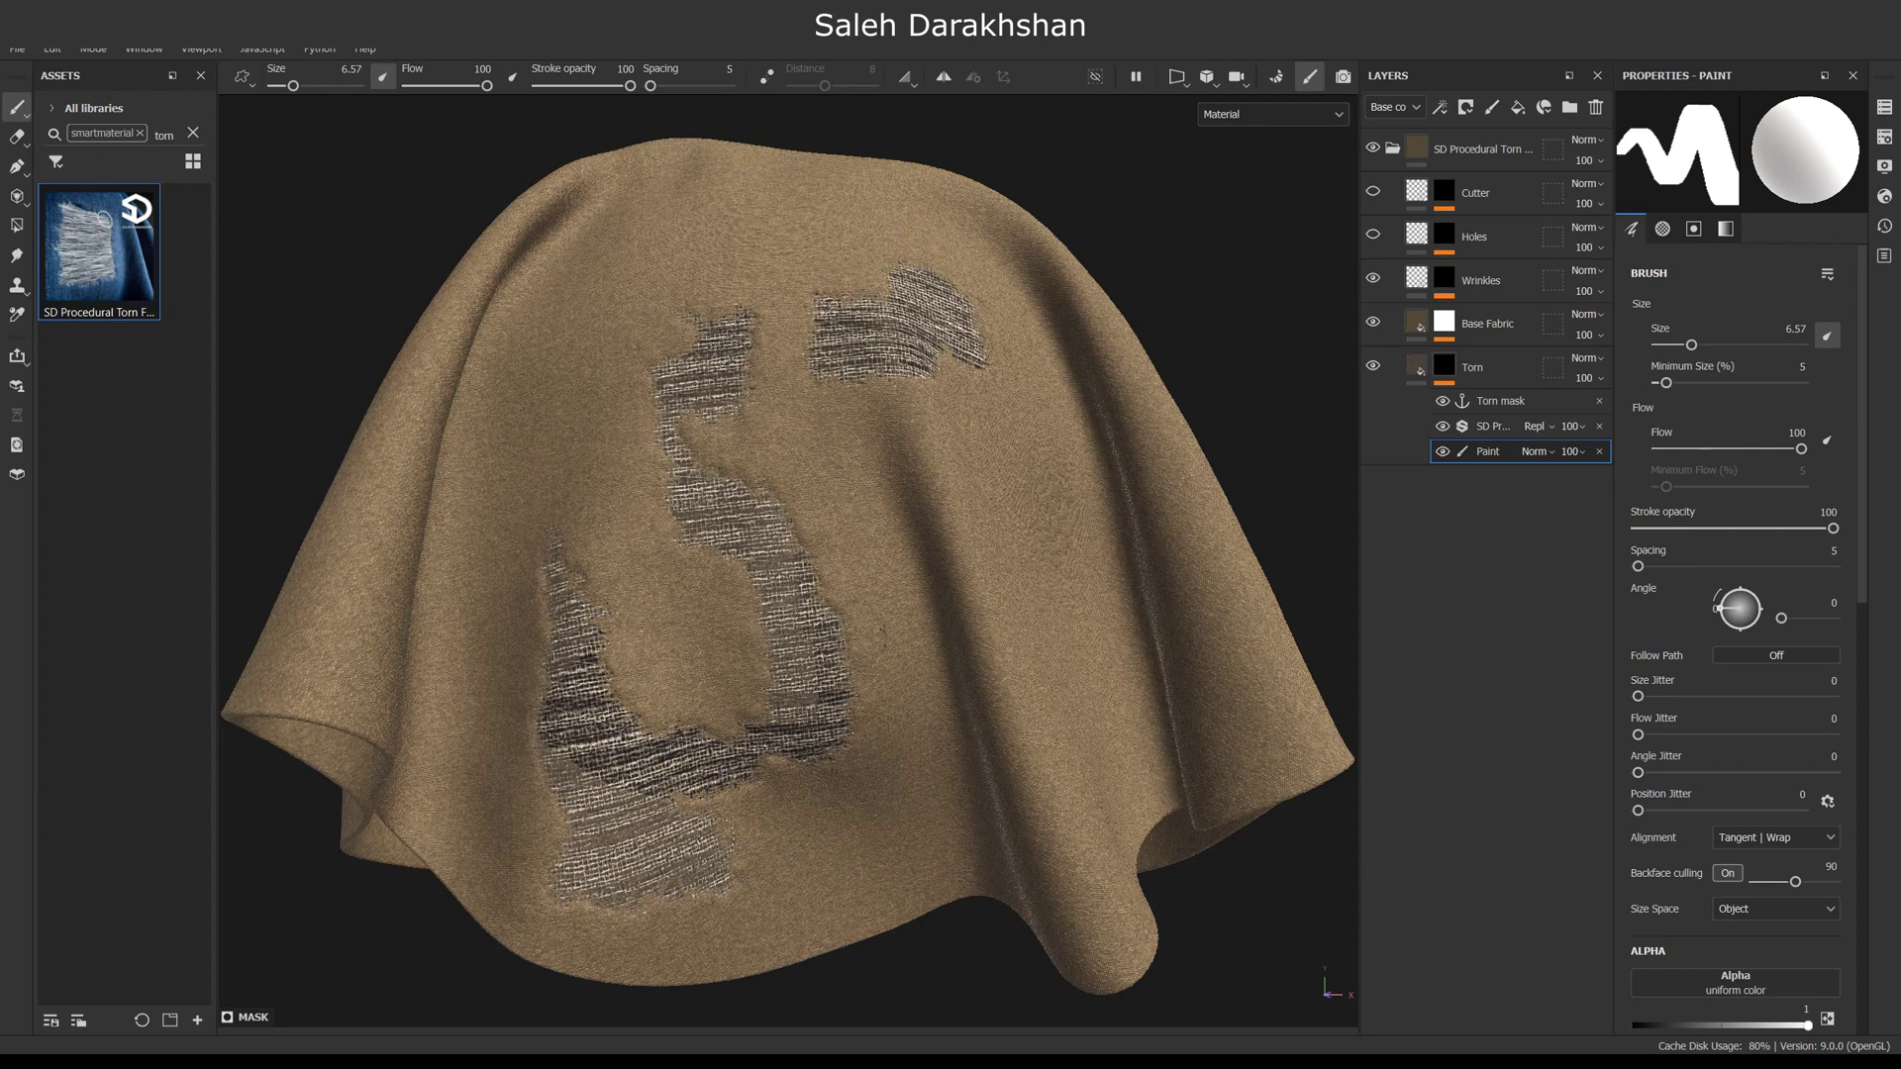
{"action": "key", "text": "ctrl+z"}
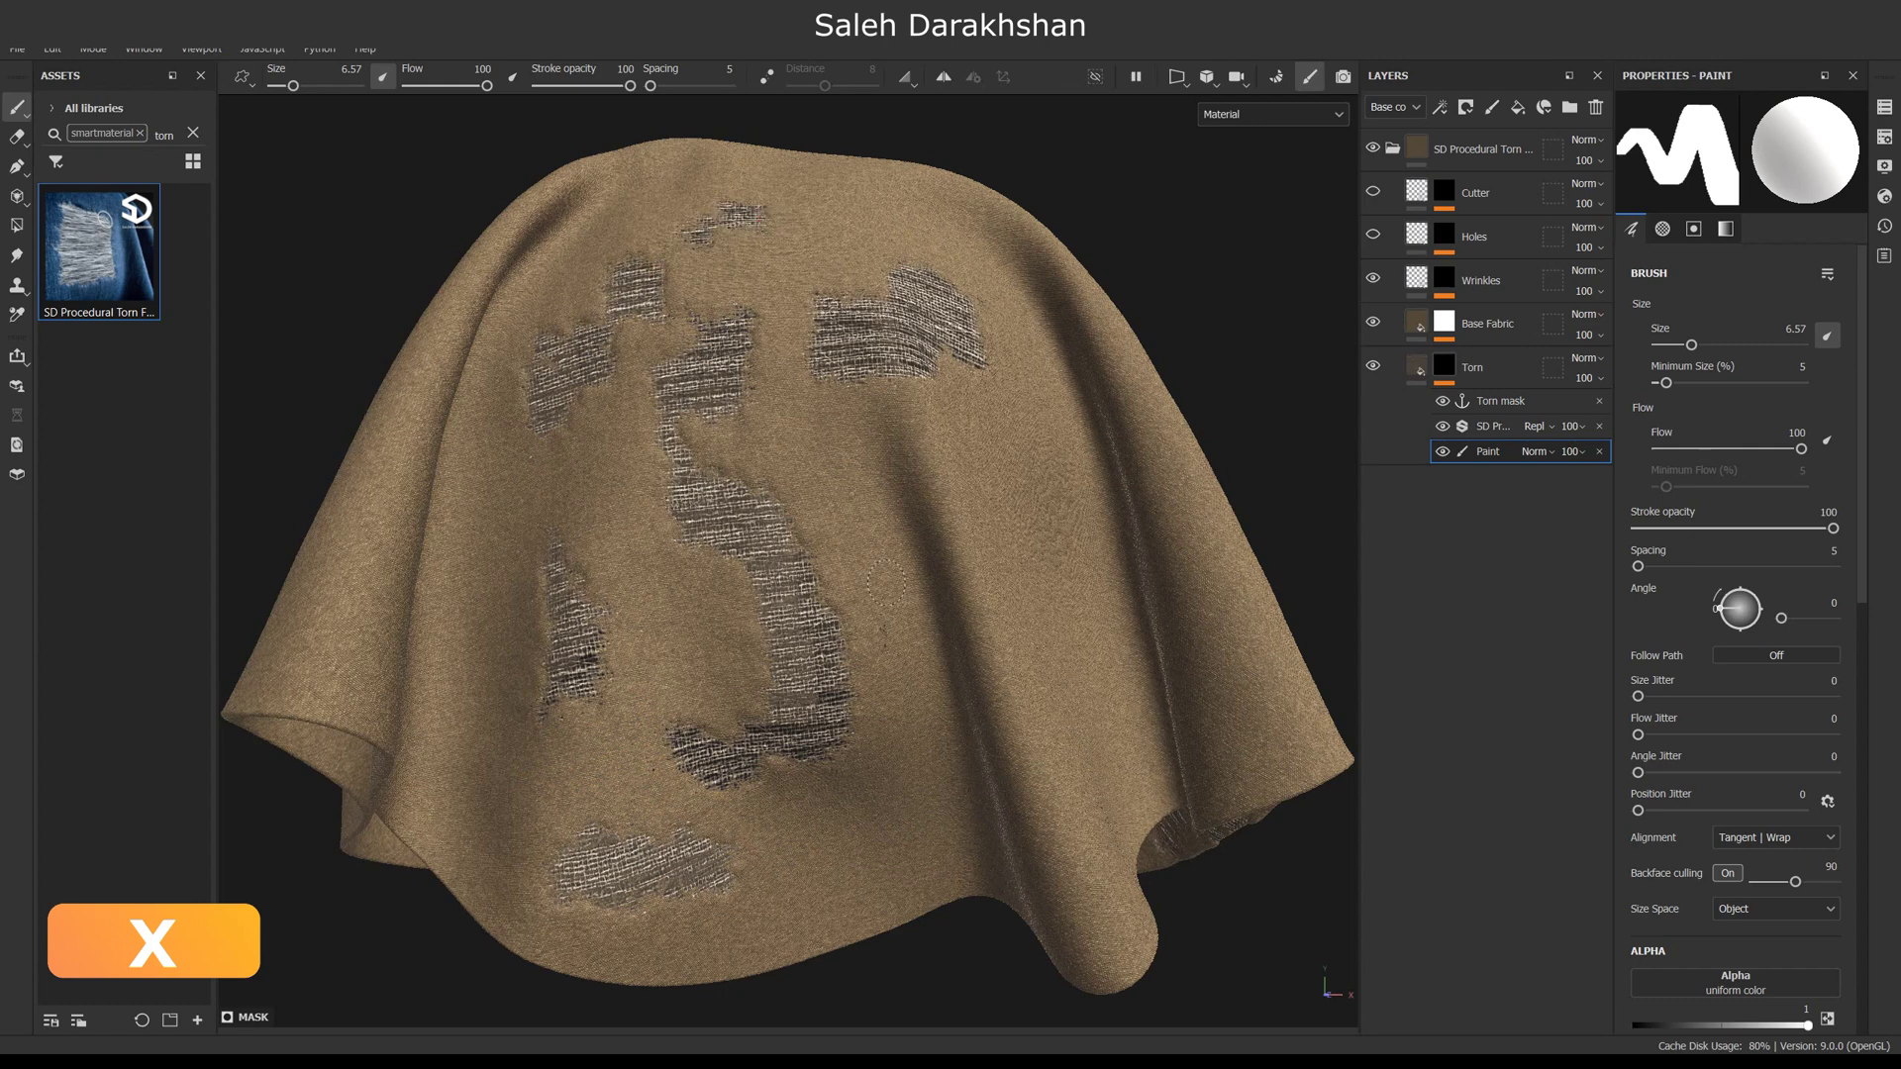
Select the Torn layer's fill material and set its Torn Type to Type 4.
{"action": "left_click", "coordinate": [1467, 382]}
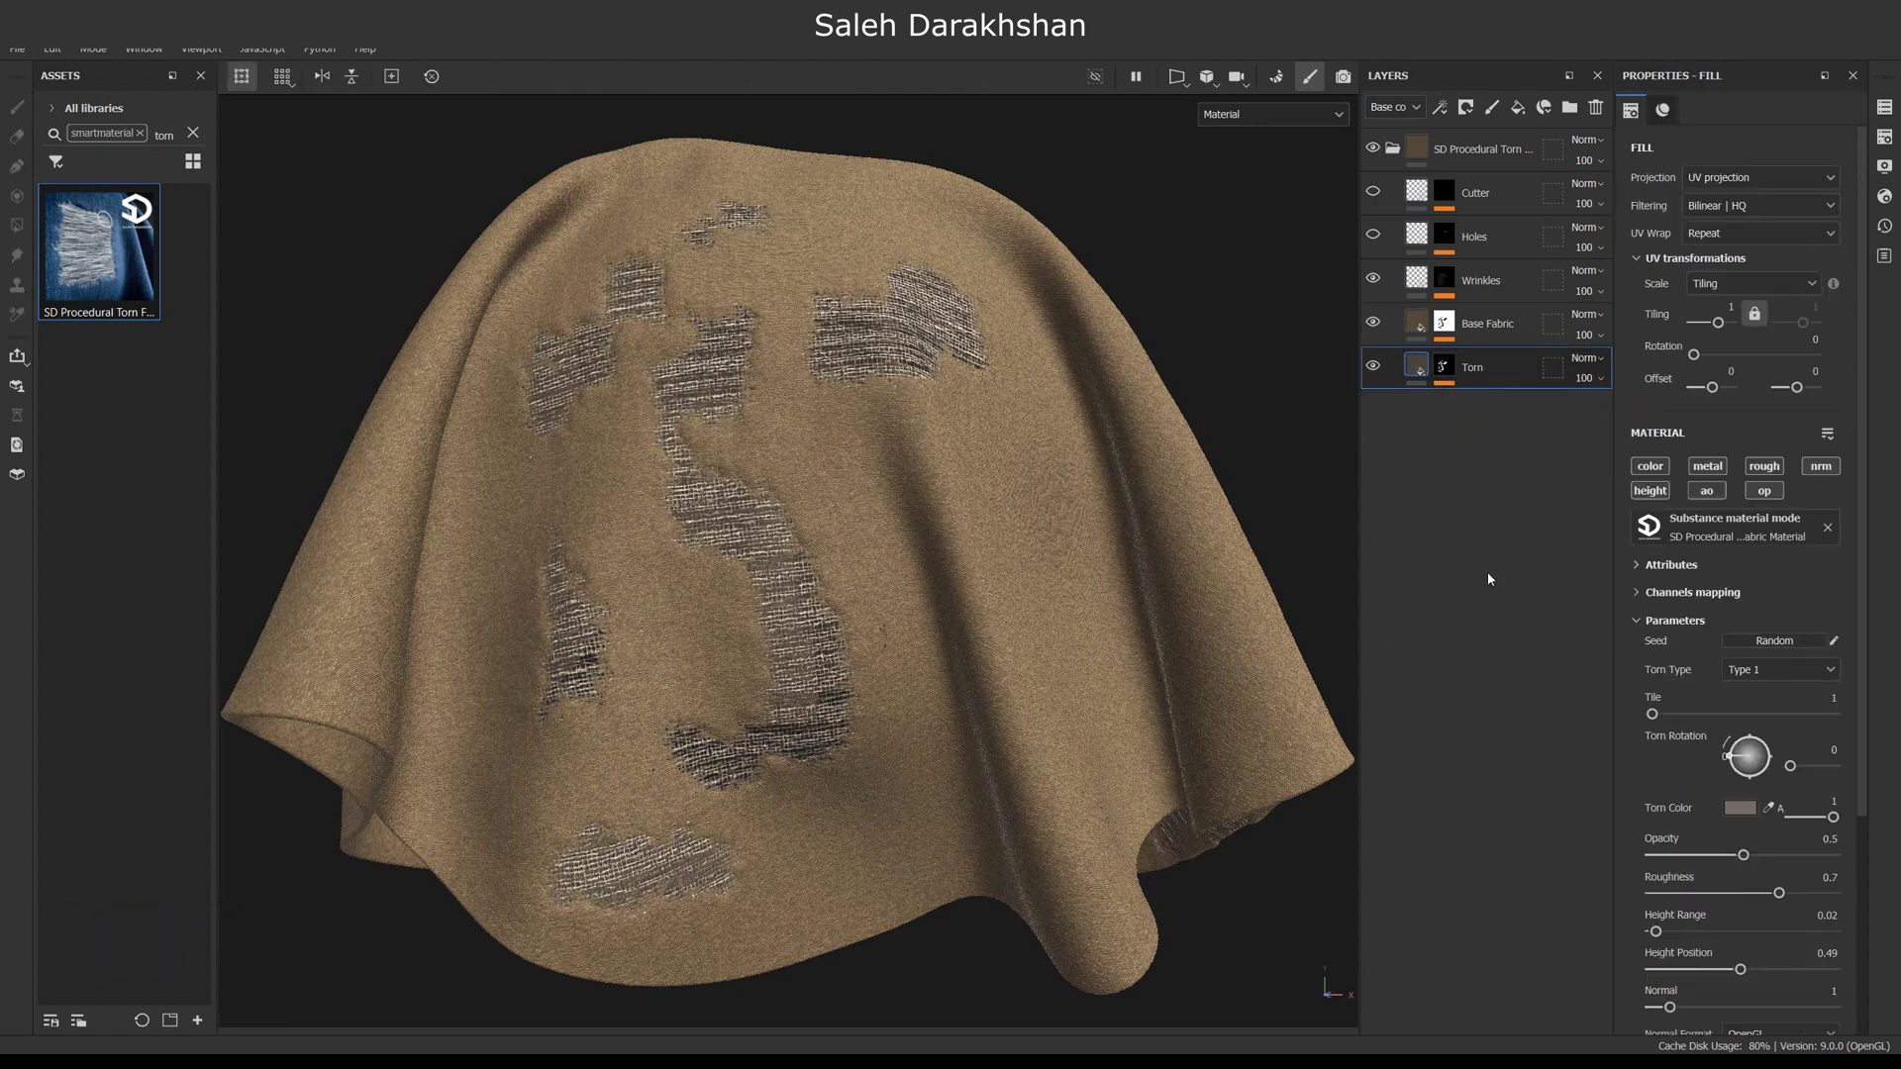
{"action": "scroll", "coordinate": [1645, 611], "scroll_direction": "up", "scroll_amount": 3}
{"action": "left_click", "coordinate": [1772, 550]}
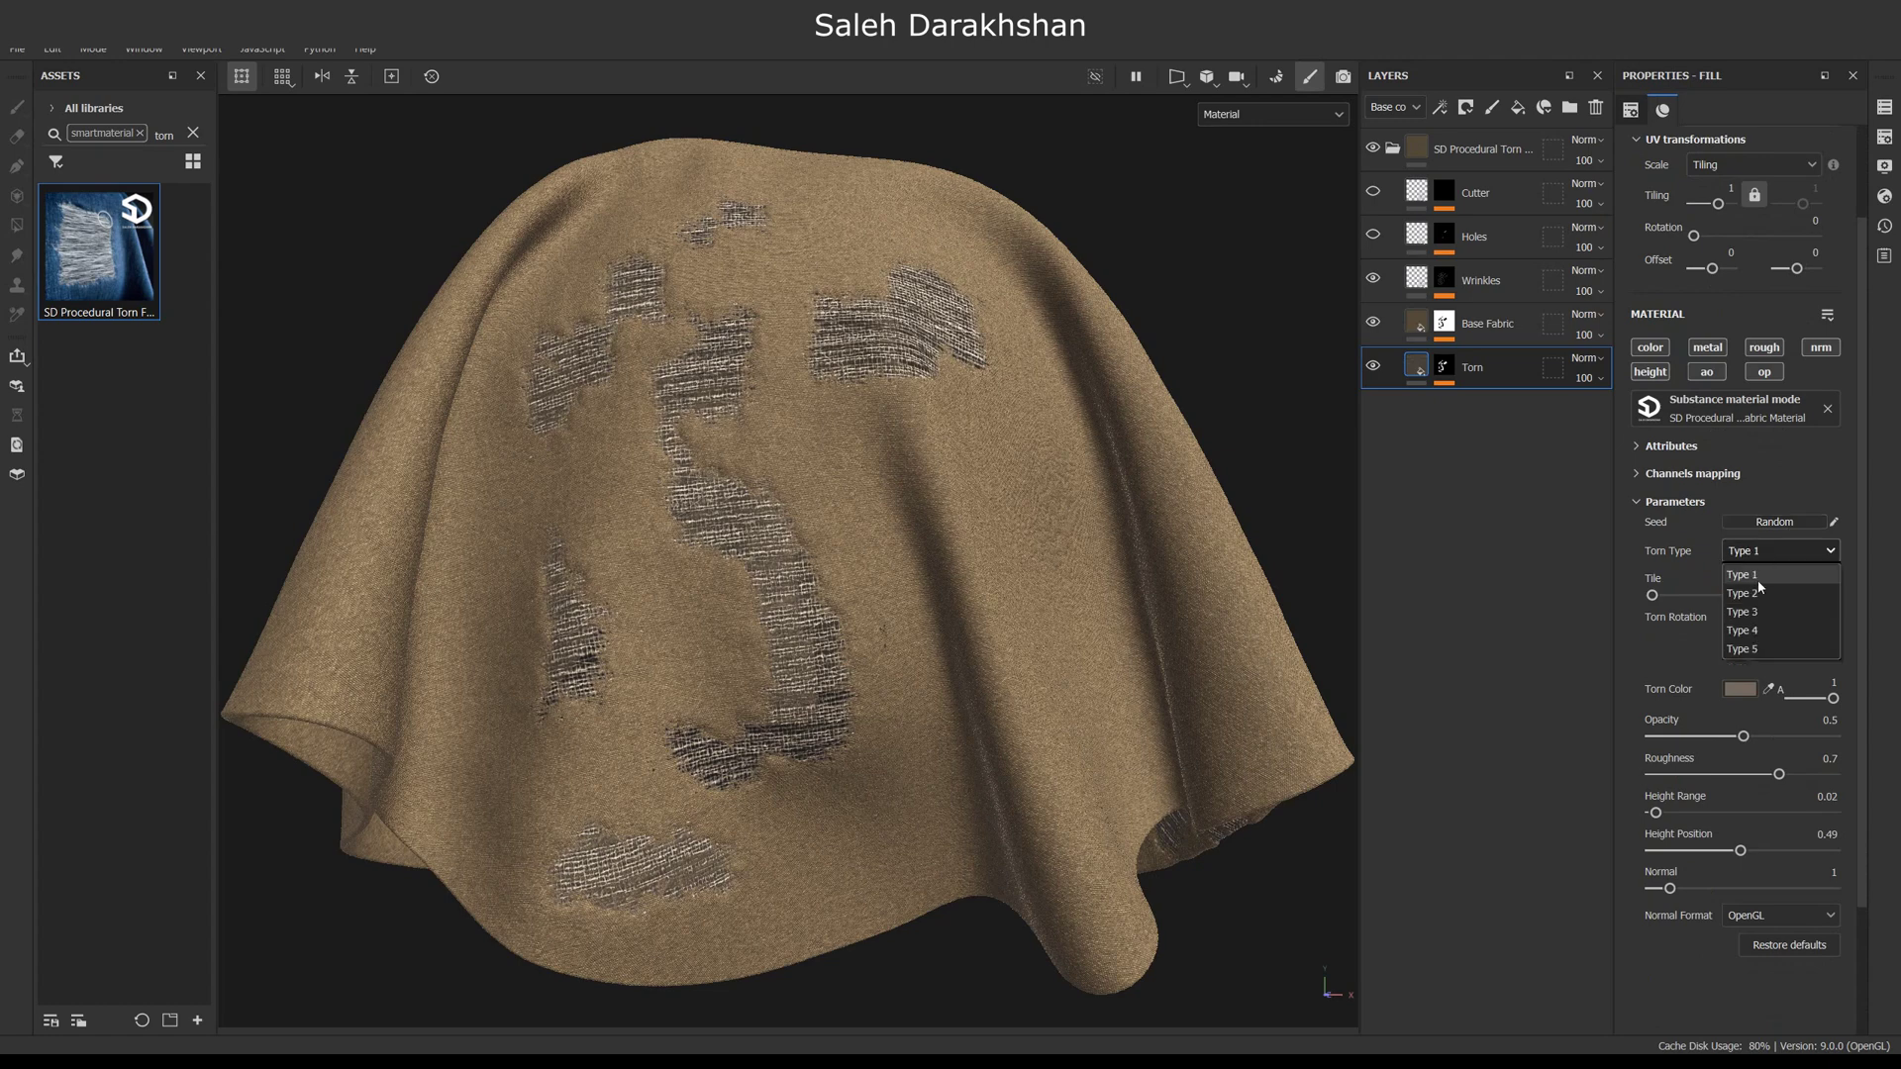
{"action": "left_click", "coordinate": [1773, 559]}
{"action": "left_click", "coordinate": [1749, 581]}
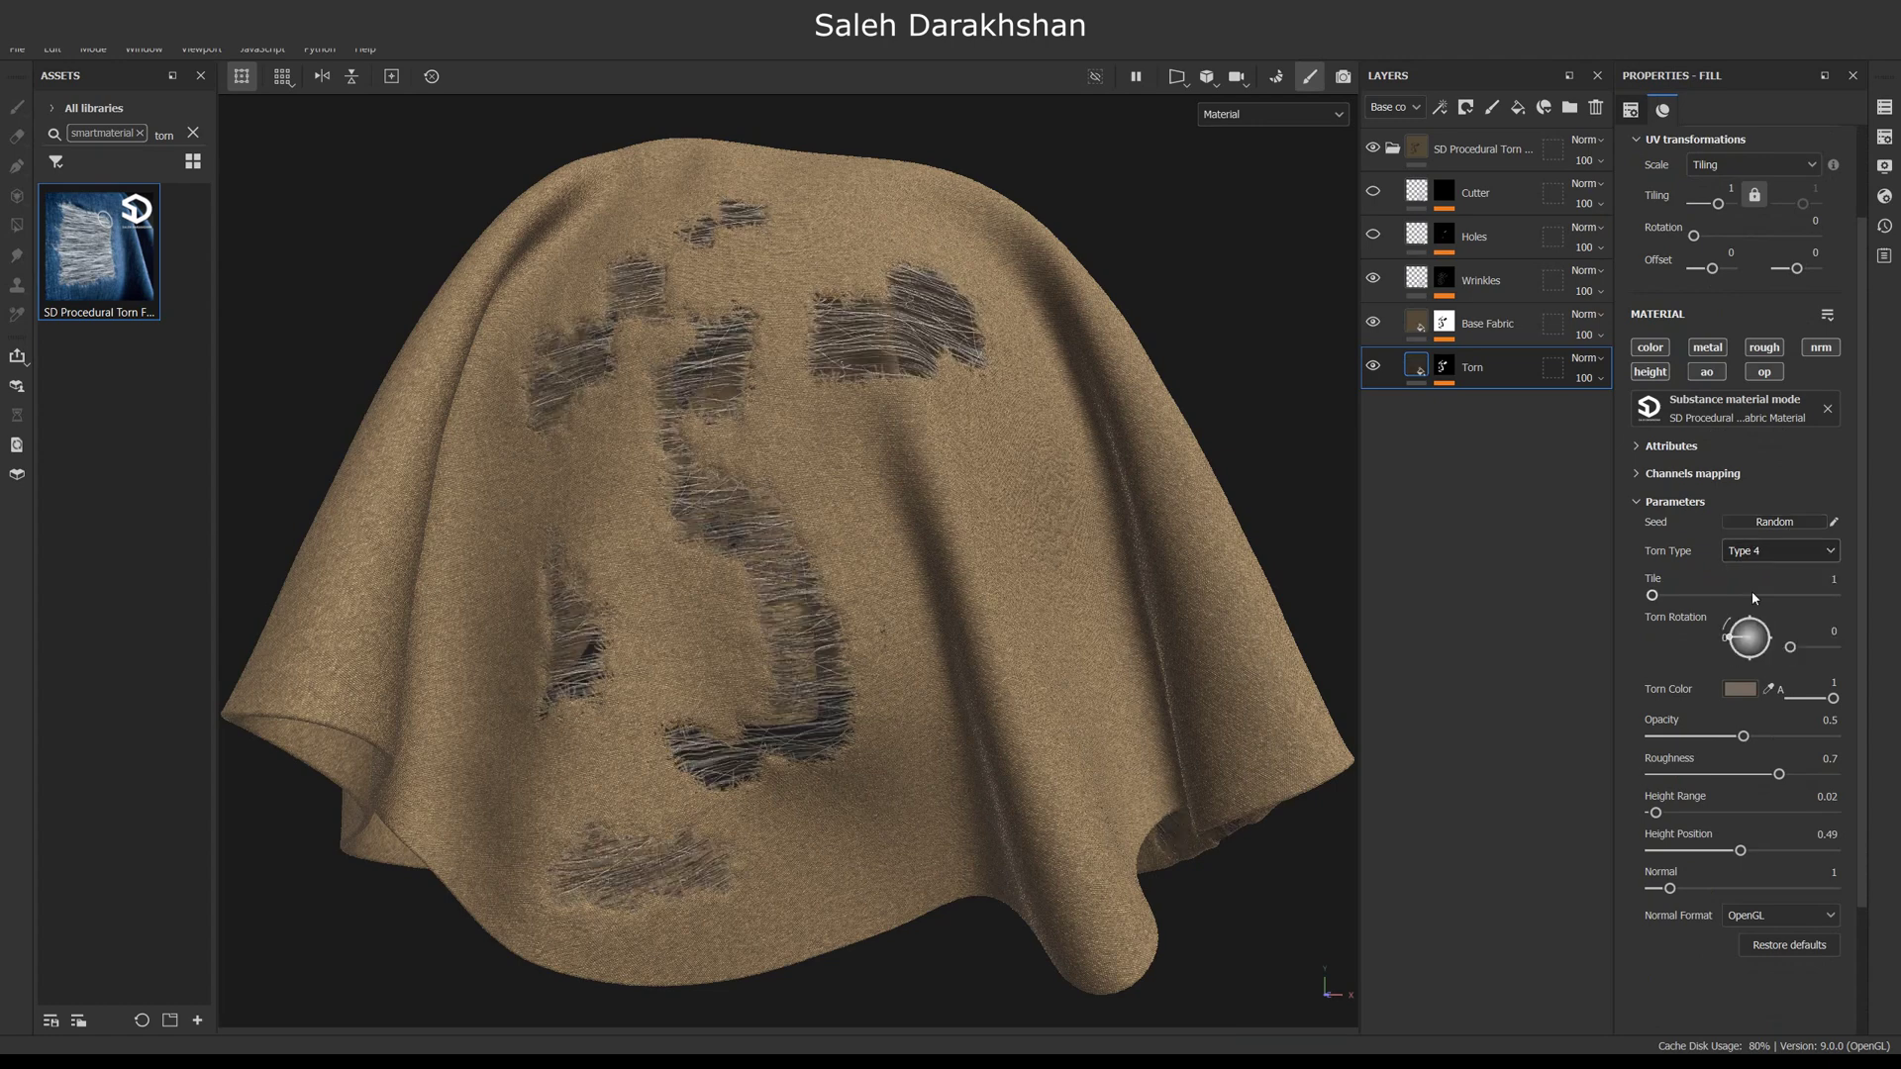
Try a Tile value of 2 on the Torn material, restore it to 1, and set the layer's UV tiling to 2.
{"action": "left_click_drag", "start_coordinate": [1663, 599], "coordinate": [1667, 598]}
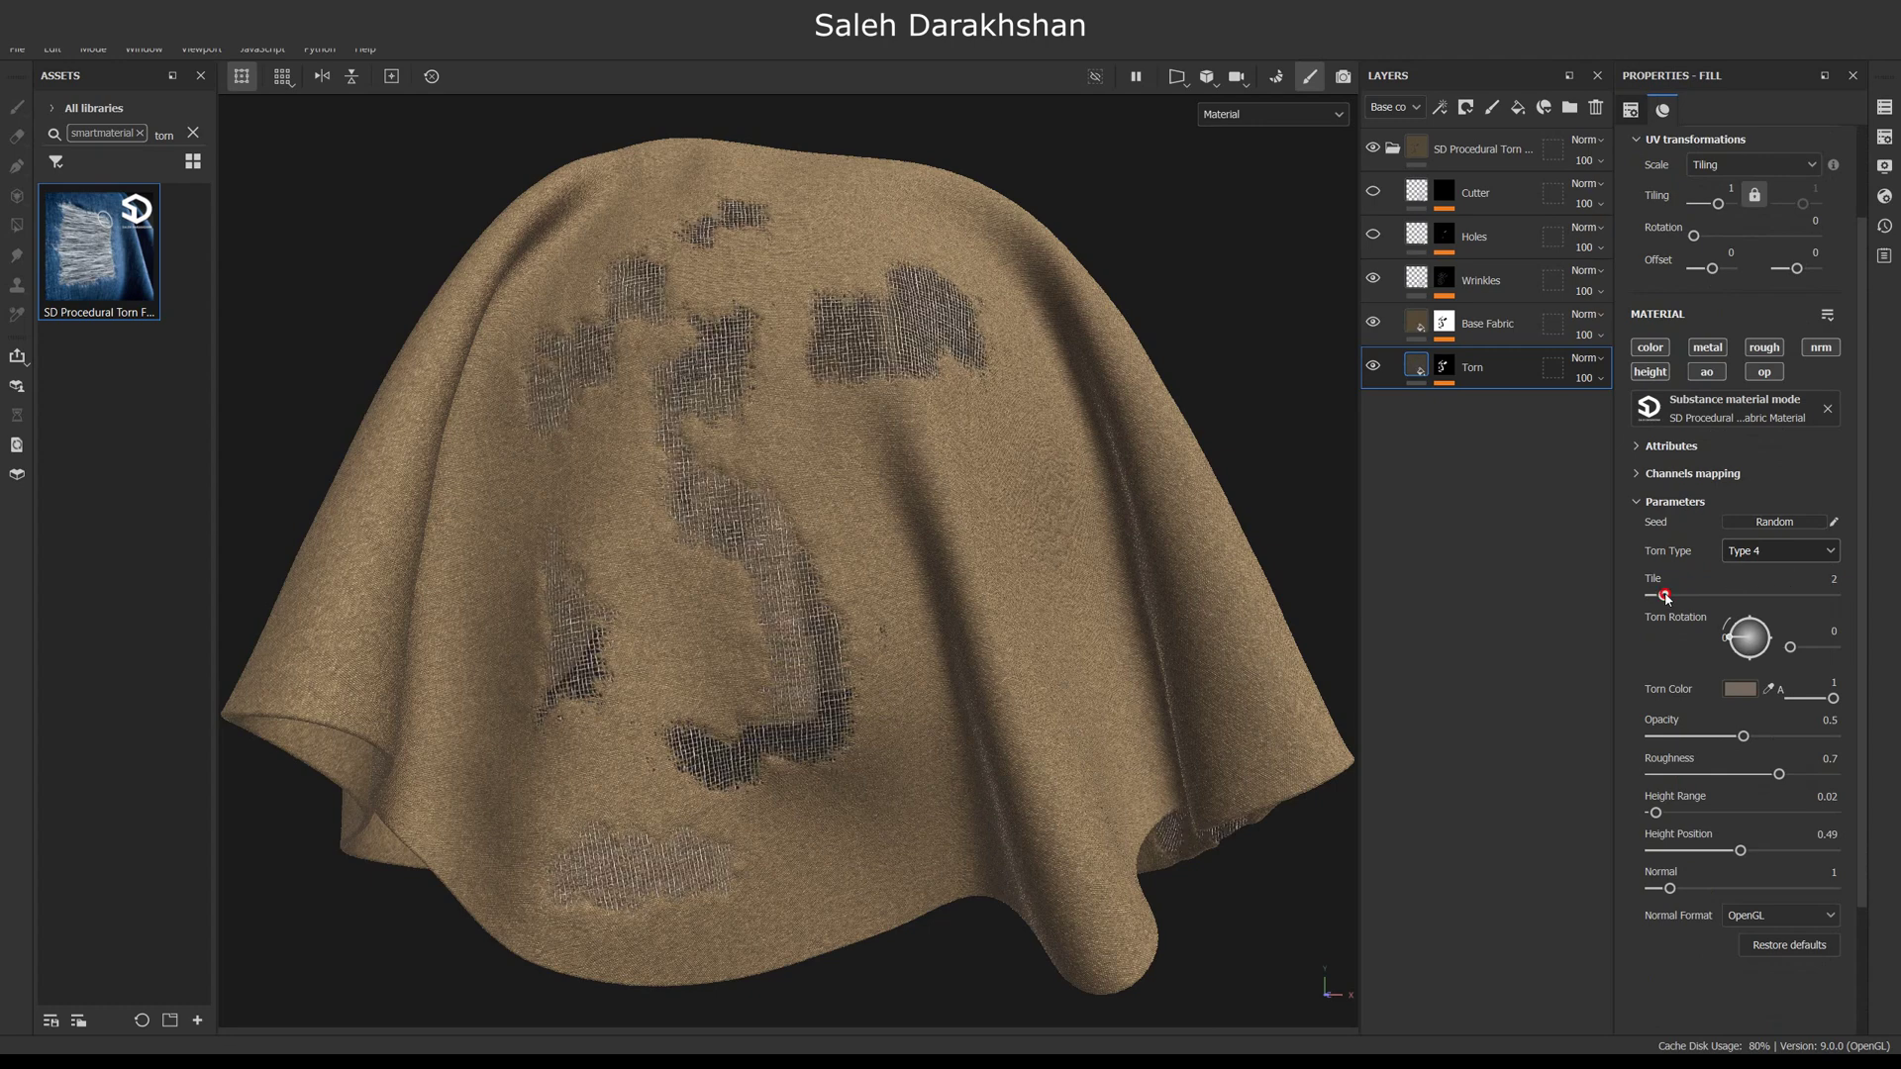
{"action": "type", "text": "2"}
{"action": "key", "text": "Return"}
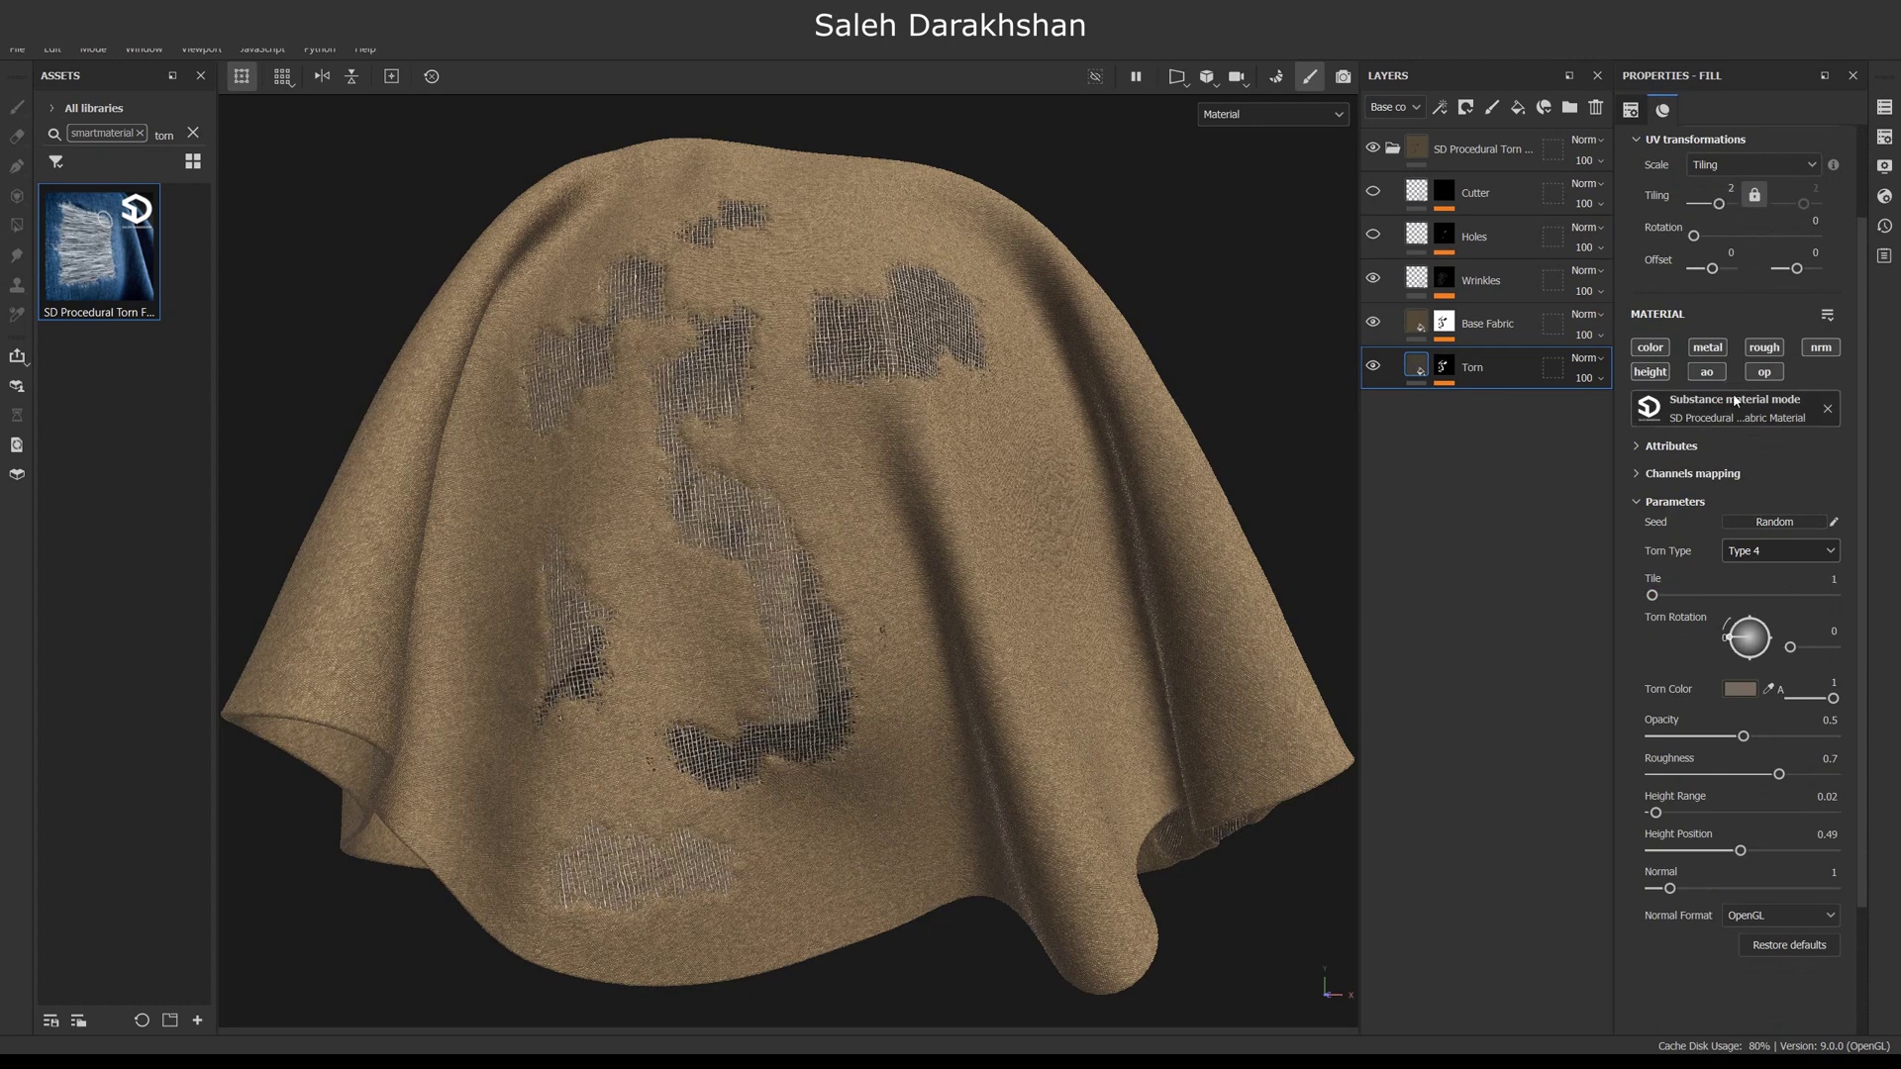
Try Torn Type 5 on the Torn layer, inspect the tears, and switch to Type 3.
{"action": "left_click", "coordinate": [1743, 562]}
{"action": "left_click", "coordinate": [1747, 649]}
{"action": "left_click_drag", "start_coordinate": [883, 590], "coordinate": [896, 534], "text": "alt"}
{"action": "scroll", "coordinate": [675, 544], "scroll_direction": "up", "scroll_amount": 4}
{"action": "scroll", "coordinate": [716, 572], "scroll_direction": "down", "scroll_amount": 3}
{"action": "left_click", "coordinate": [1745, 612]}
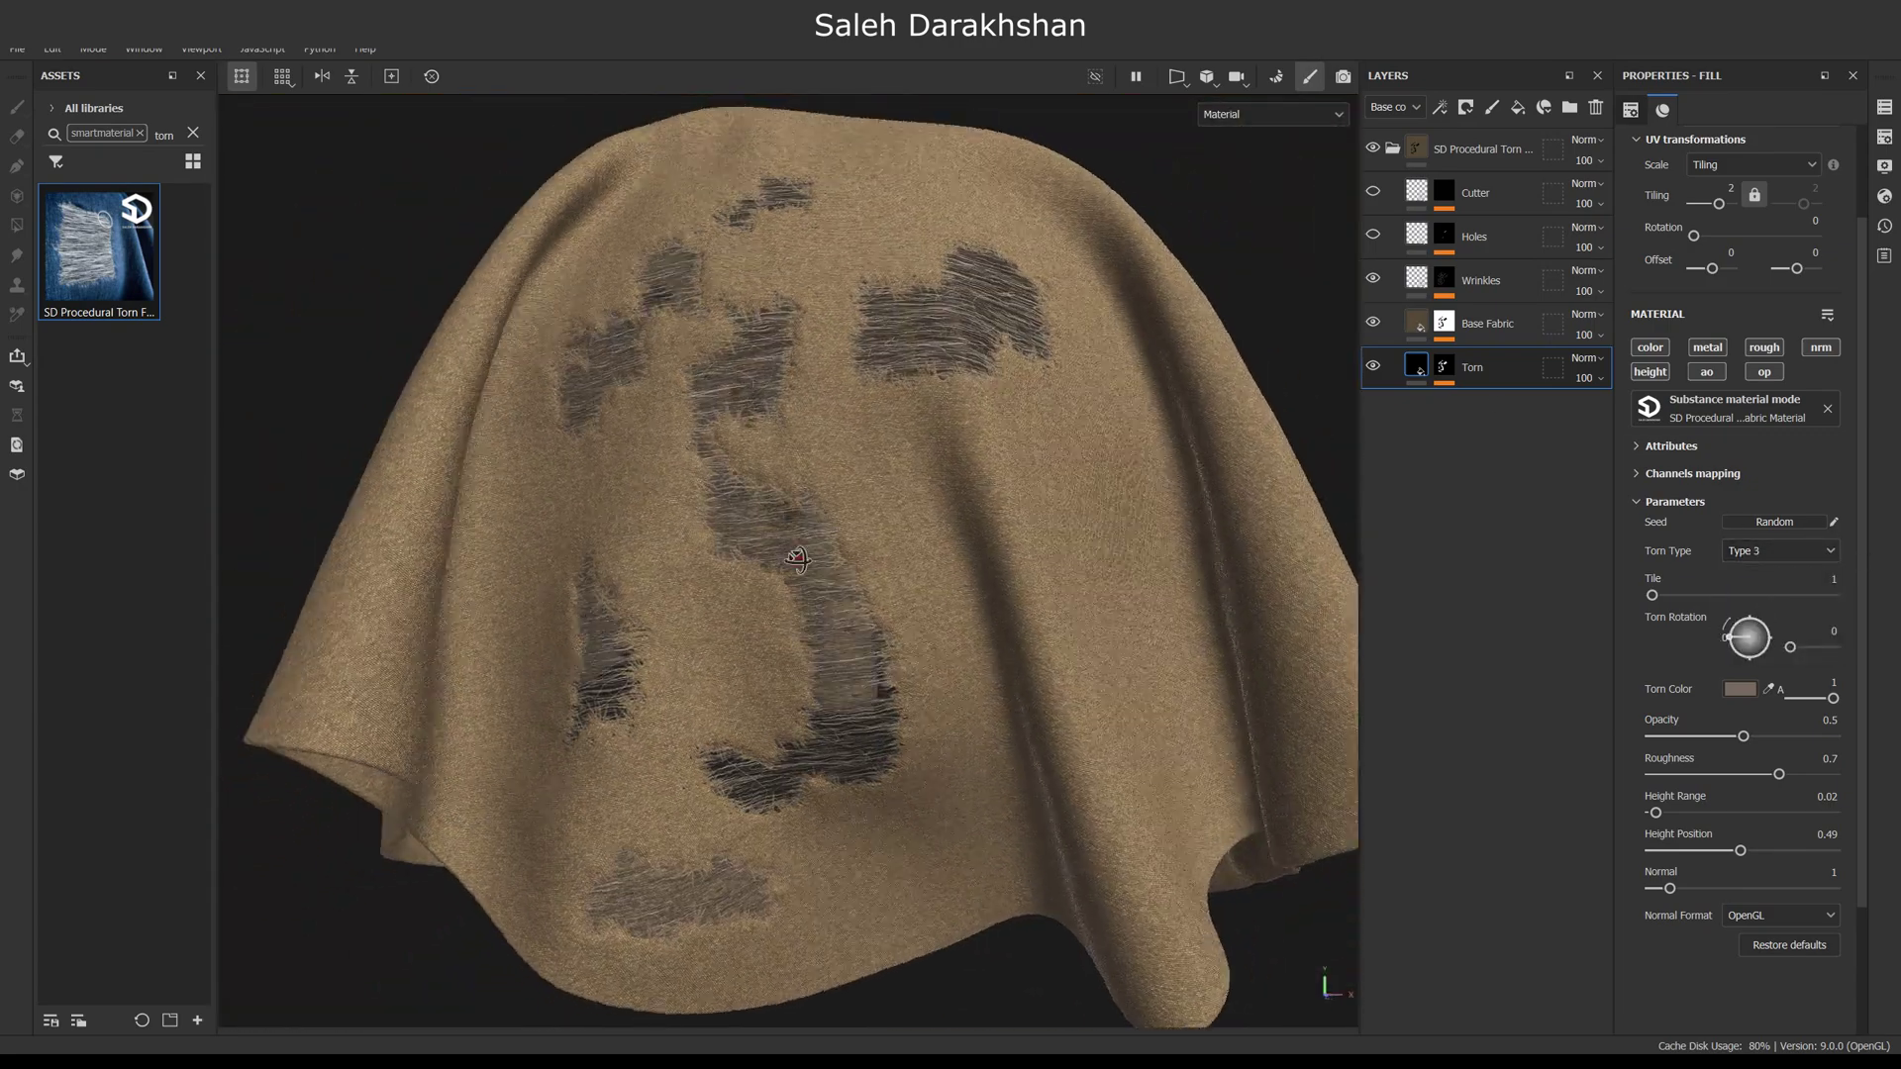
Try brown, green and grey tints for the Torn Color and restore the original colour.
{"action": "left_click", "coordinate": [1739, 689]}
{"action": "left_click_drag", "start_coordinate": [1553, 674], "coordinate": [1498, 665]}
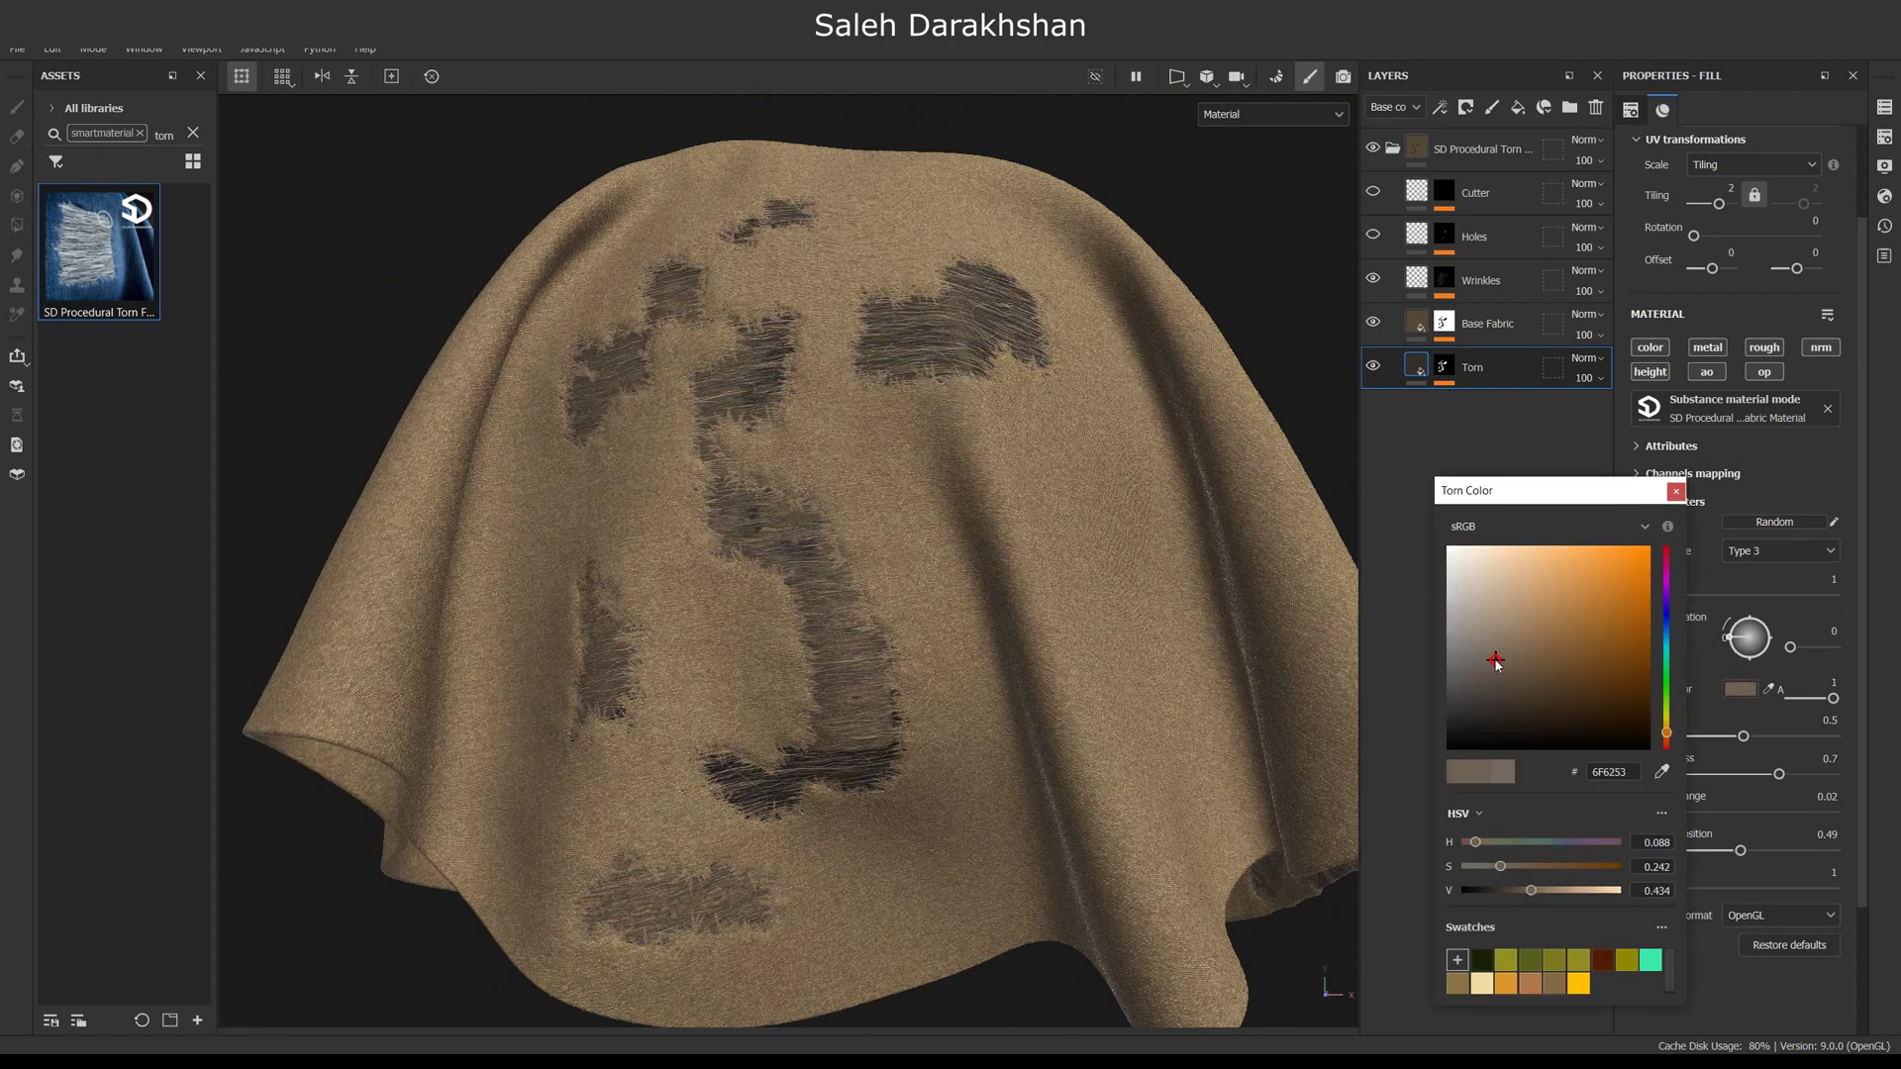
{"action": "left_click_drag", "start_coordinate": [1666, 727], "coordinate": [1666, 674]}
{"action": "left_click", "coordinate": [1448, 679]}
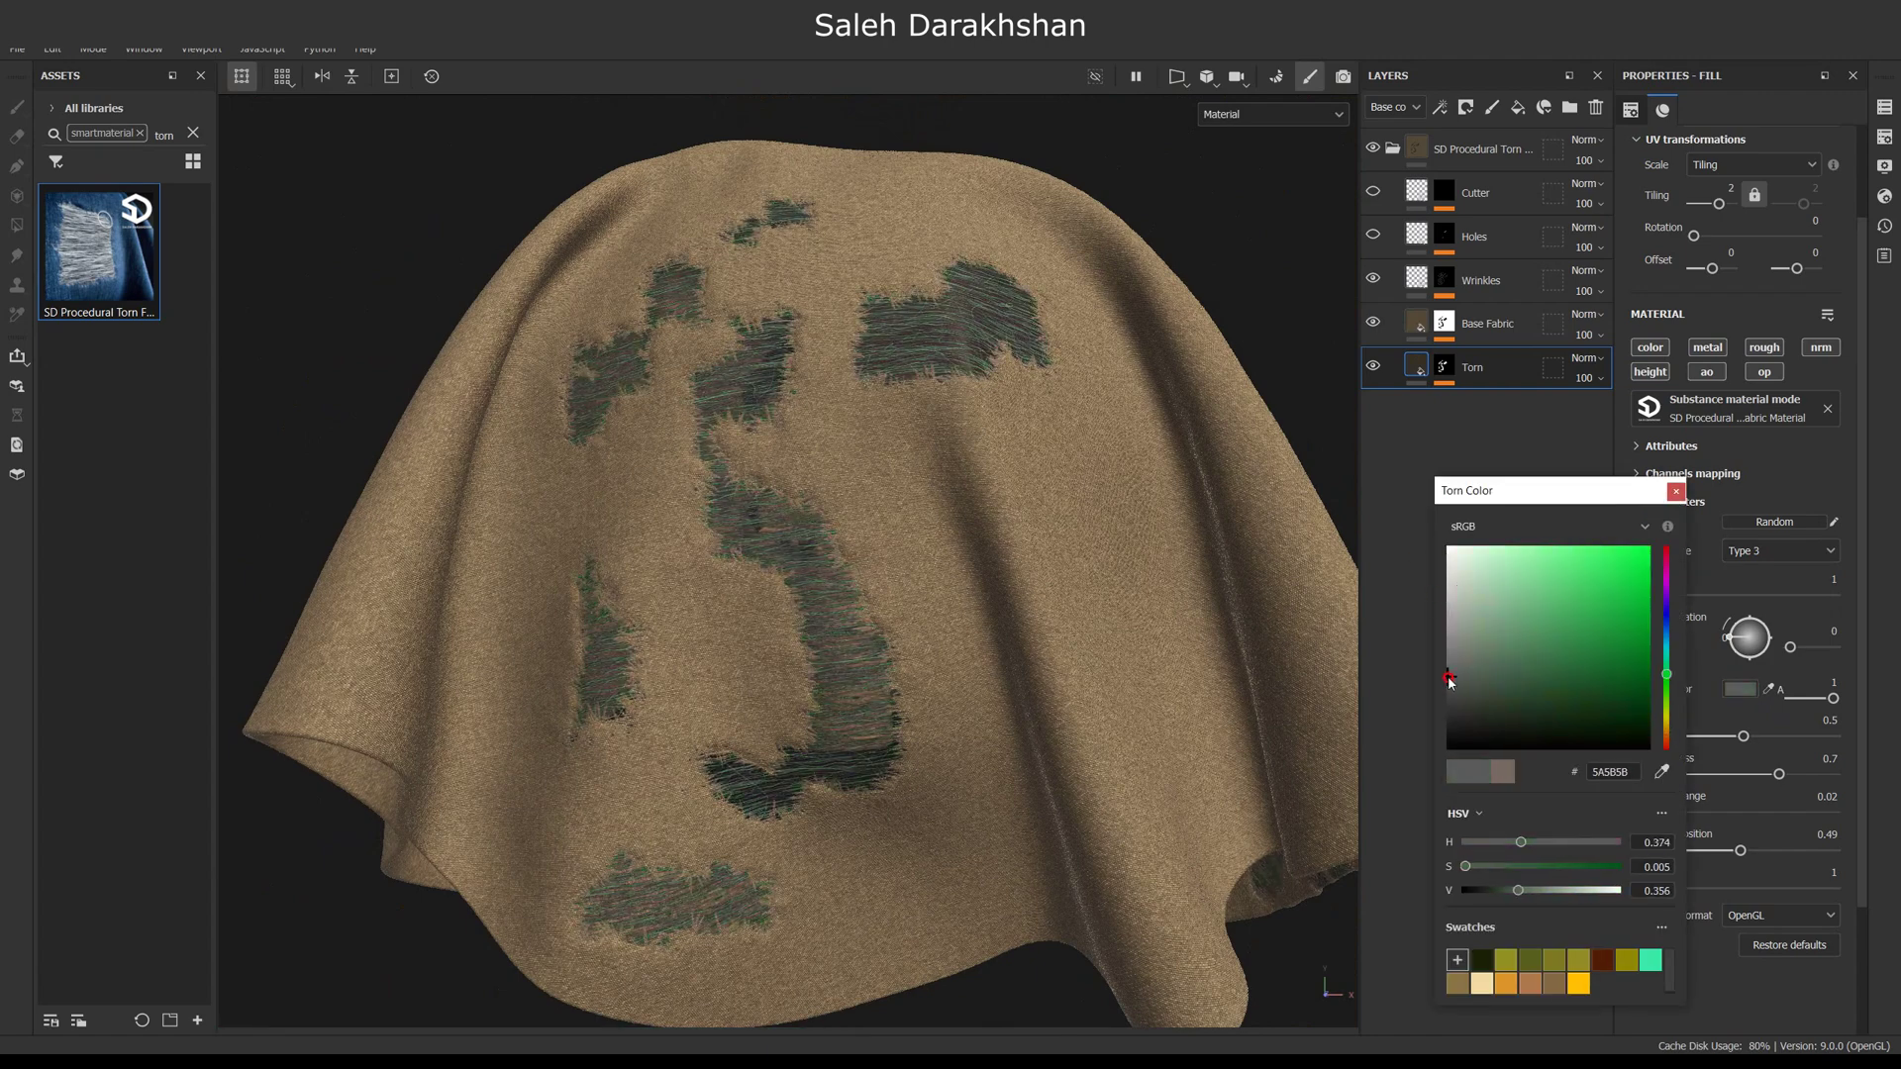
{"action": "left_click", "coordinate": [1503, 771]}
Set the Torn Type to Type 2 and examine the tears from several angles.
{"action": "left_click", "coordinate": [1780, 550]}
{"action": "left_click", "coordinate": [1772, 590]}
{"action": "left_click_drag", "start_coordinate": [879, 662], "coordinate": [750, 458], "text": "alt"}
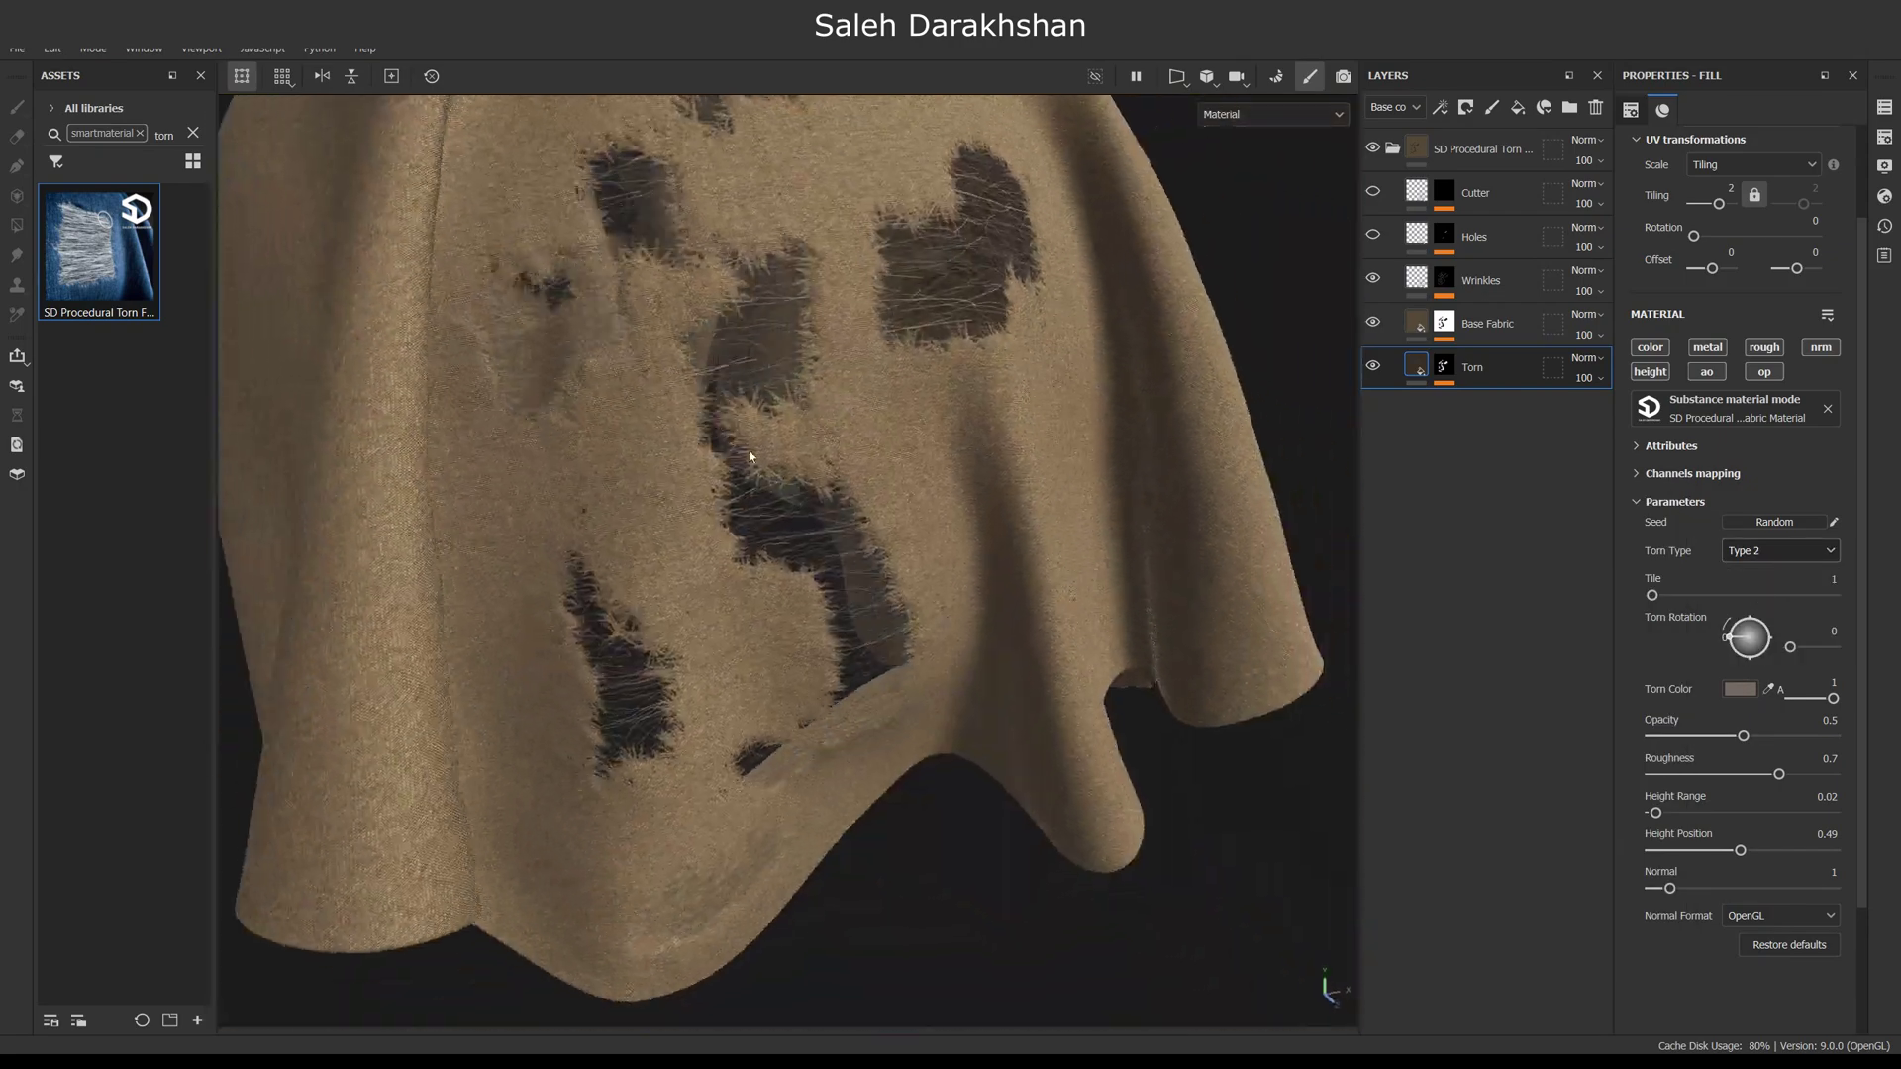
{"action": "scroll", "coordinate": [750, 456], "scroll_direction": "up", "scroll_amount": 3}
{"action": "scroll", "coordinate": [882, 581], "scroll_direction": "down", "scroll_amount": 8}
{"action": "scroll", "coordinate": [884, 622], "scroll_direction": "up", "scroll_amount": 2}
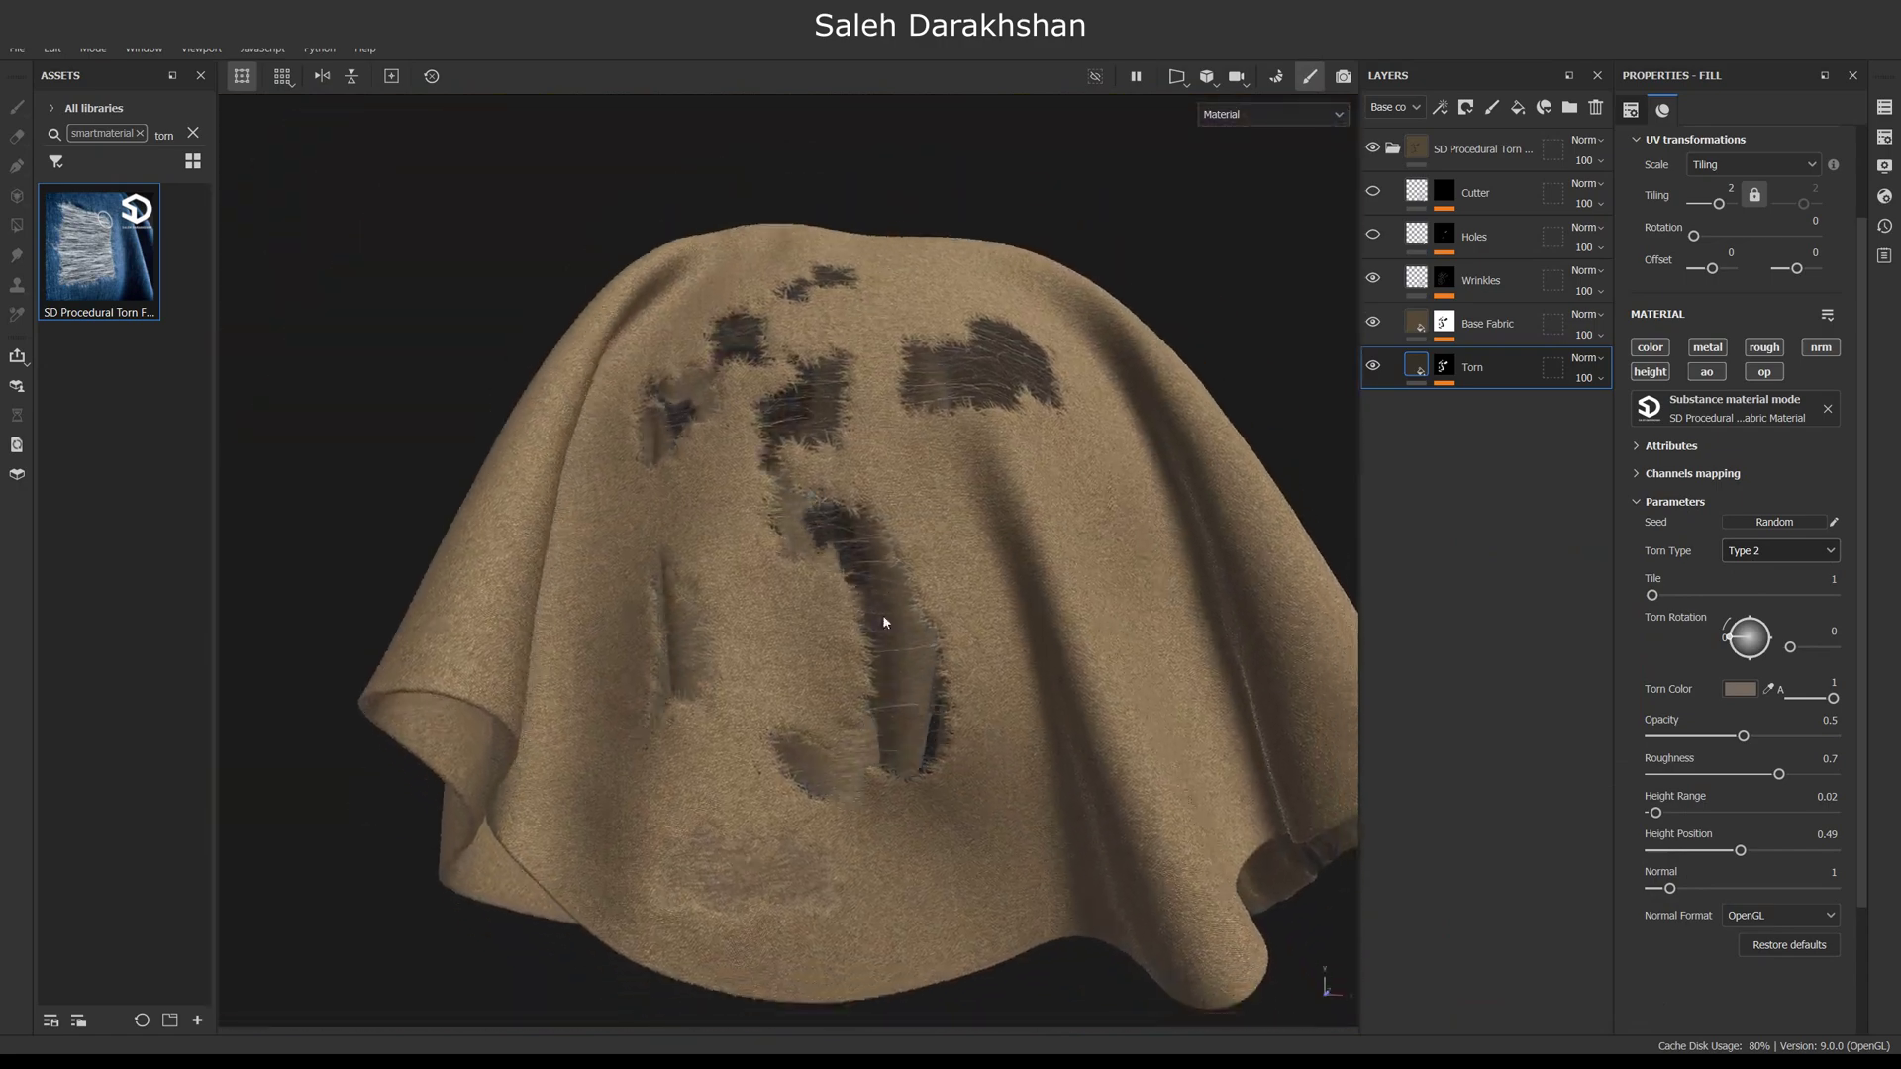
{"action": "scroll", "coordinate": [884, 622], "scroll_direction": "up", "scroll_amount": 3}
Set the Torn Type to Type 1, try a darker brown Torn Color, and restore the original colour.
{"action": "left_click", "coordinate": [1780, 550]}
{"action": "left_click", "coordinate": [1750, 573]}
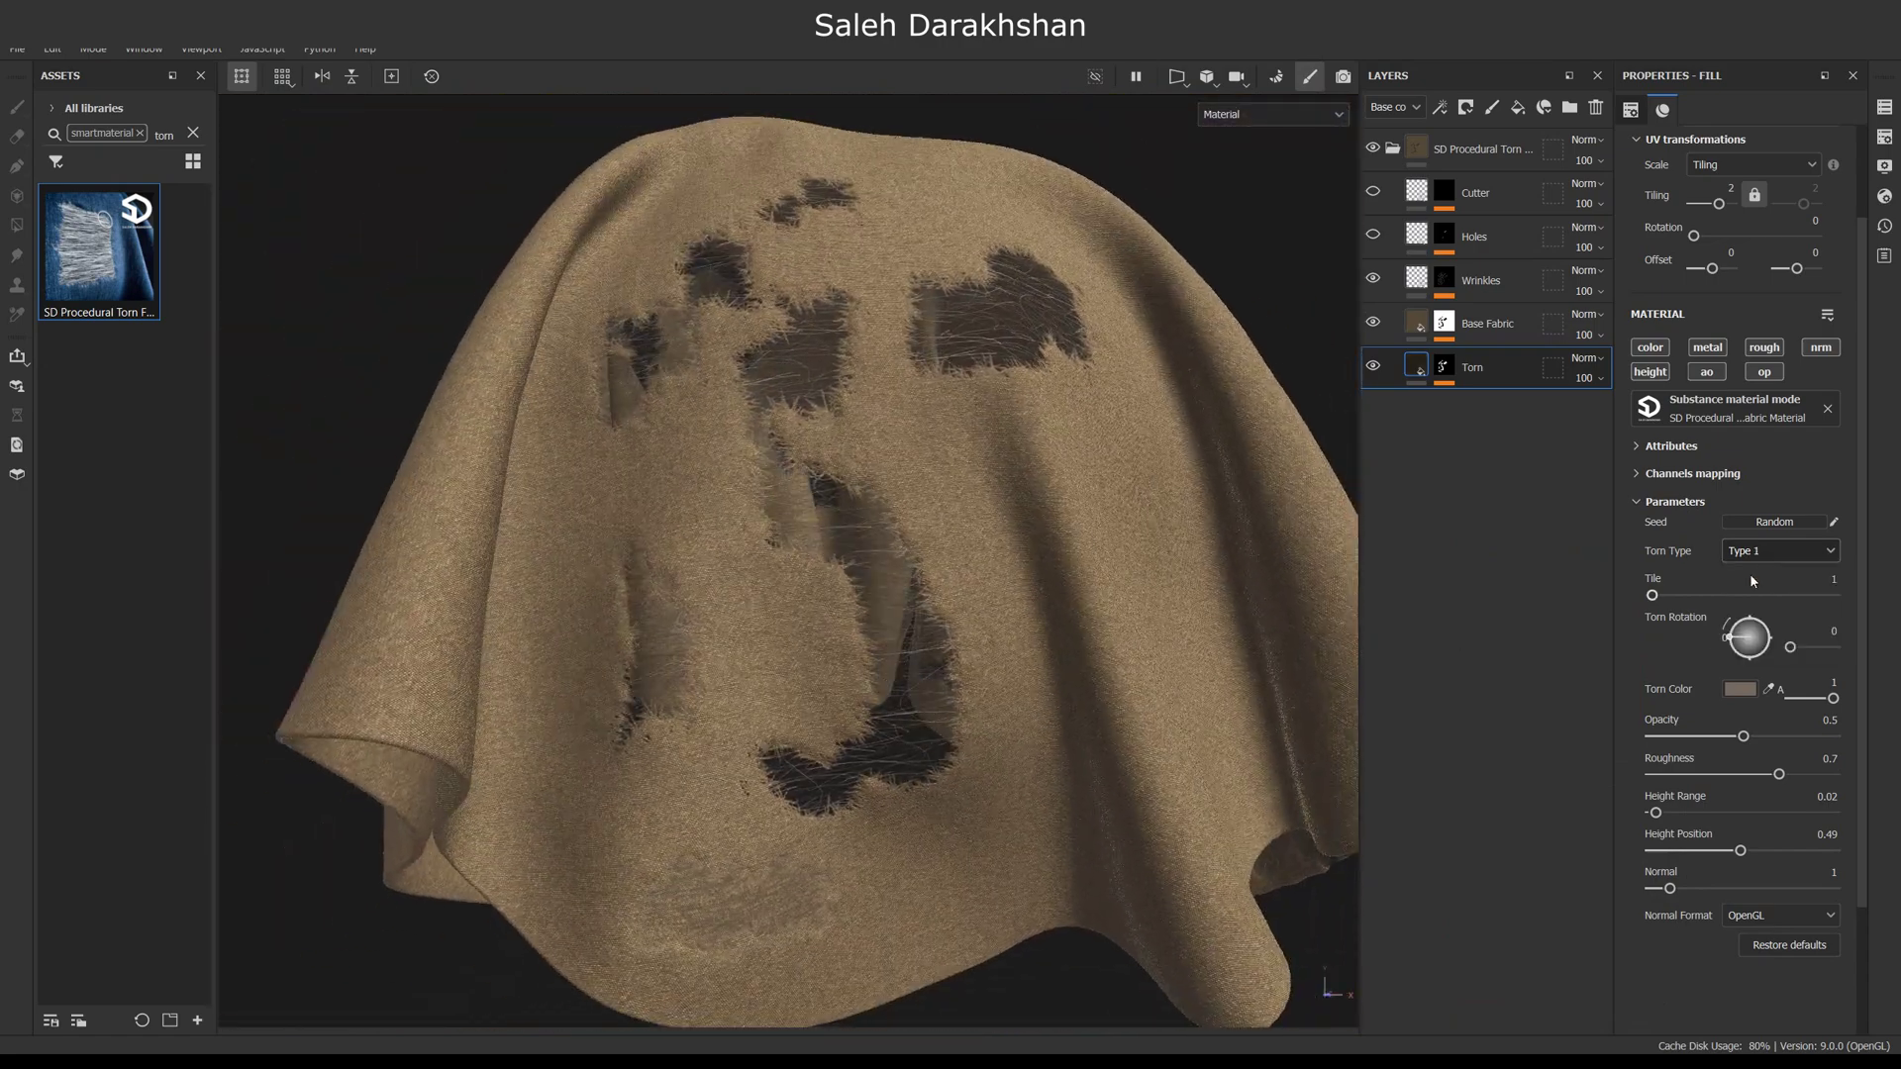
{"action": "left_click", "coordinate": [1736, 690]}
{"action": "mouse_move", "coordinate": [1498, 667]}
{"action": "left_mouse_down"}
{"action": "mouse_move", "coordinate": [1465, 683]}
{"action": "mouse_move", "coordinate": [1520, 690]}
{"action": "left_mouse_up"}
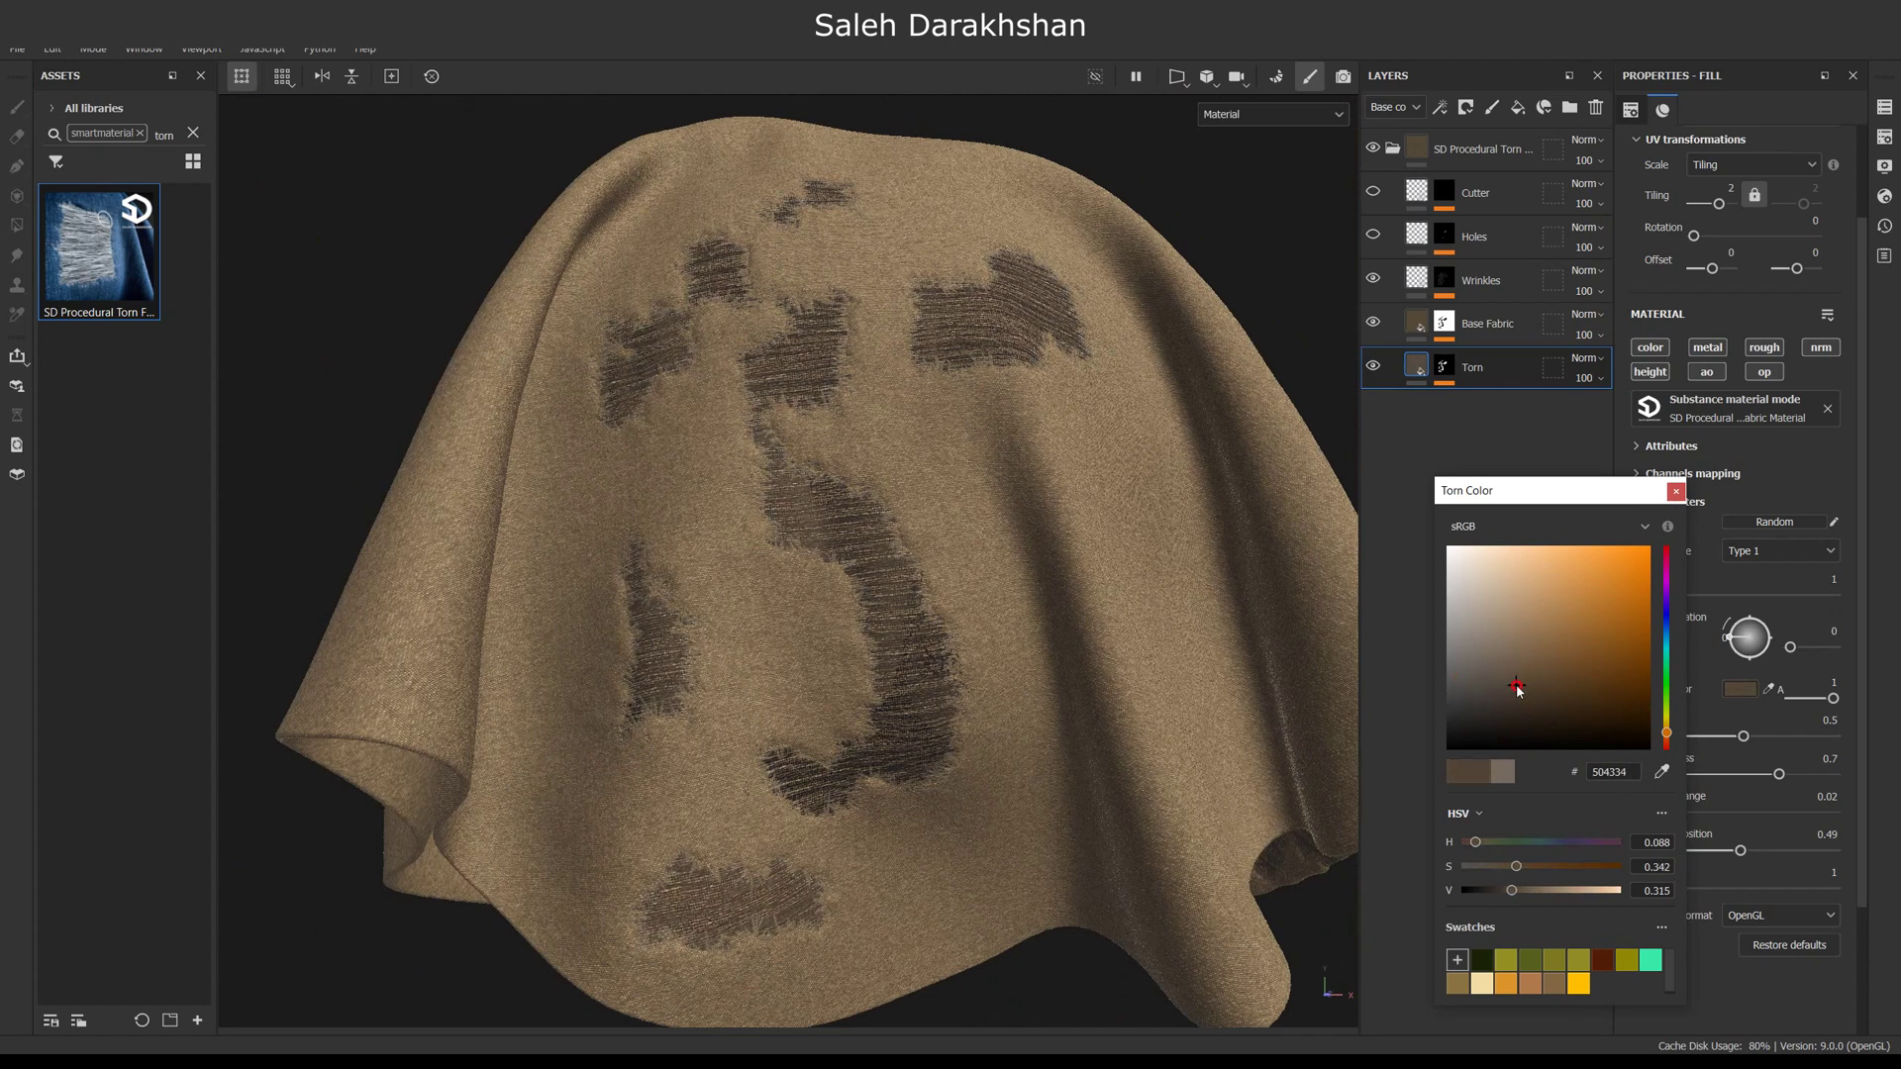
{"action": "left_click", "coordinate": [1506, 772]}
{"action": "left_click", "coordinate": [1675, 491]}
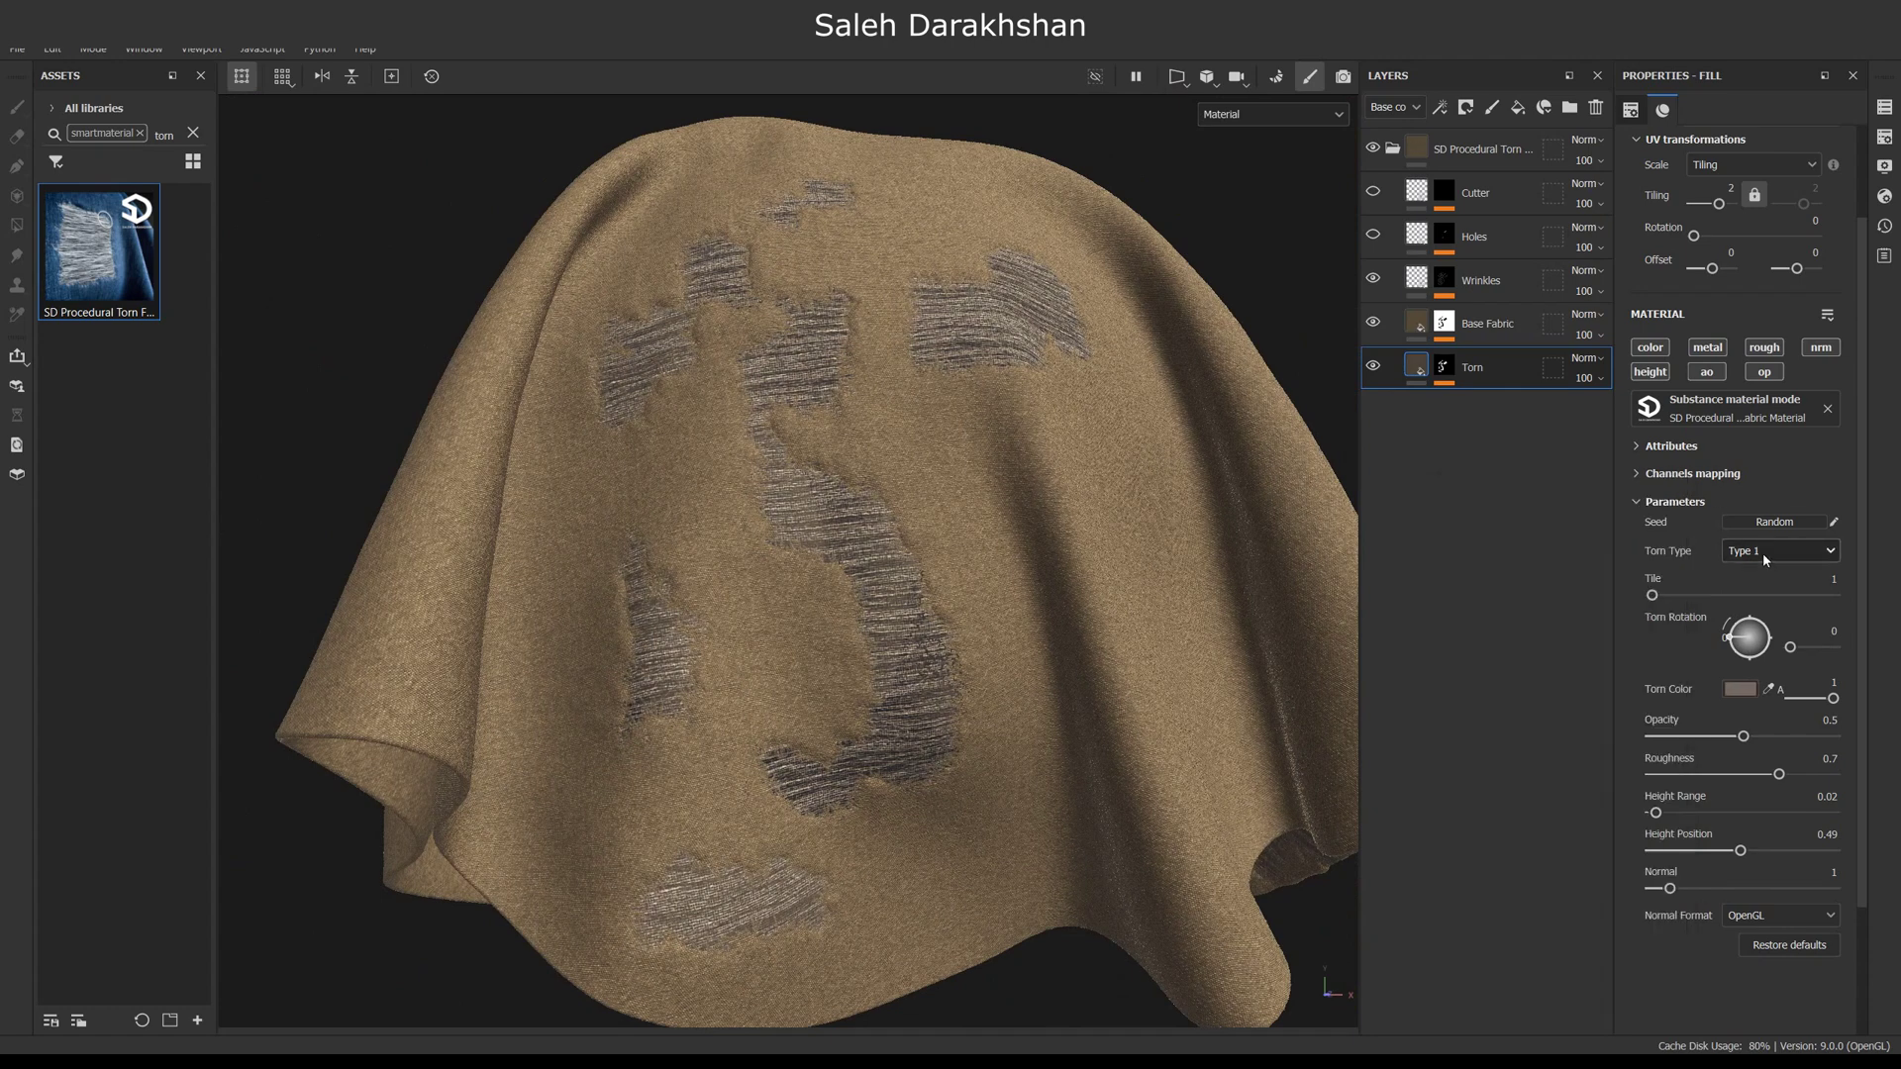
Rotate the tear threads by setting Torn Rotation to 149, try Torn Type 3, and settle on Type 5.
{"action": "left_click_drag", "start_coordinate": [1729, 642], "coordinate": [1793, 613]}
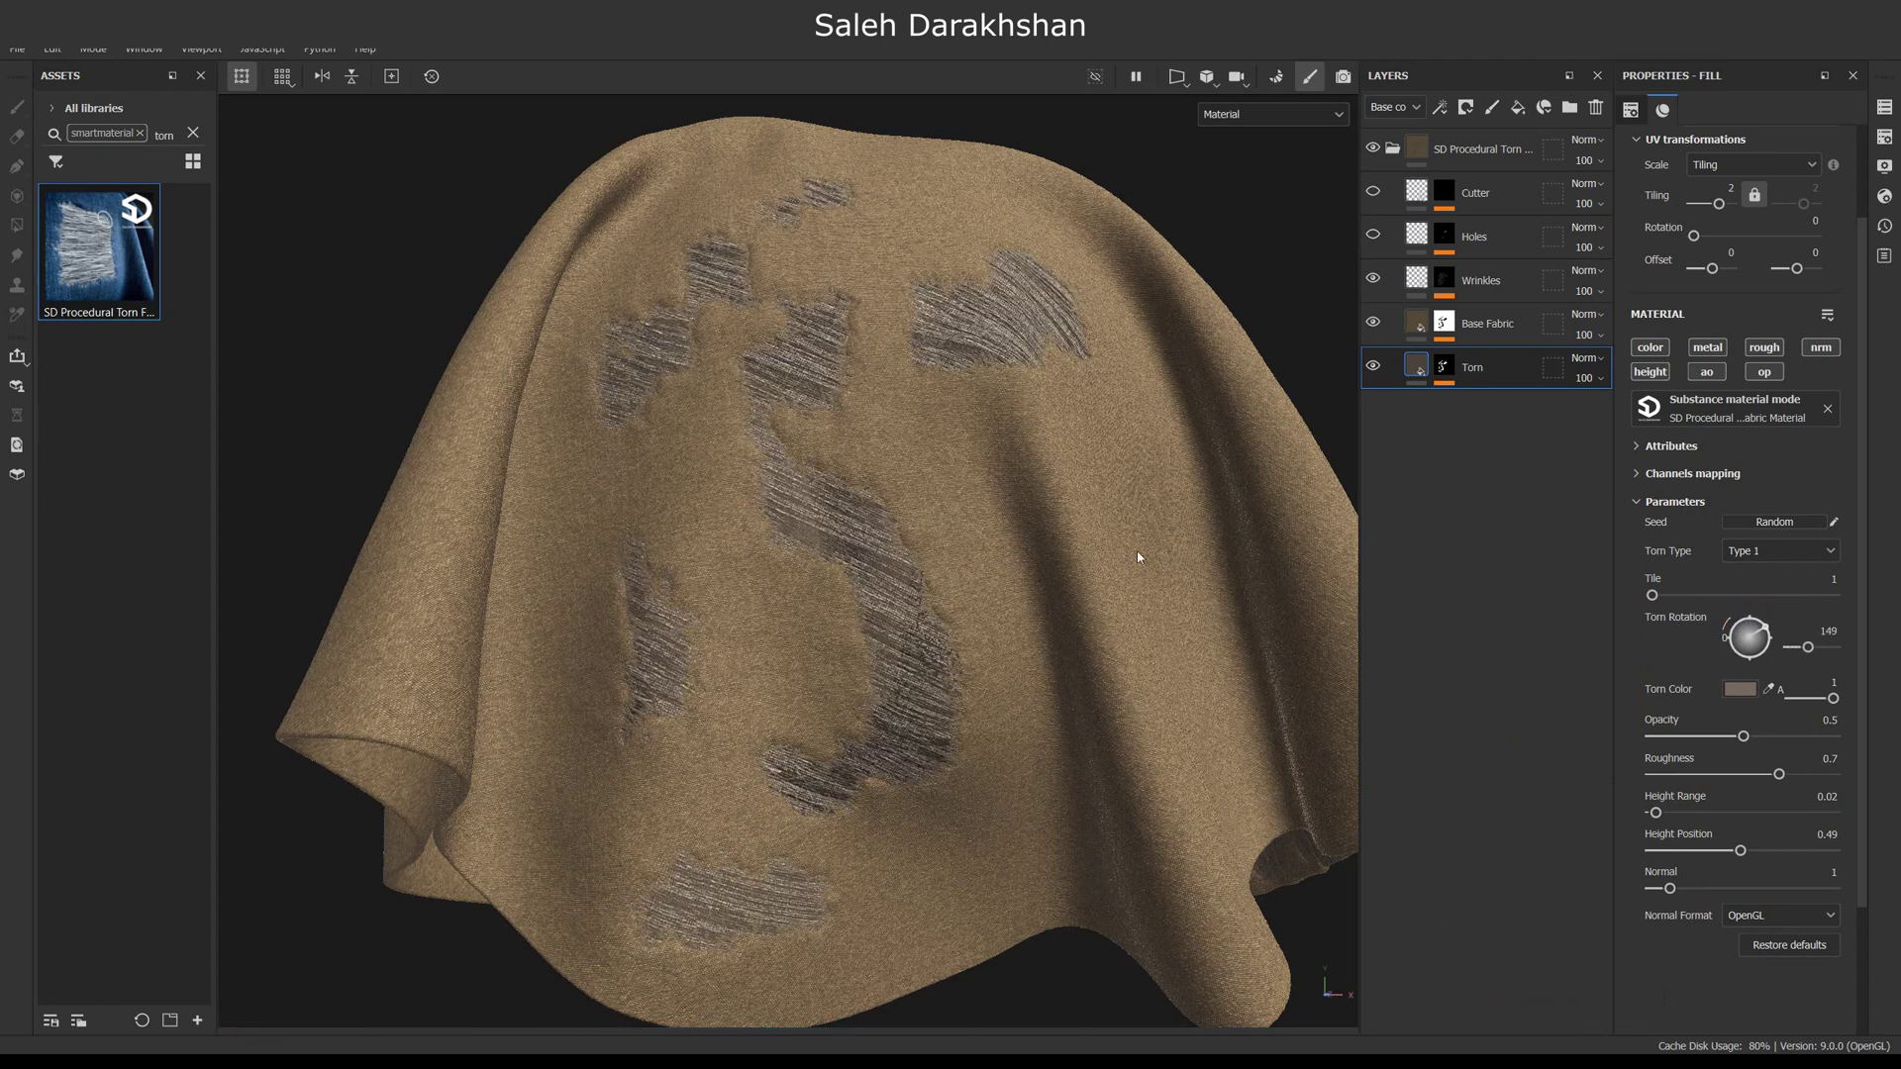
{"action": "left_click", "coordinate": [1748, 613]}
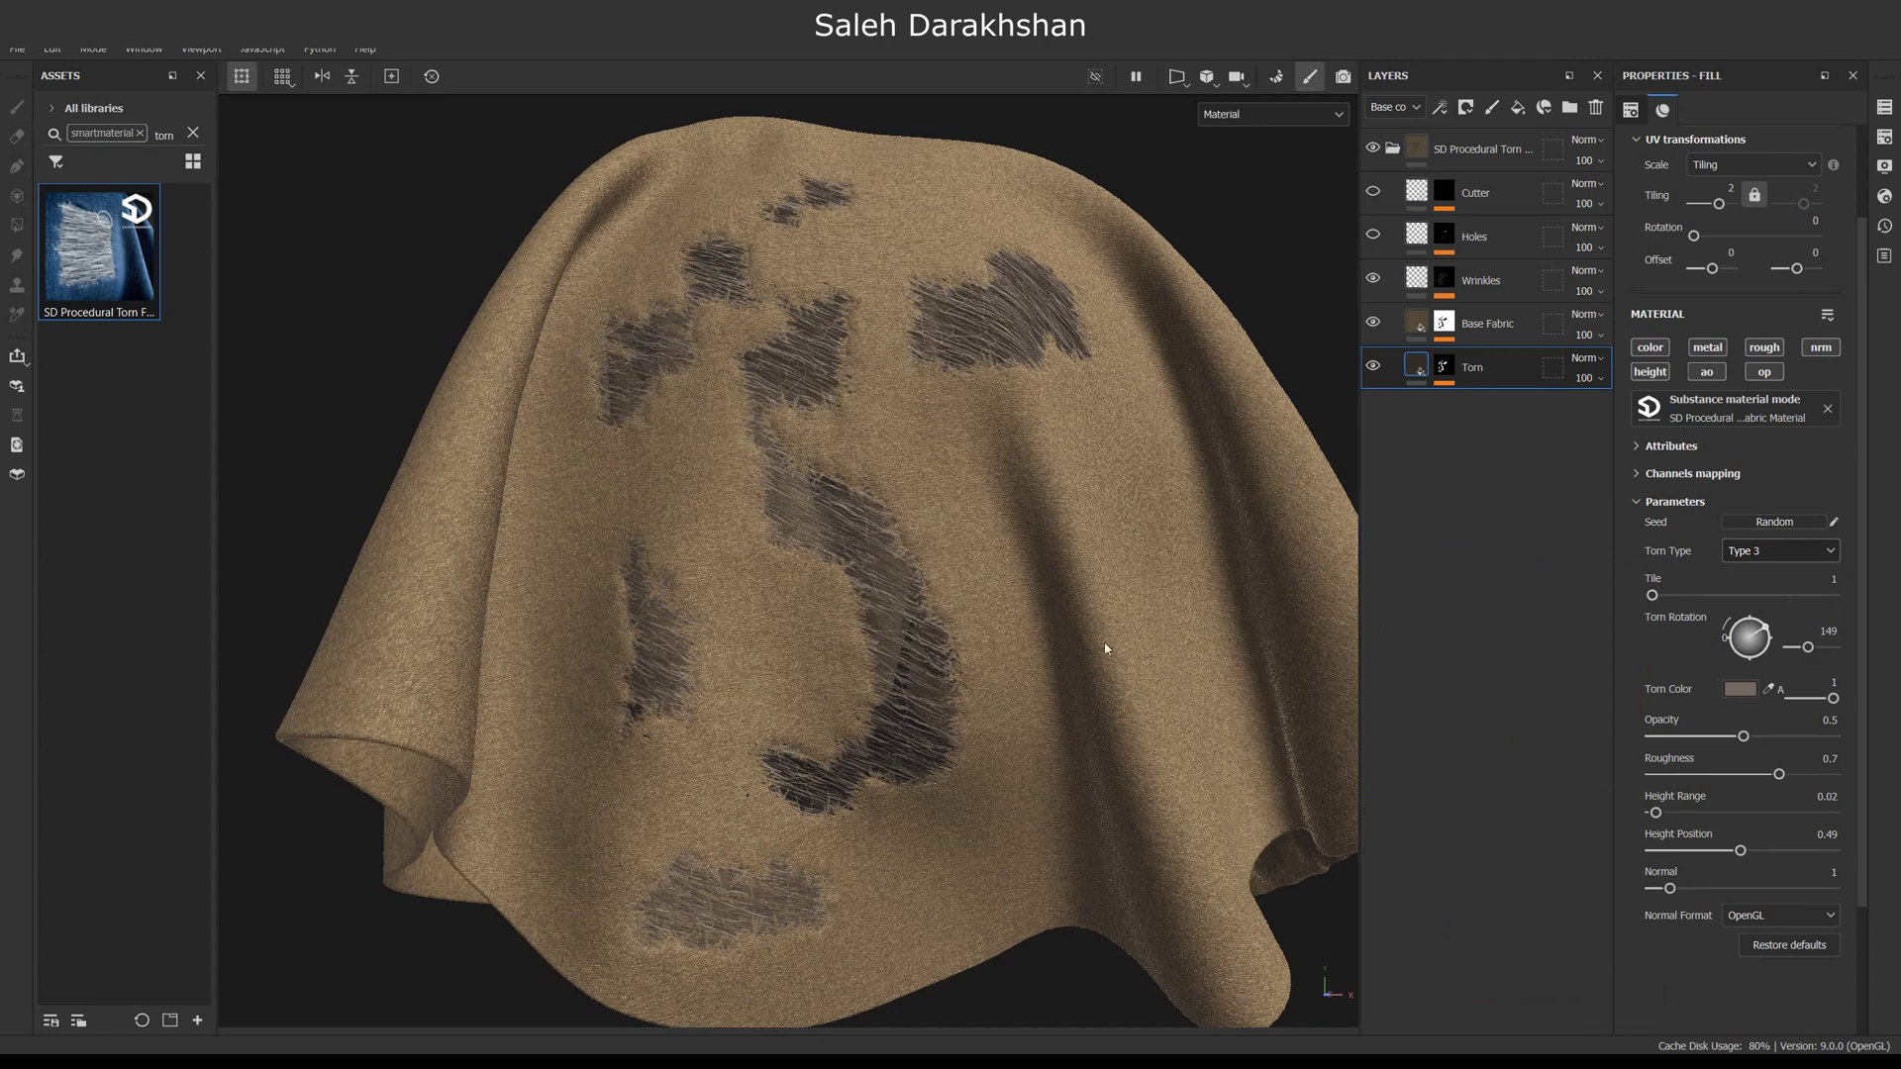
{"action": "left_click", "coordinate": [1794, 560]}
{"action": "left_click", "coordinate": [1792, 649]}
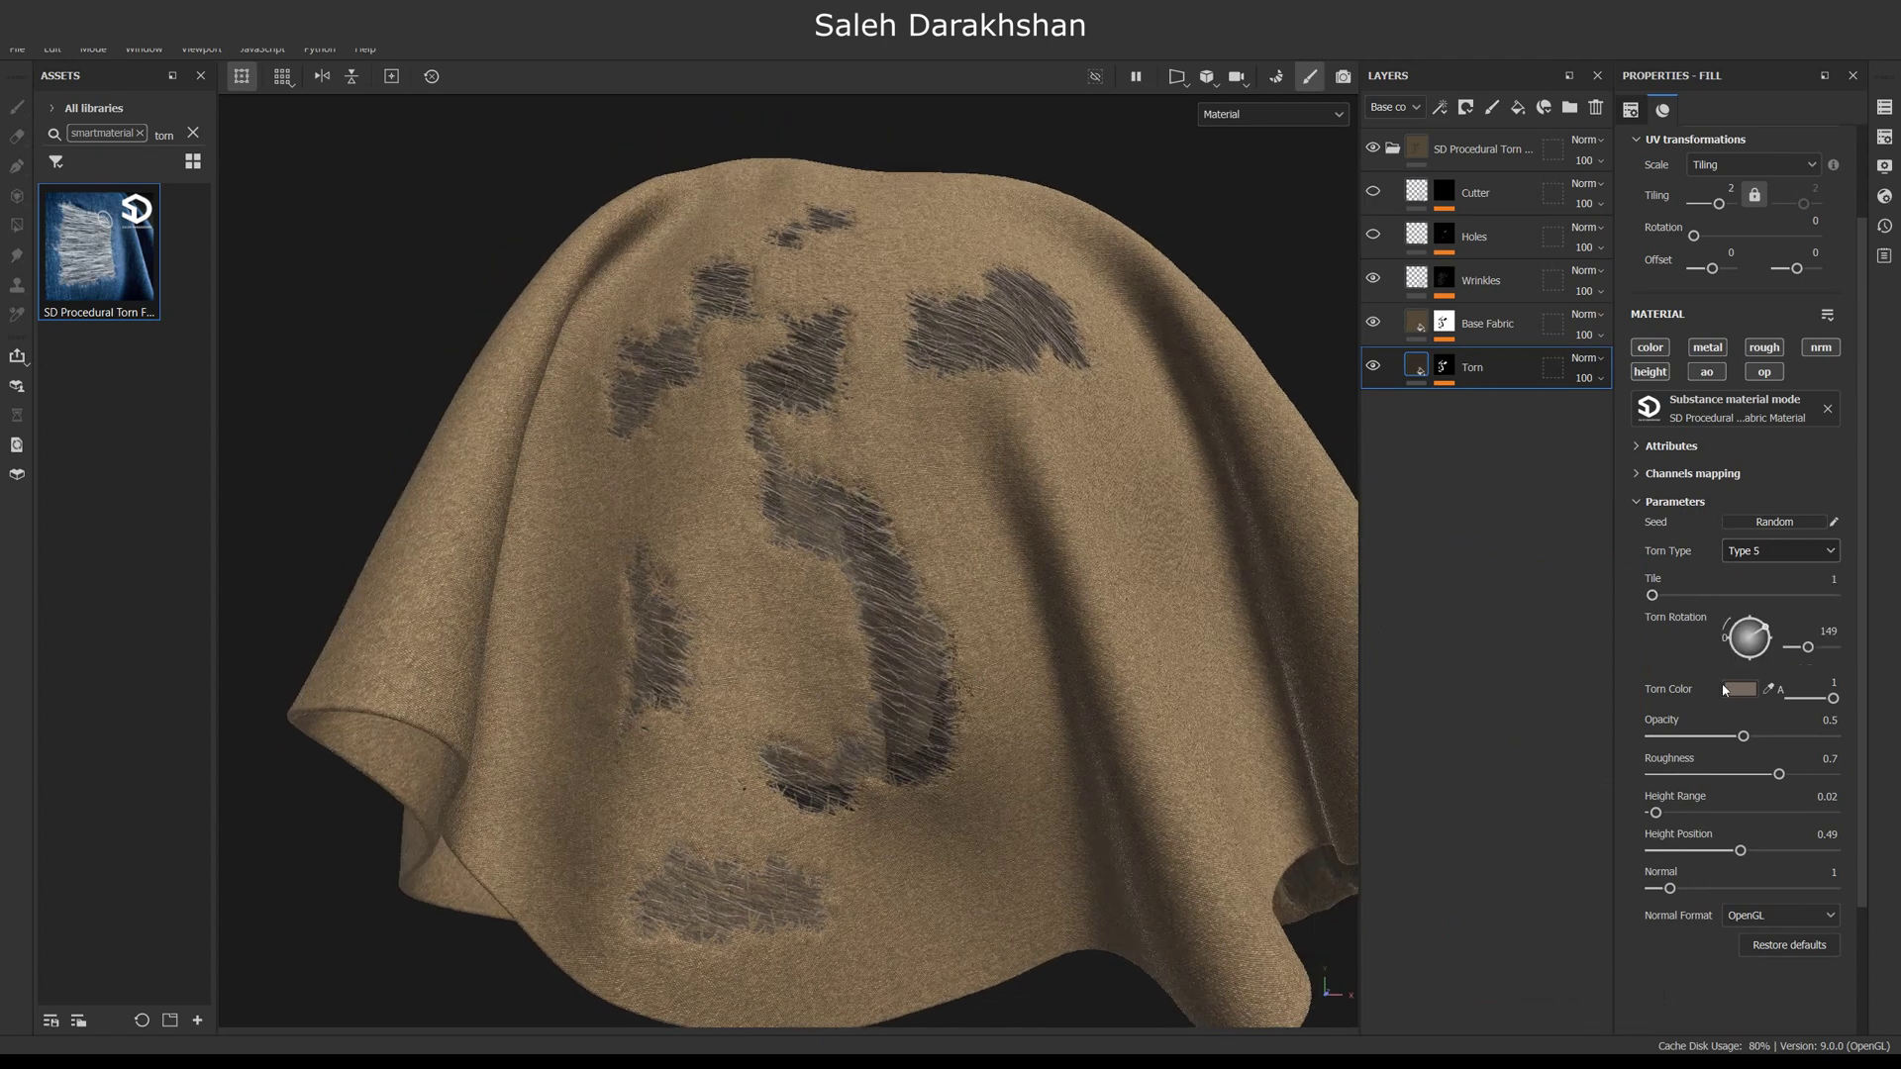
Set Strings Size to 1 in the SD Procedural Torn Mask Filter on the Torn layer's mask.
{"action": "left_click", "coordinate": [1444, 372]}
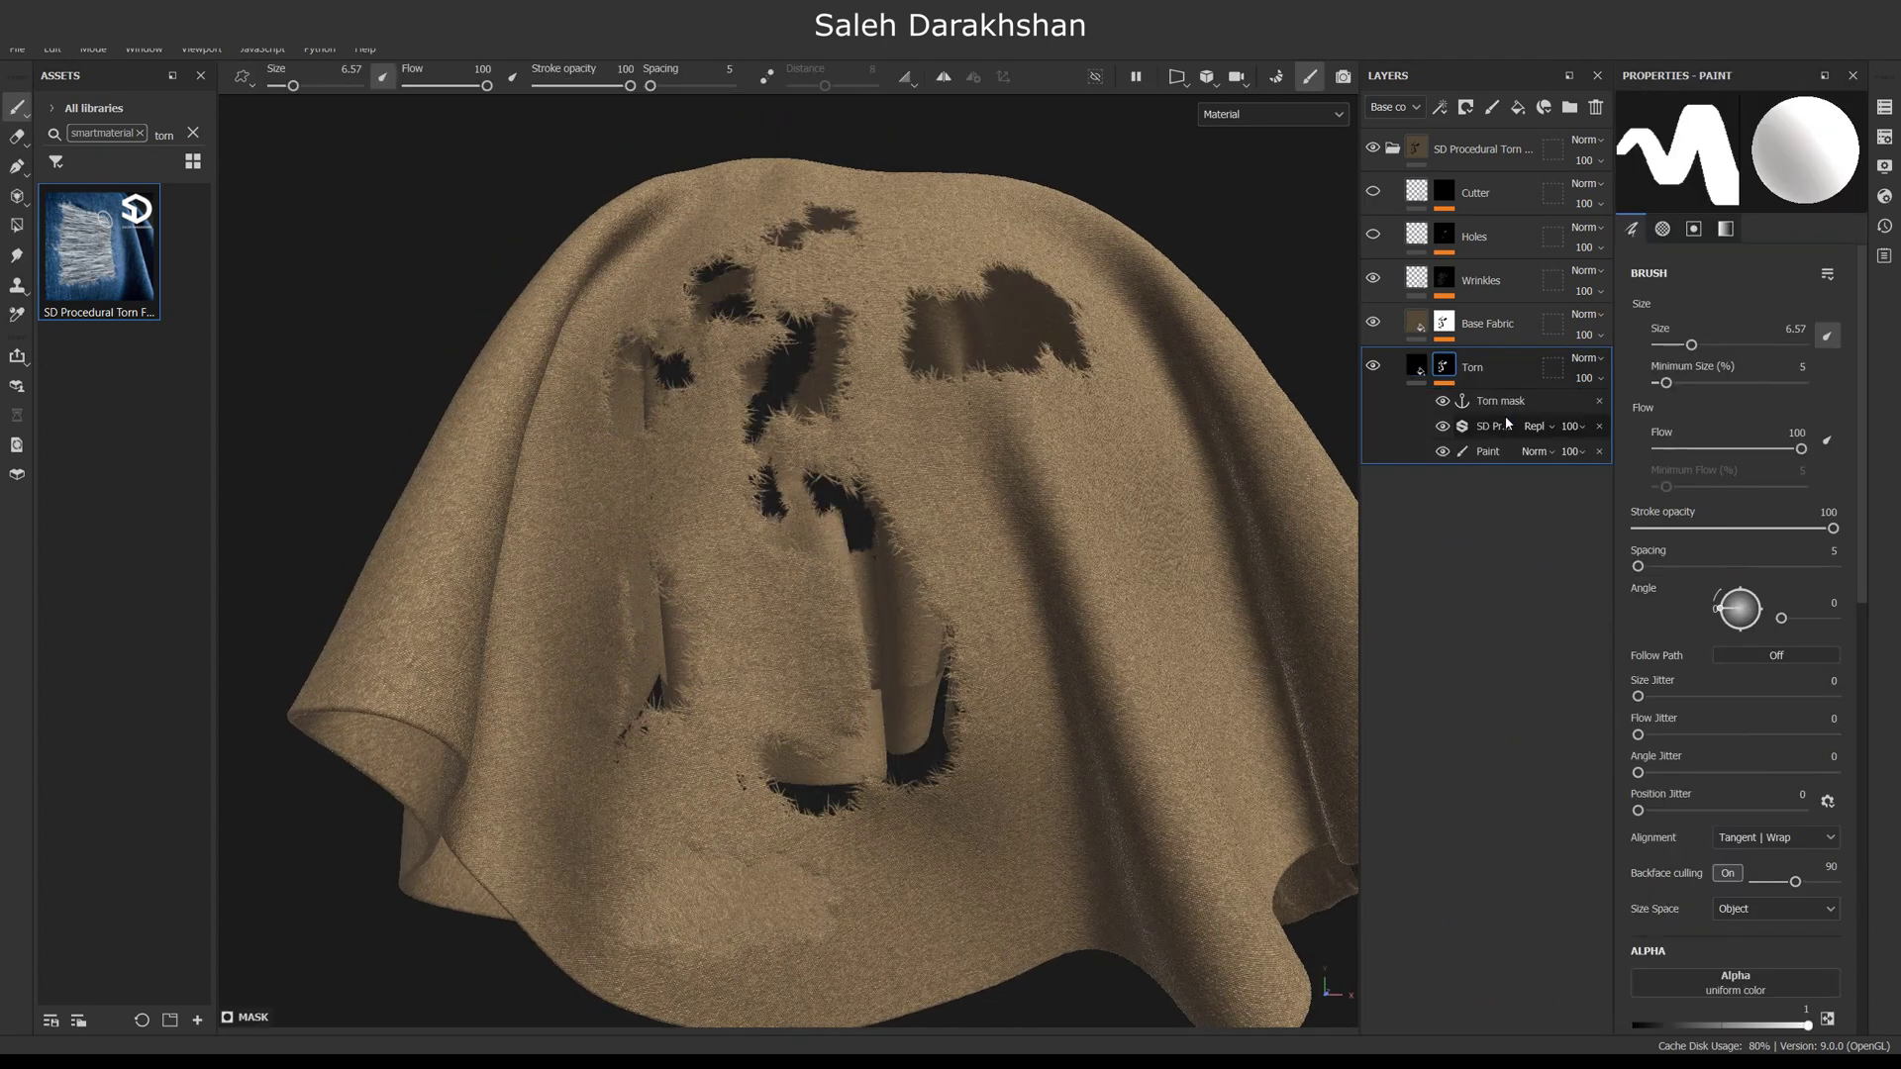
{"action": "left_click", "coordinate": [1495, 425]}
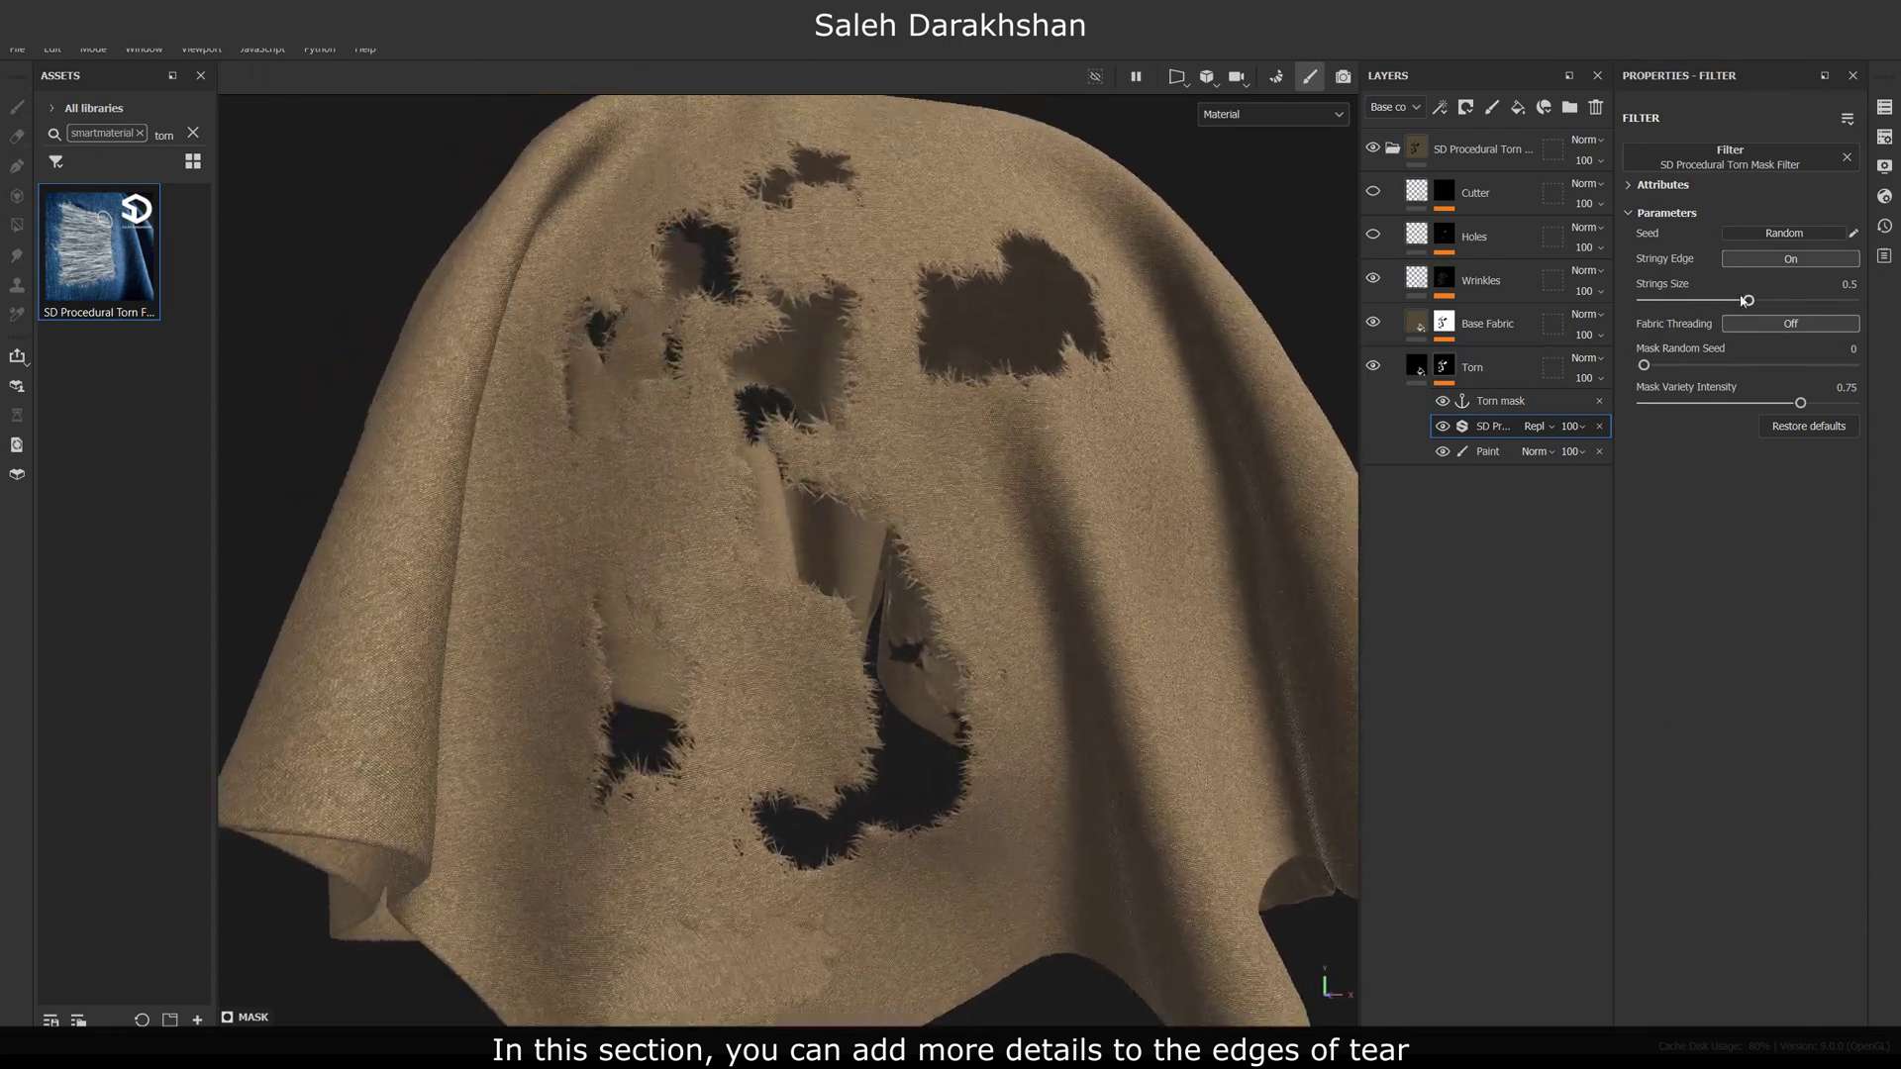
{"action": "left_click_drag", "start_coordinate": [1748, 300], "coordinate": [1896, 307]}
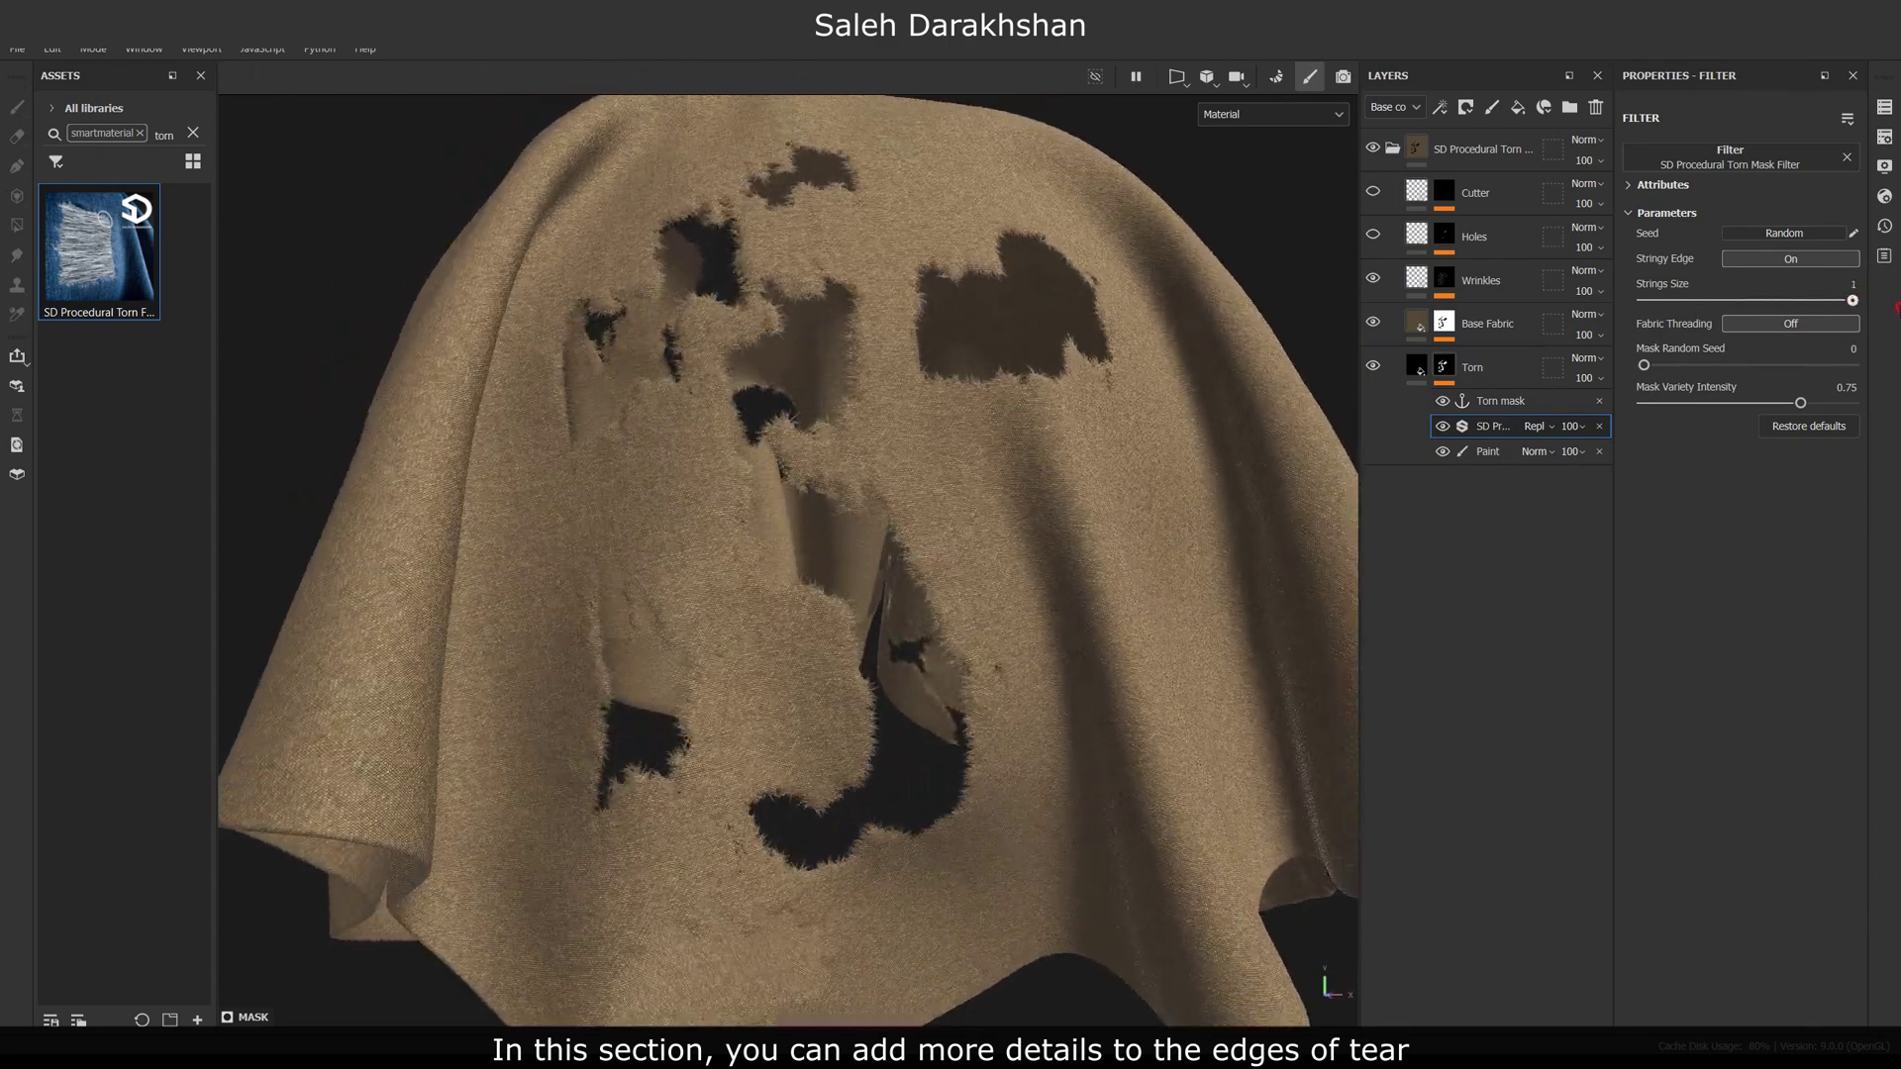
Reduce Strings Size to 0.5 and compare the tear edges with Stringy Edge off and on.
{"action": "left_click_drag", "start_coordinate": [1764, 315], "coordinate": [1772, 313]}
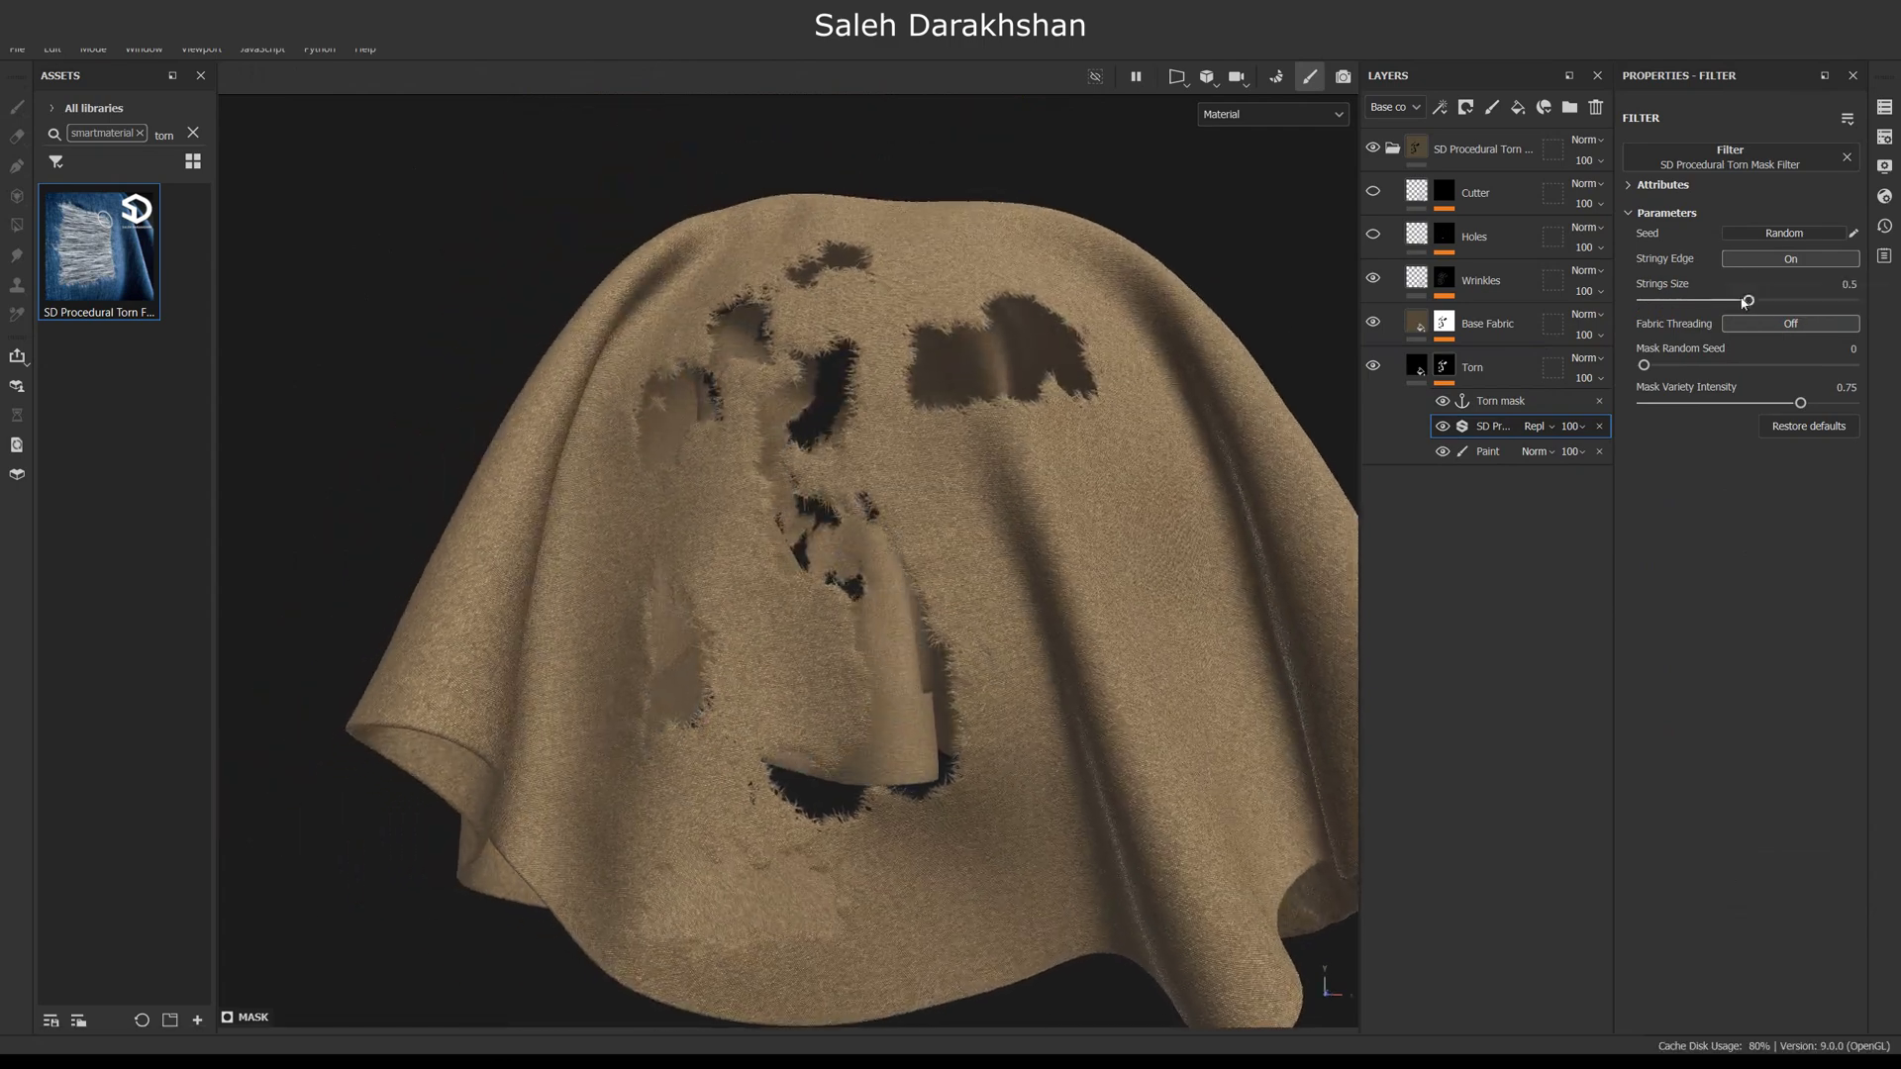
{"action": "left_click", "coordinate": [1766, 260]}
{"action": "left_click_drag", "start_coordinate": [975, 653], "coordinate": [938, 685], "text": "alt"}
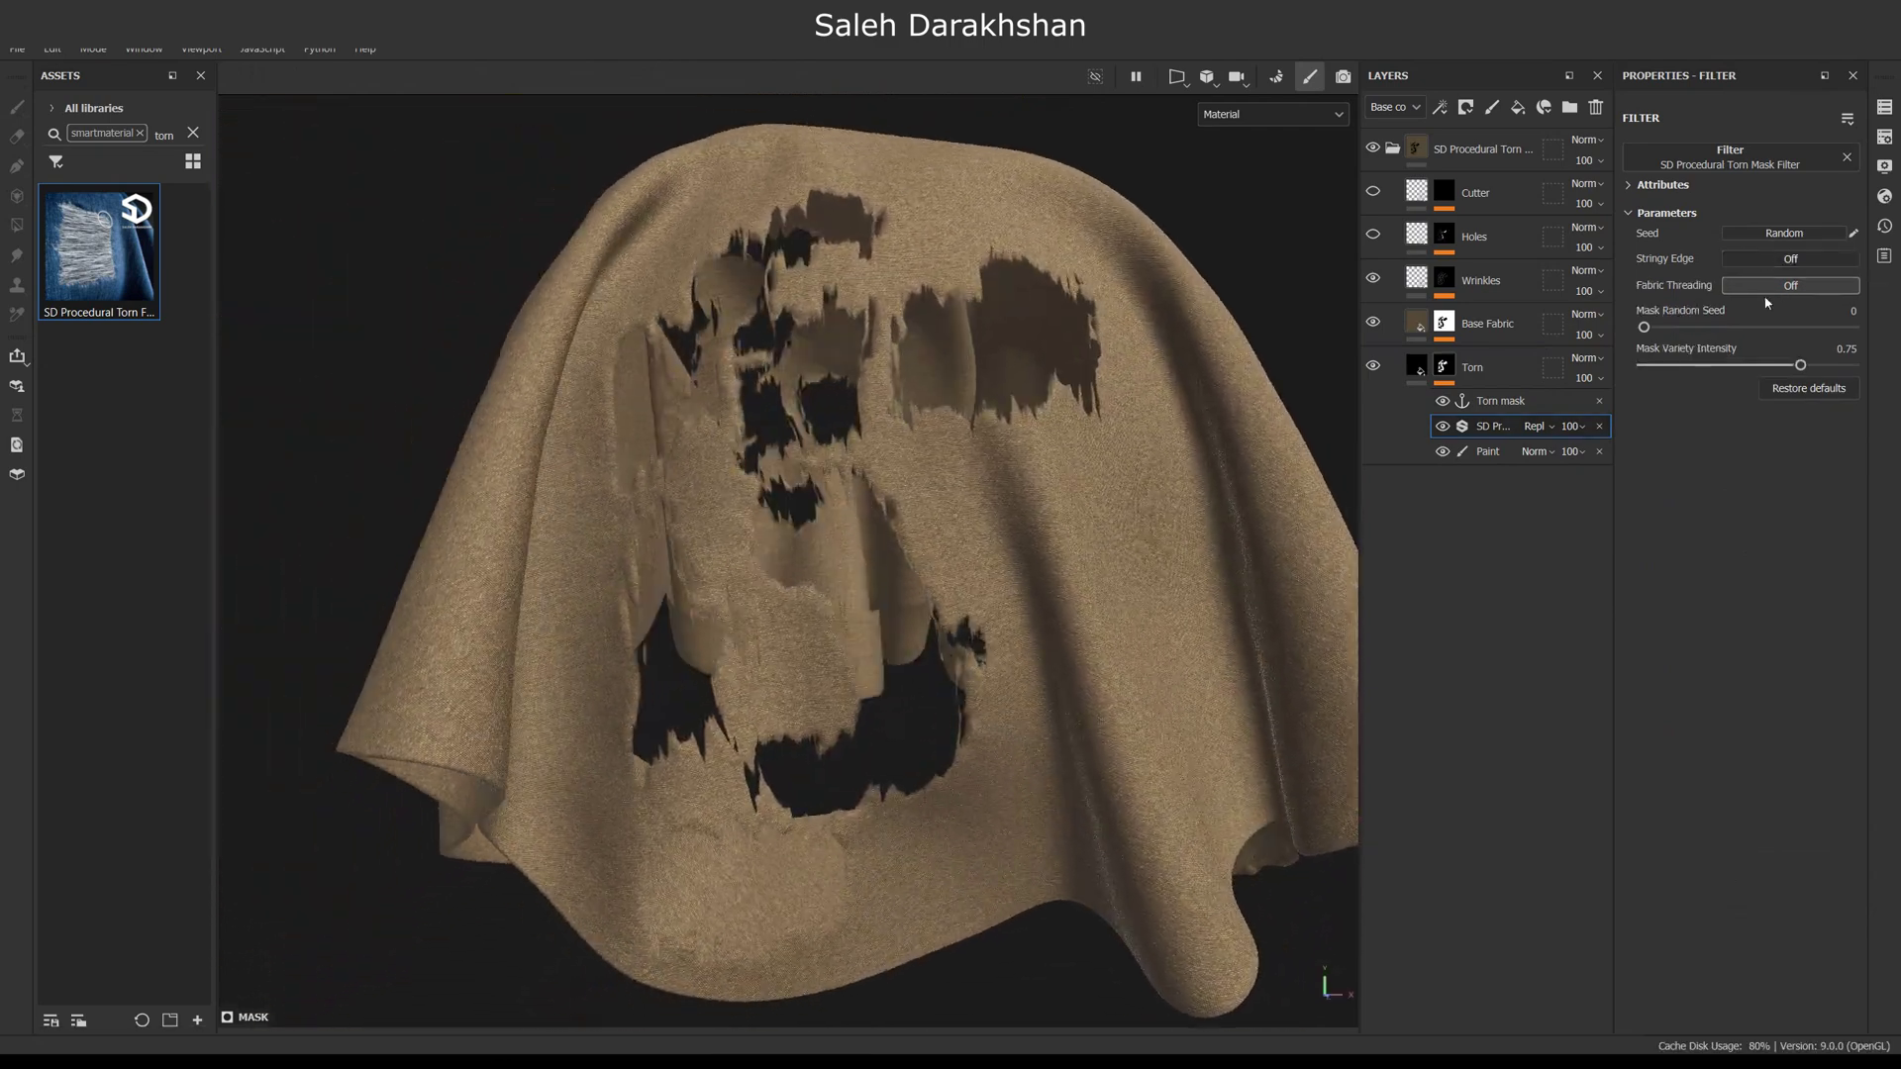
{"action": "left_click", "coordinate": [1789, 259]}
Try Fabric Threading with different thread seed and tiling values, and switch it off again.
{"action": "left_click", "coordinate": [1818, 326]}
{"action": "left_click_drag", "start_coordinate": [1168, 555], "coordinate": [882, 505], "text": "alt"}
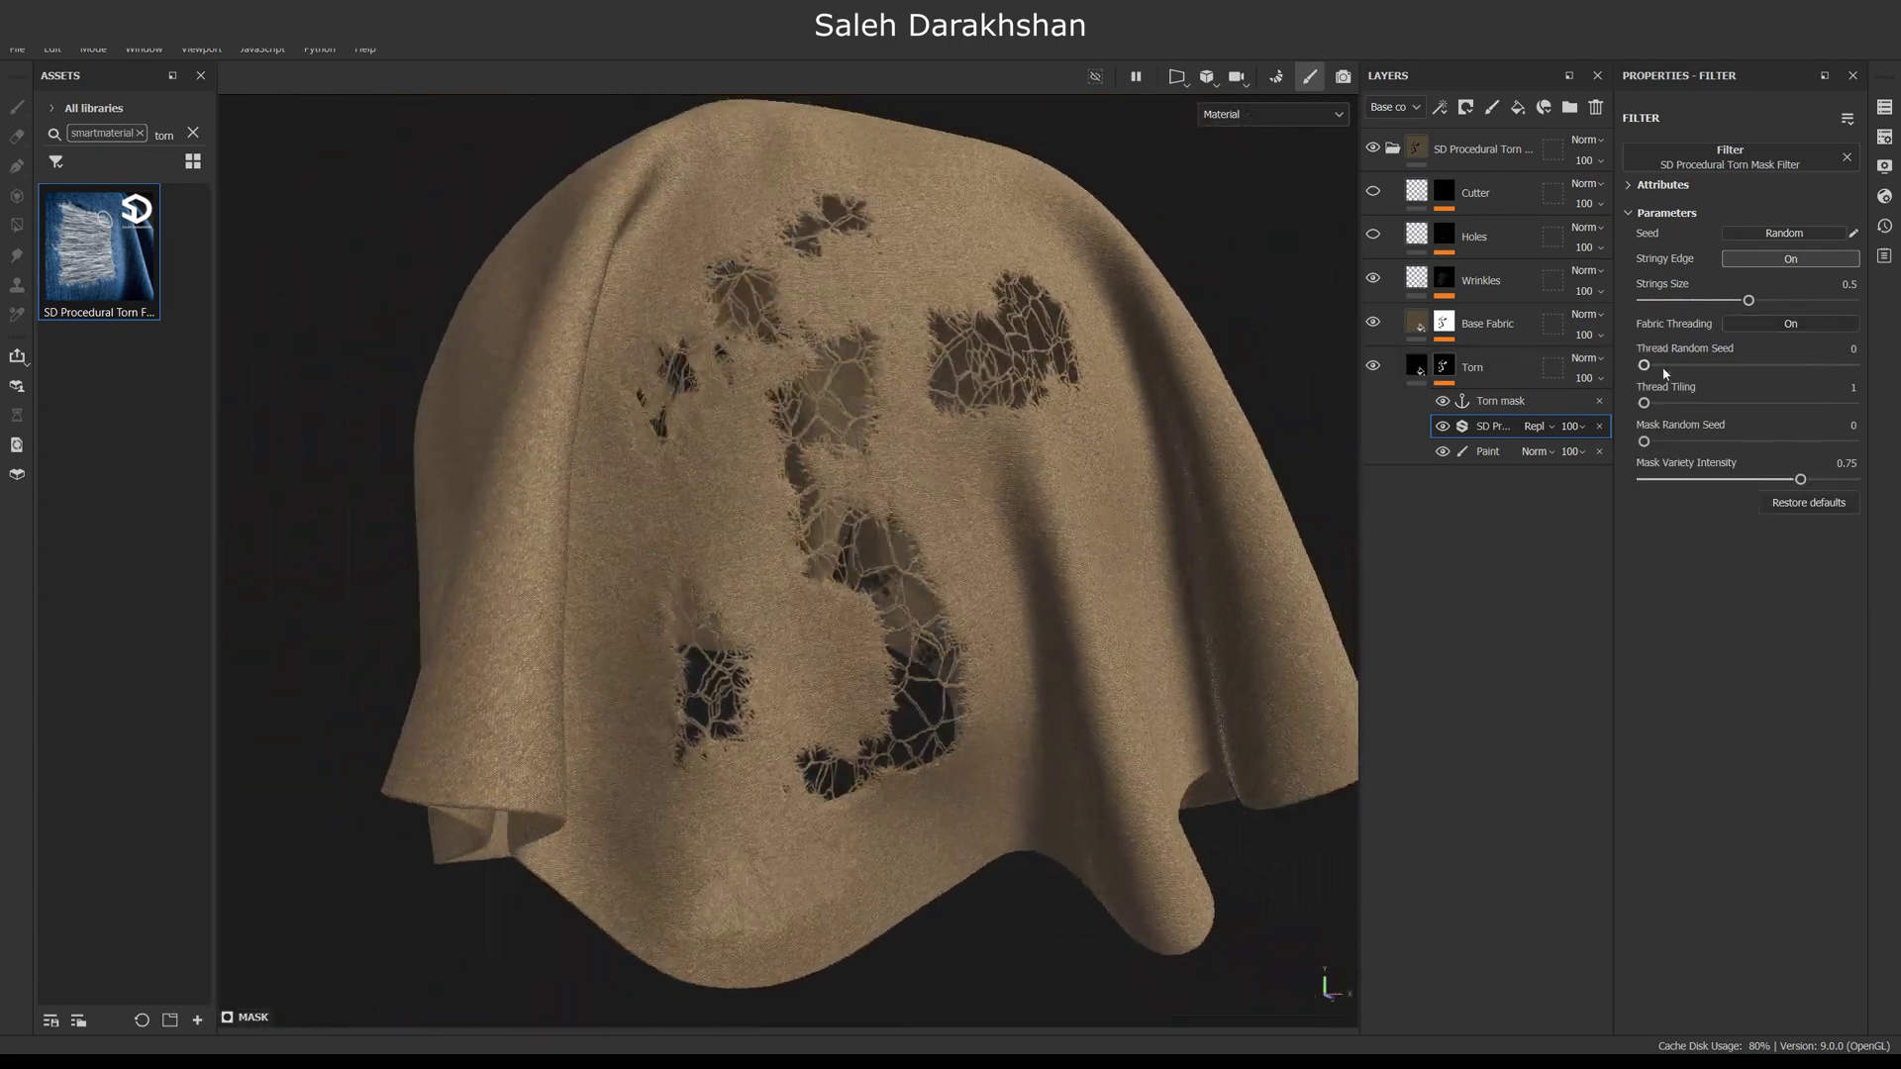
{"action": "left_click_drag", "start_coordinate": [1650, 407], "coordinate": [1707, 365]}
{"action": "left_click", "coordinate": [1748, 324]}
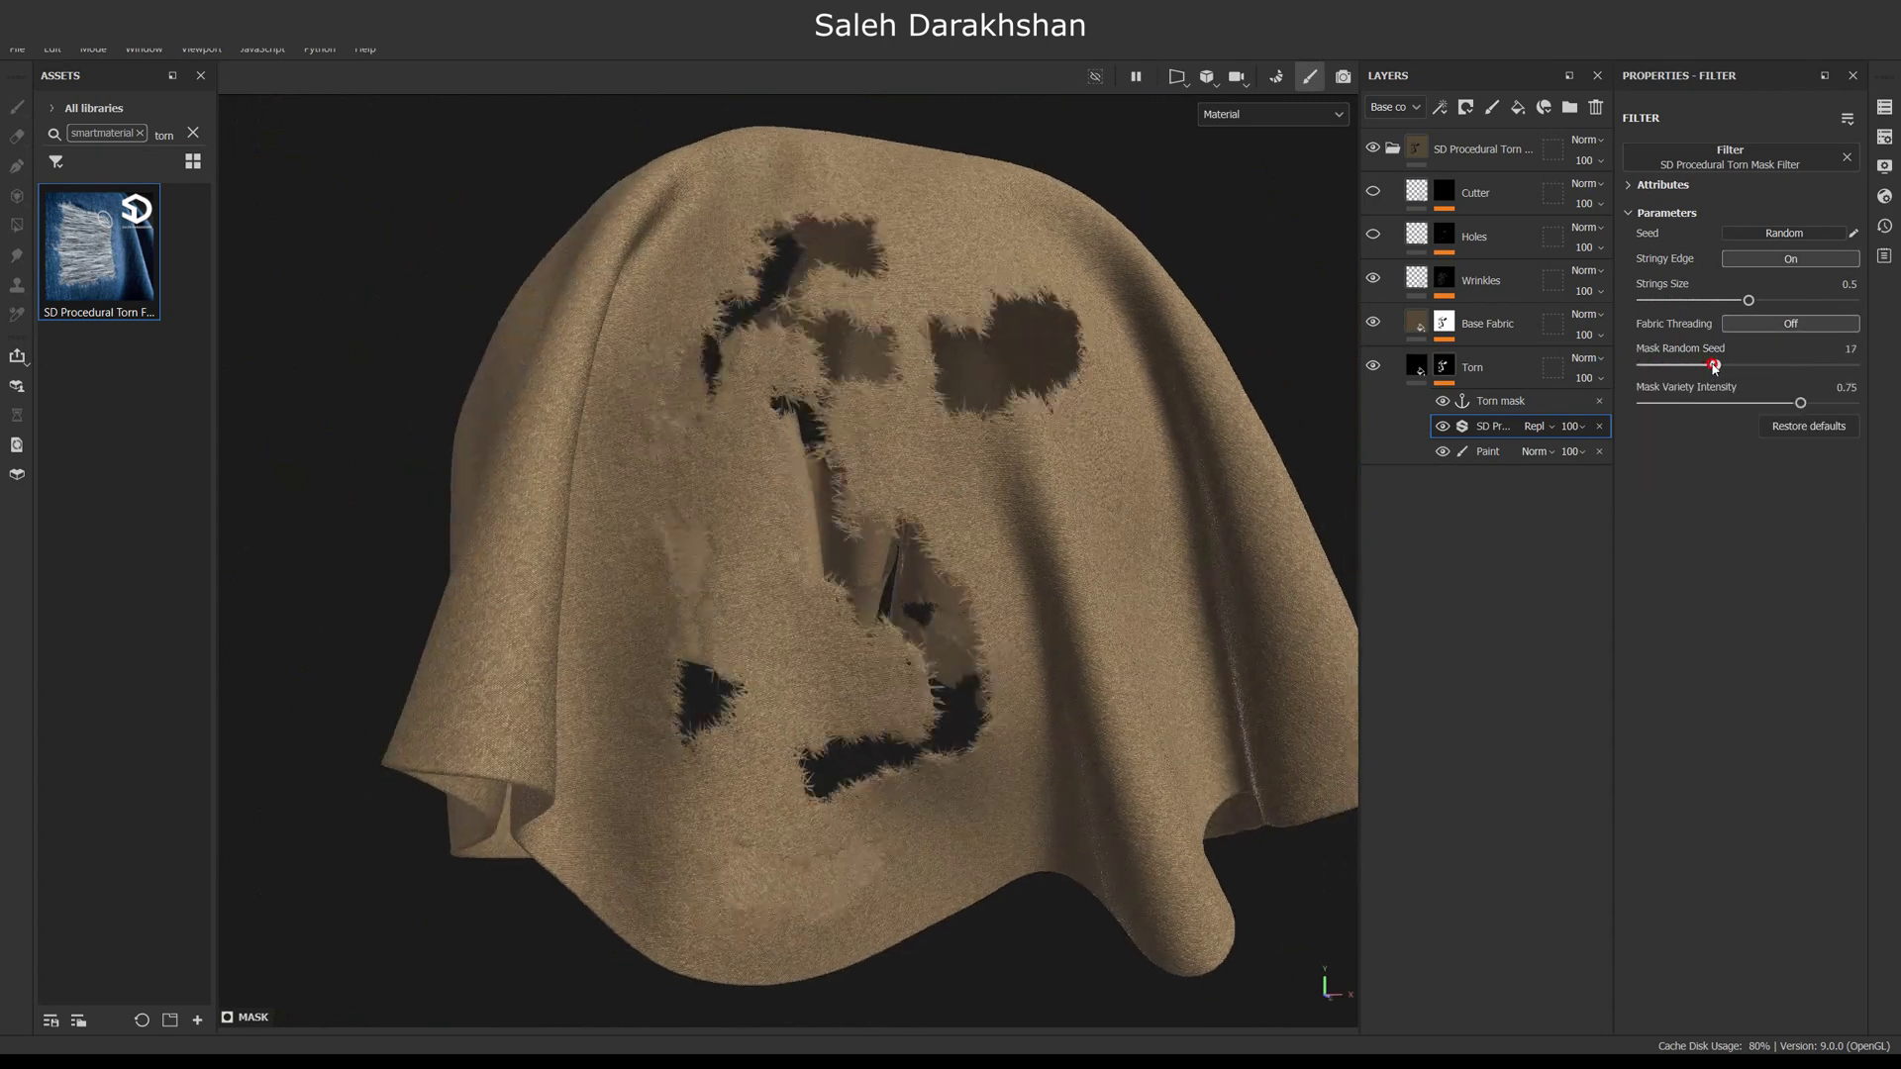
Restore the mask filter's defaults, try other Mask Variety Intensity values, and set Strings Size to 0.64.
{"action": "left_click", "coordinate": [1809, 426]}
{"action": "left_click_drag", "start_coordinate": [1643, 403], "coordinate": [1761, 417]}
{"action": "left_click_drag", "start_coordinate": [1748, 300], "coordinate": [1777, 301]}
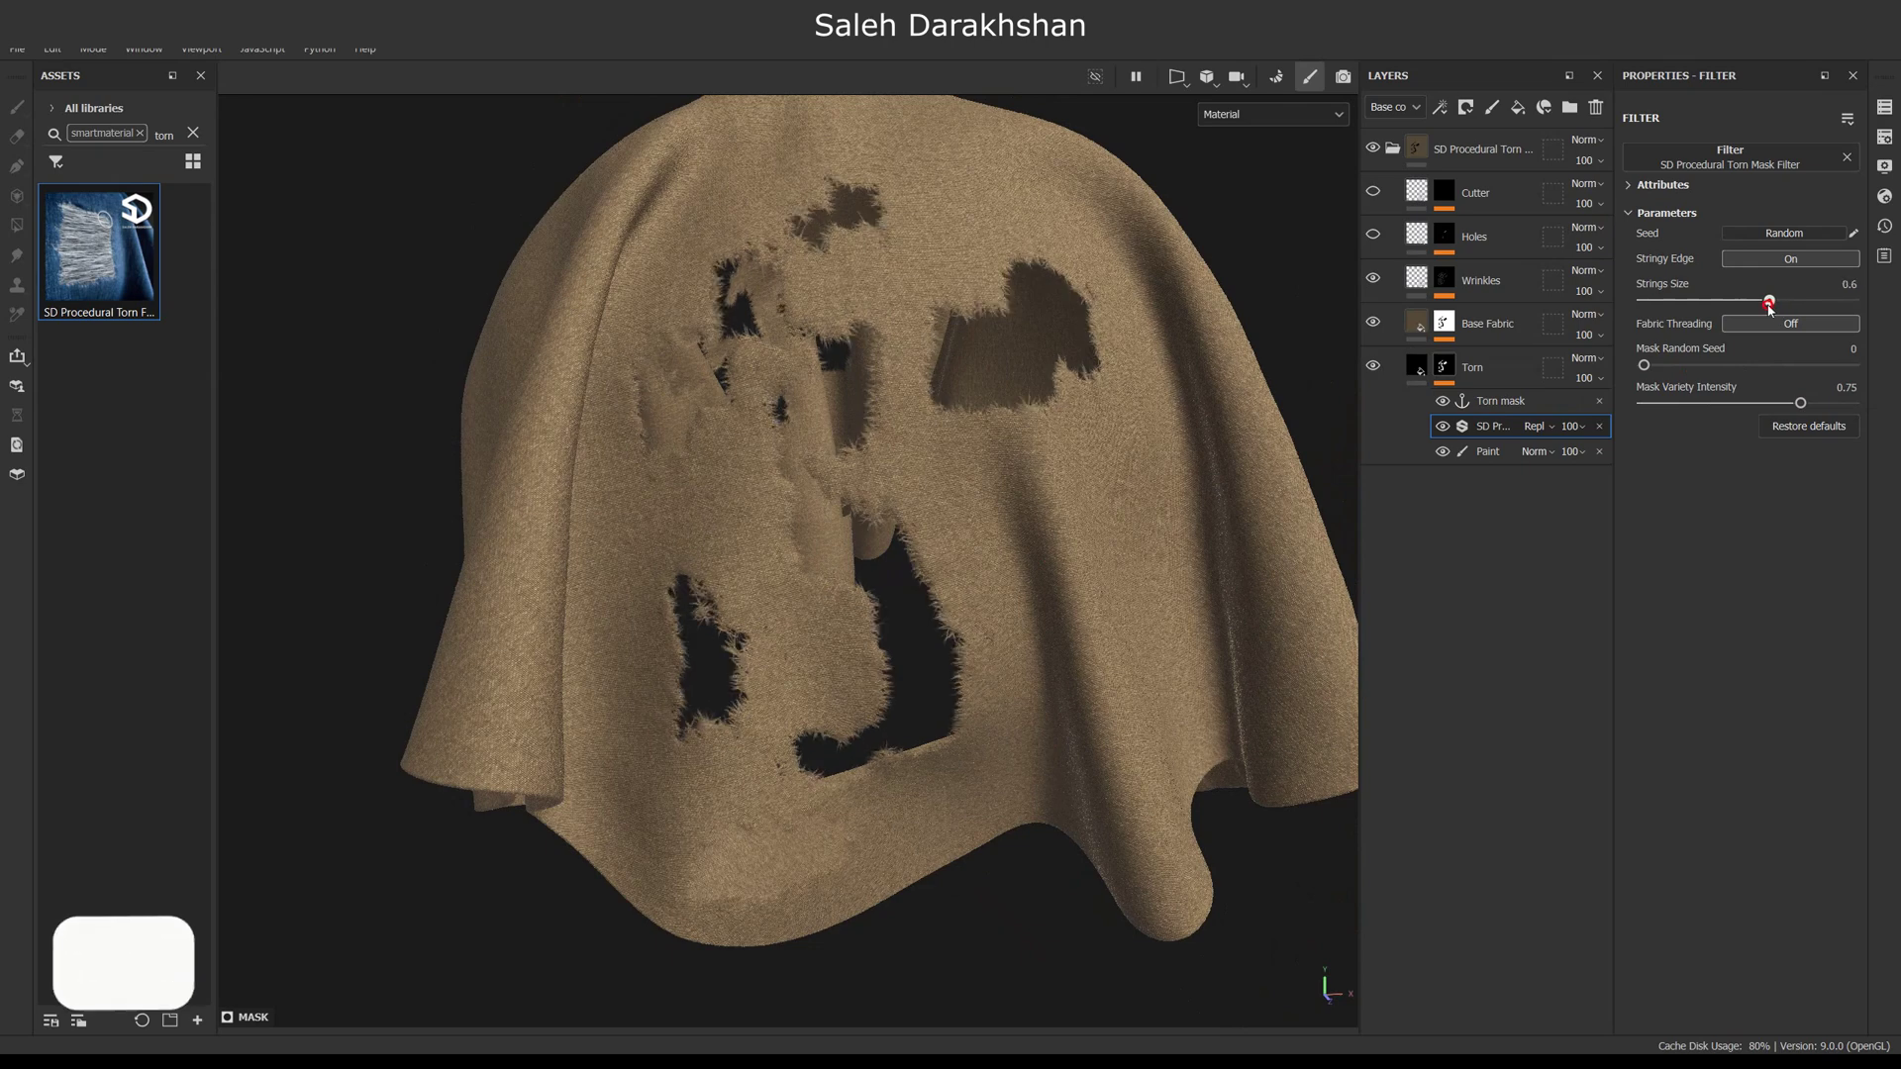
Set the Torn layer's Torn Type to Type 3 and view the threads from another angle.
{"action": "left_click", "coordinate": [1418, 376]}
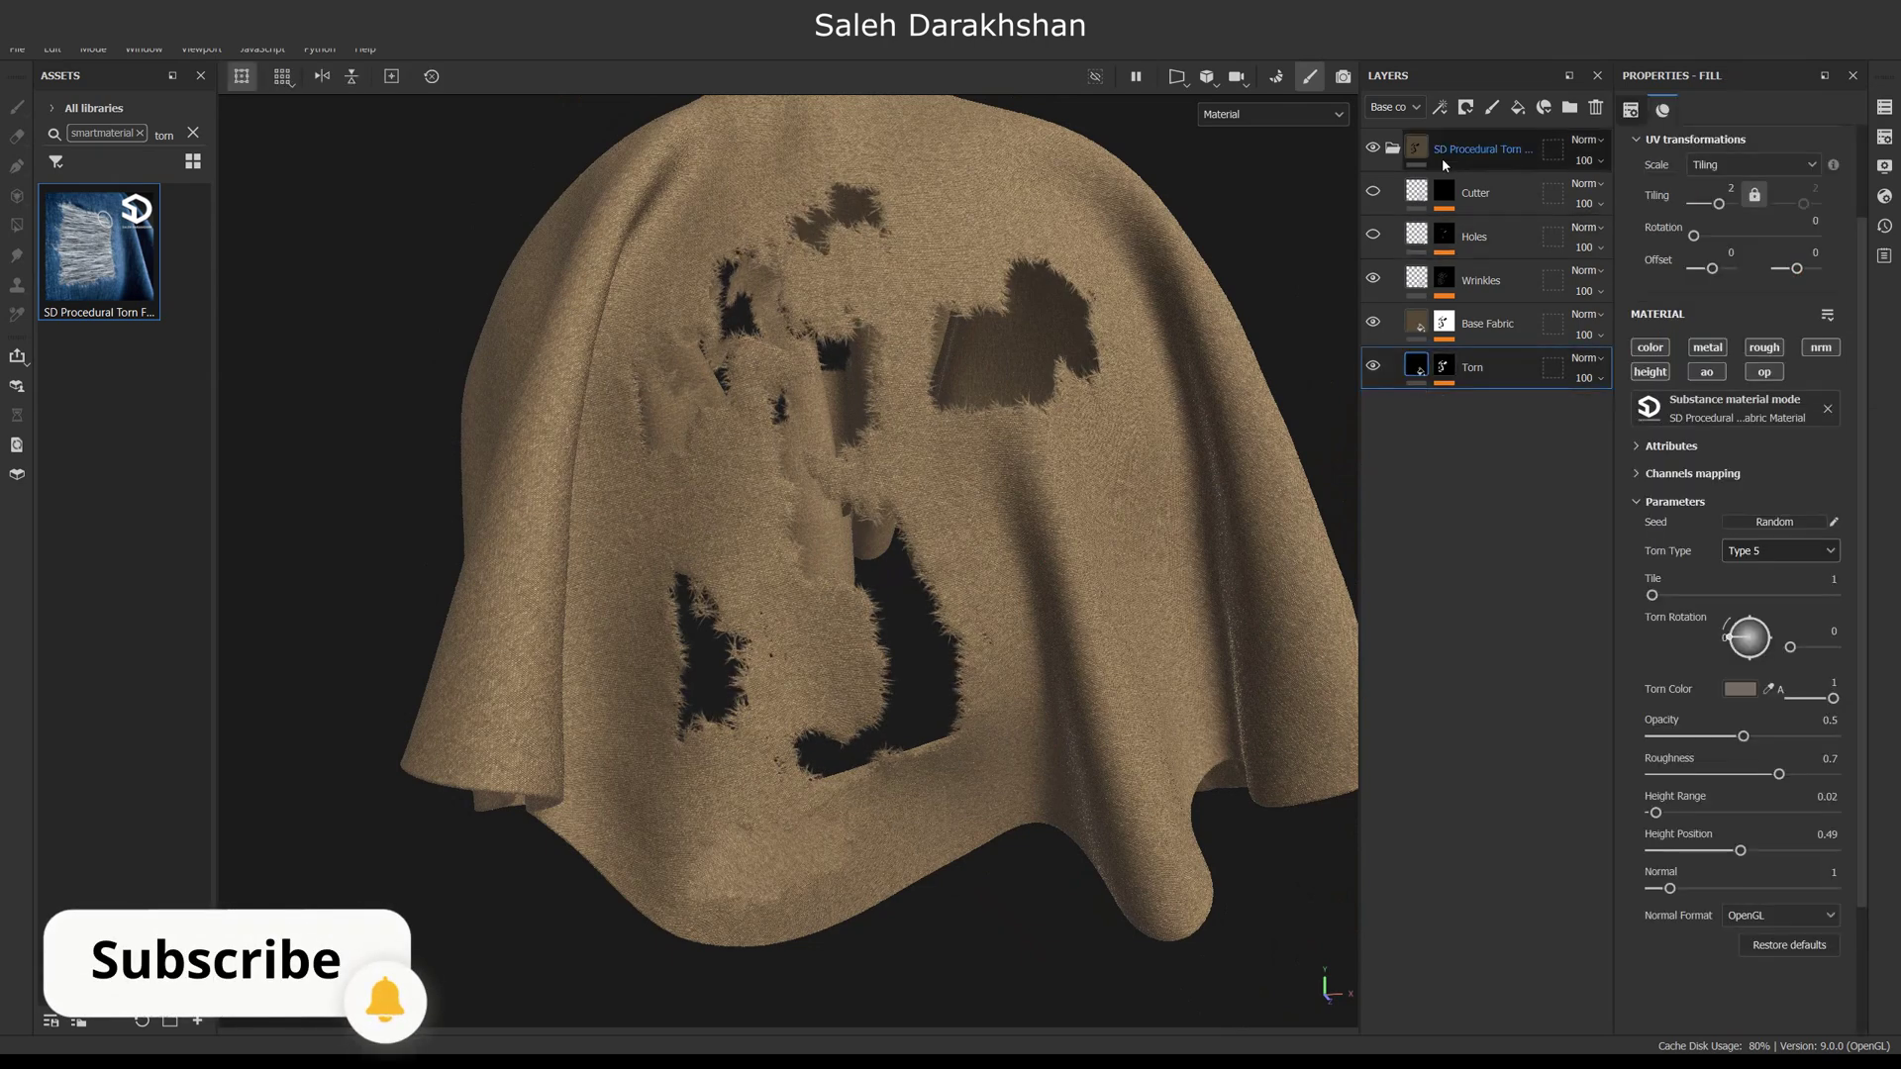
{"action": "left_click", "coordinate": [1753, 611]}
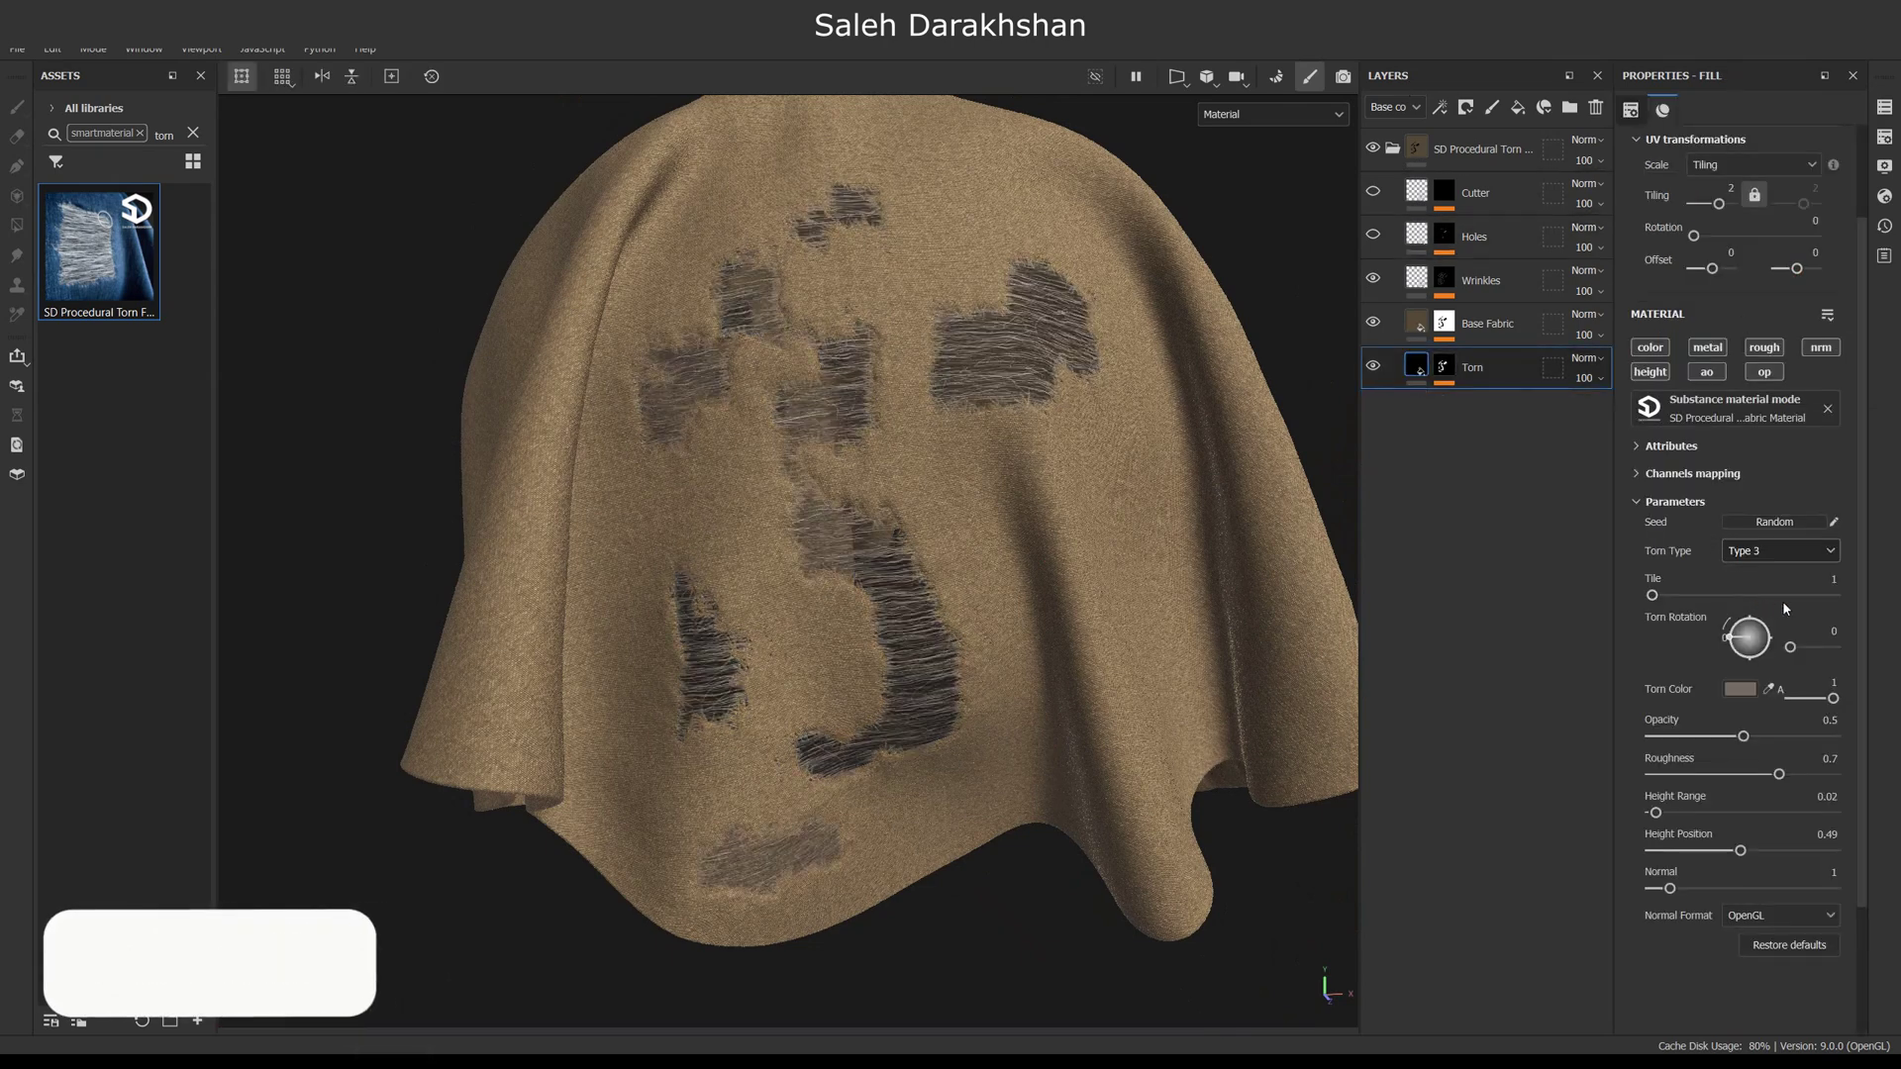
{"action": "left_click_drag", "start_coordinate": [1027, 552], "coordinate": [1010, 465], "text": "alt"}
Show the Holes layer, try the extremes of Hole Intensity in its generator, and set it to 3.
{"action": "left_click", "coordinate": [1441, 235]}
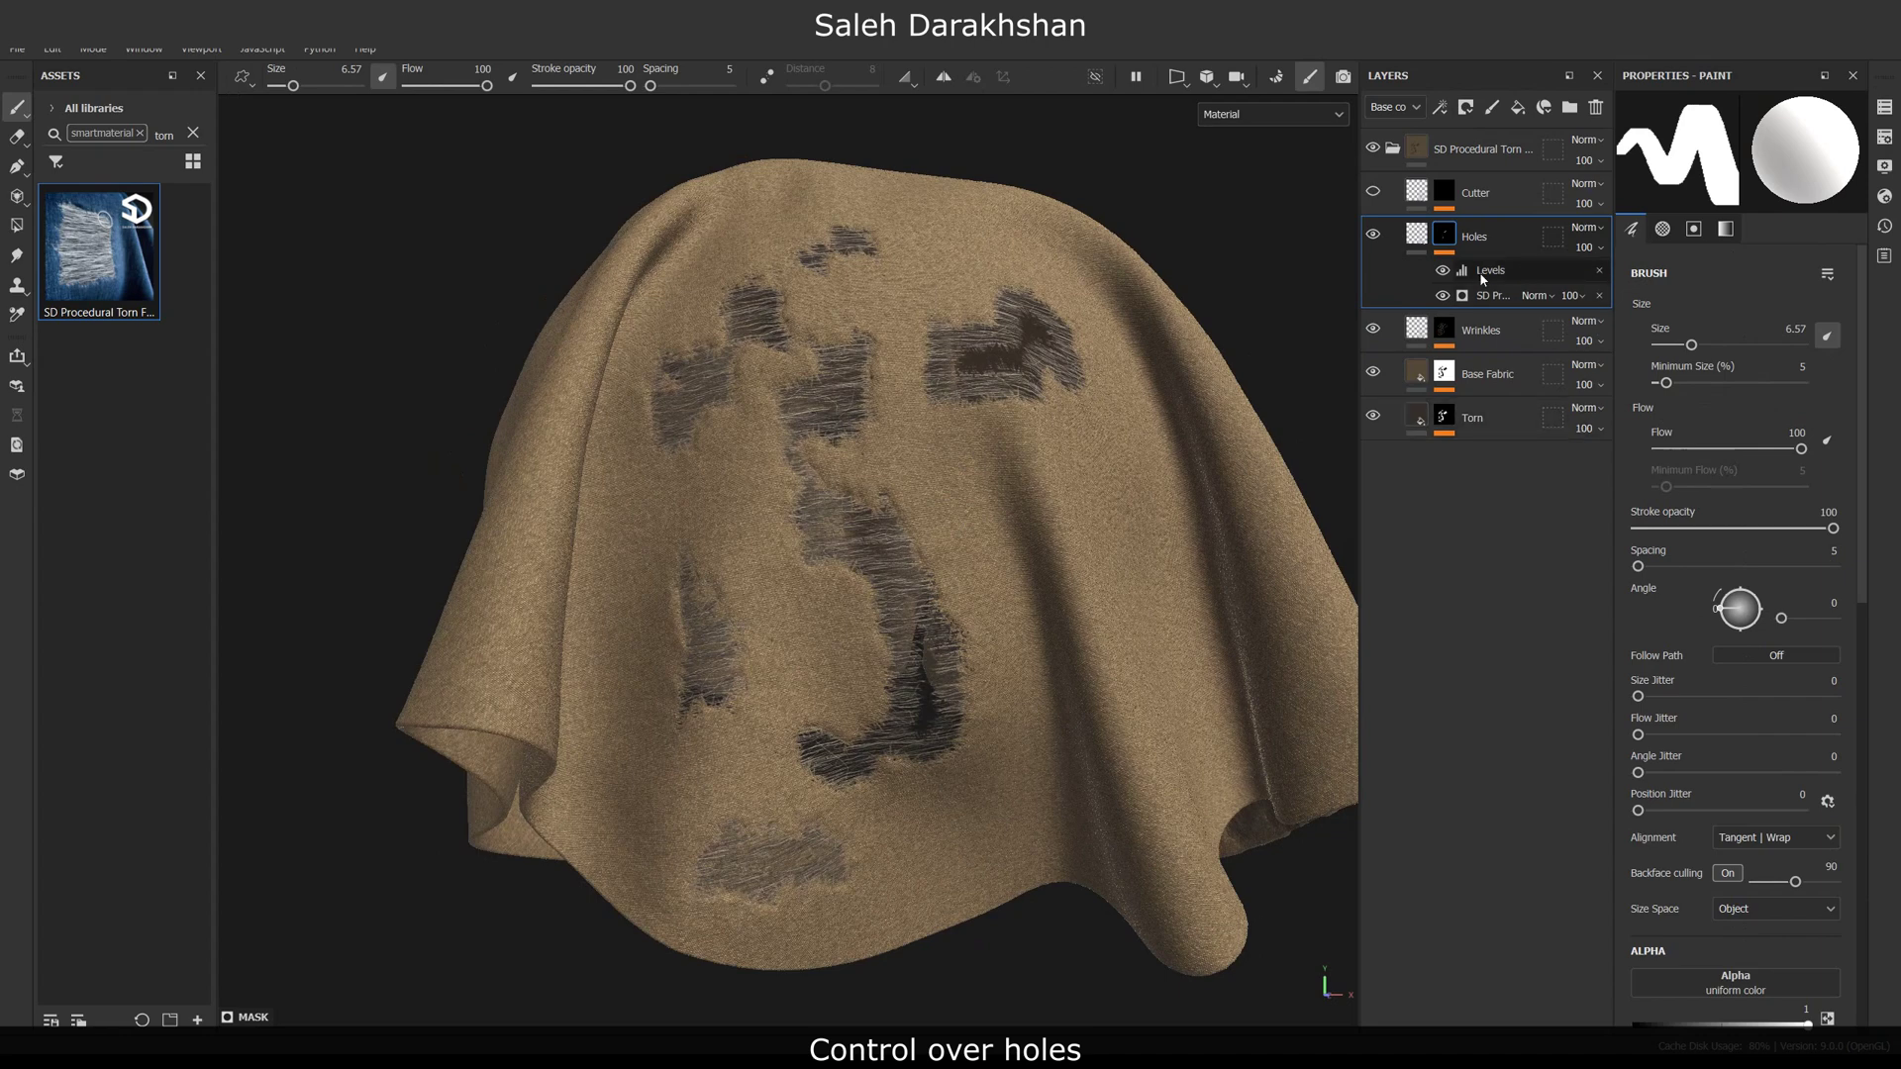
{"action": "left_click", "coordinate": [1493, 295]}
{"action": "left_click_drag", "start_coordinate": [1711, 273], "coordinate": [1838, 276]}
{"action": "left_click_drag", "start_coordinate": [1716, 281], "coordinate": [1618, 289]}
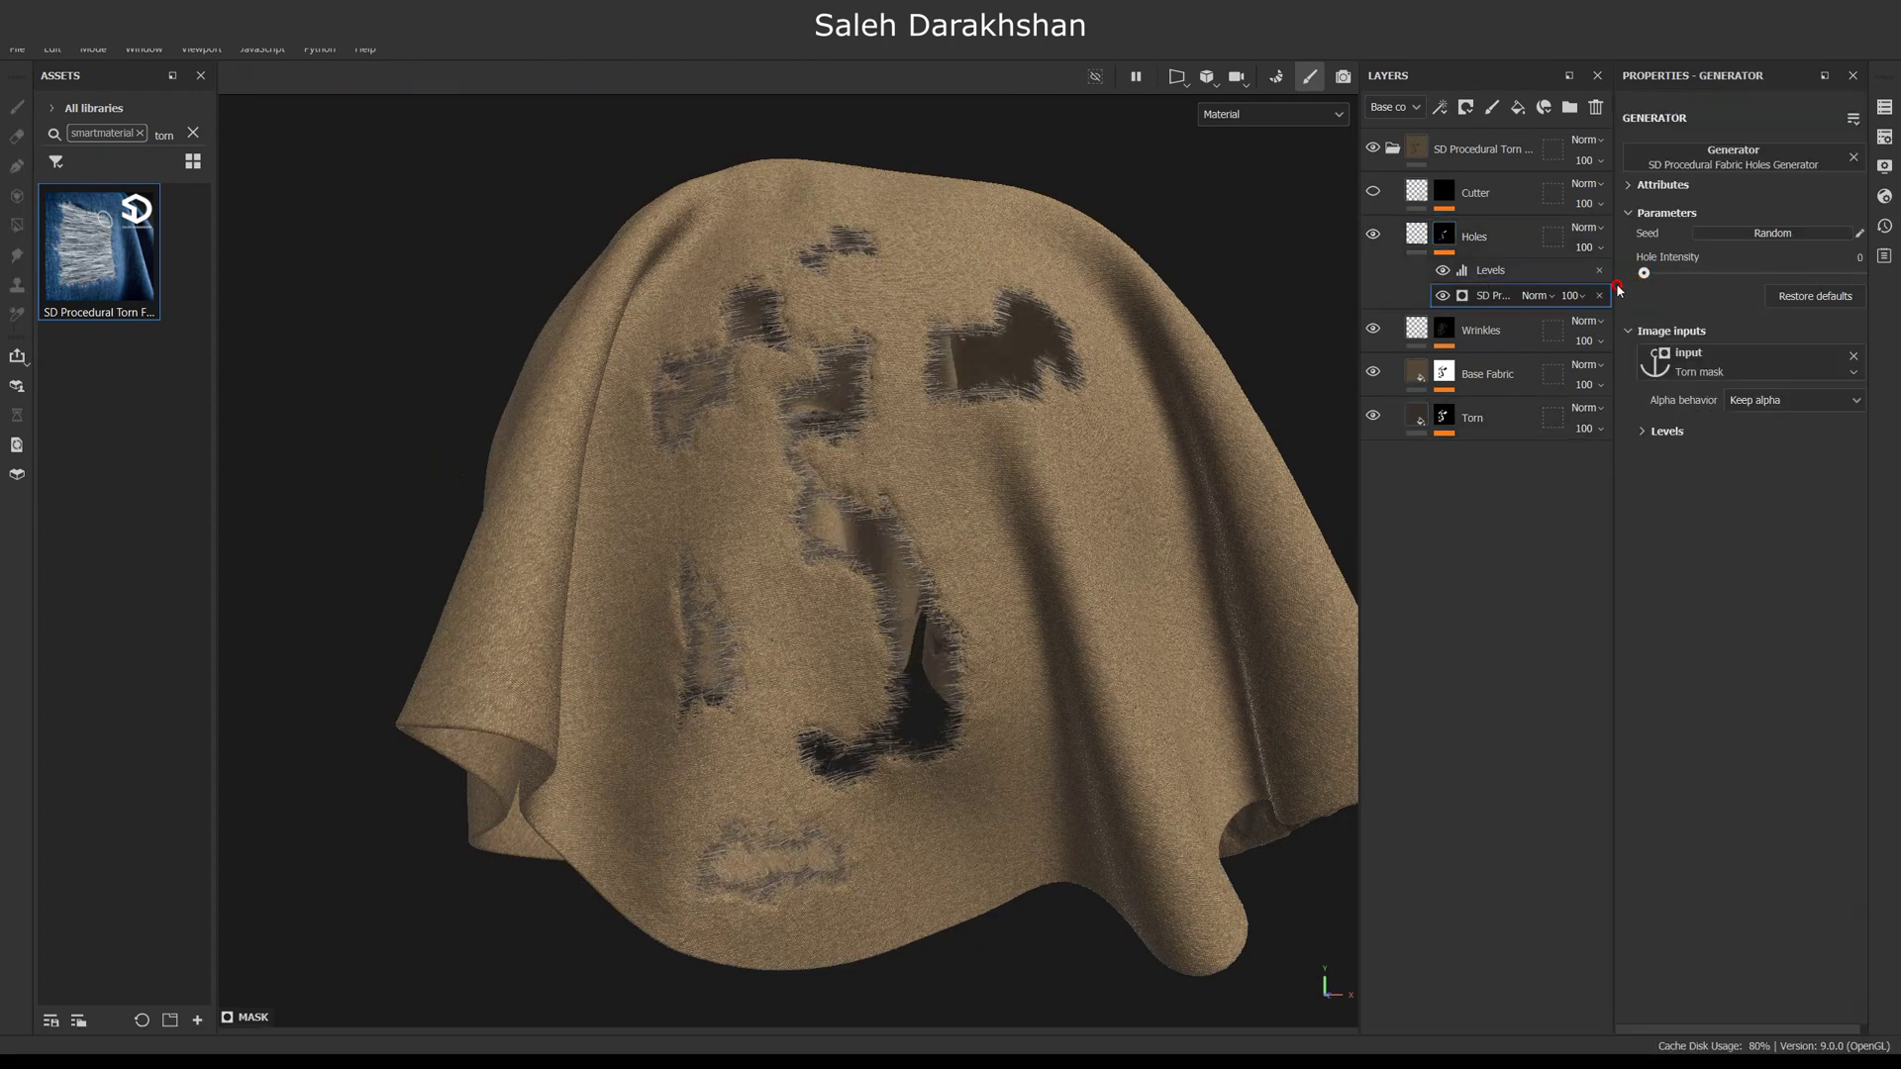
{"action": "scroll", "coordinate": [942, 649], "scroll_direction": "up", "scroll_amount": 5}
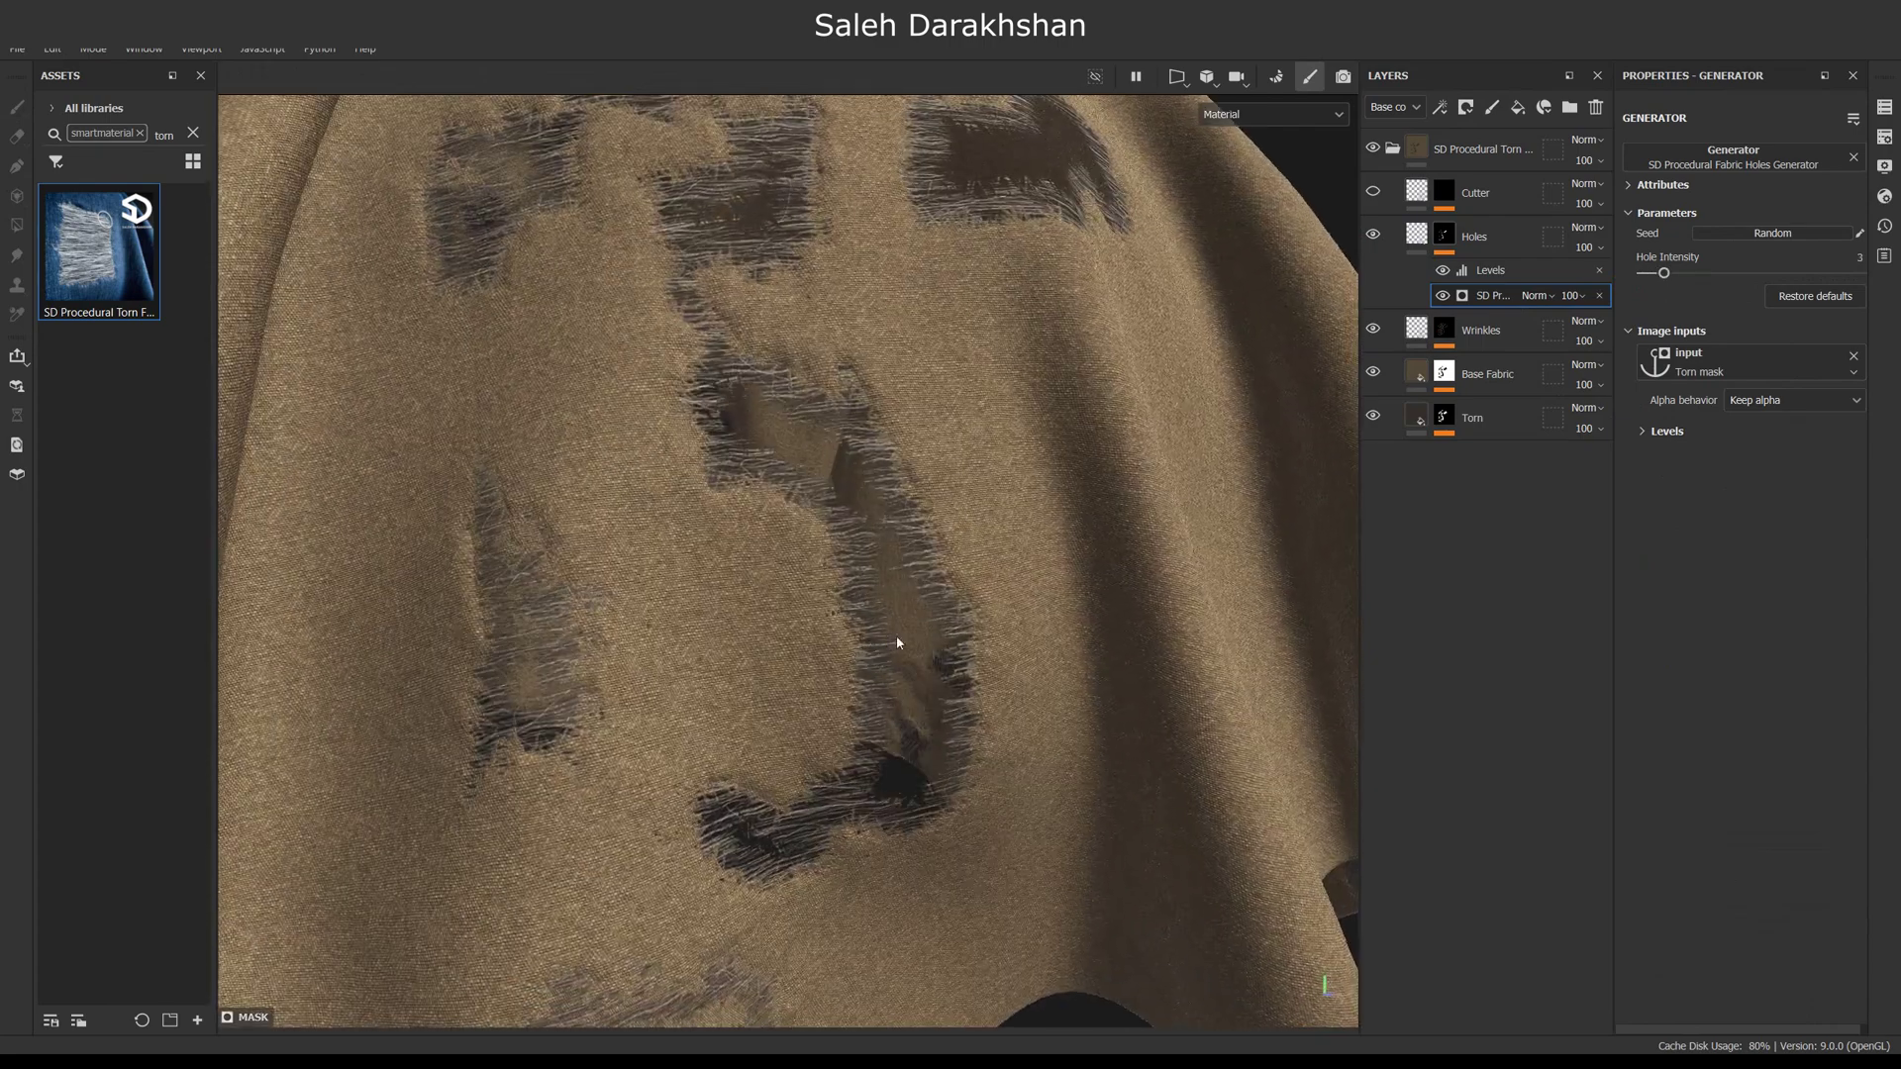
Change the Torn layer's Torn Color to the warmer brown 806D55.
{"action": "left_click", "coordinate": [1435, 404]}
{"action": "left_click", "coordinate": [1740, 689]}
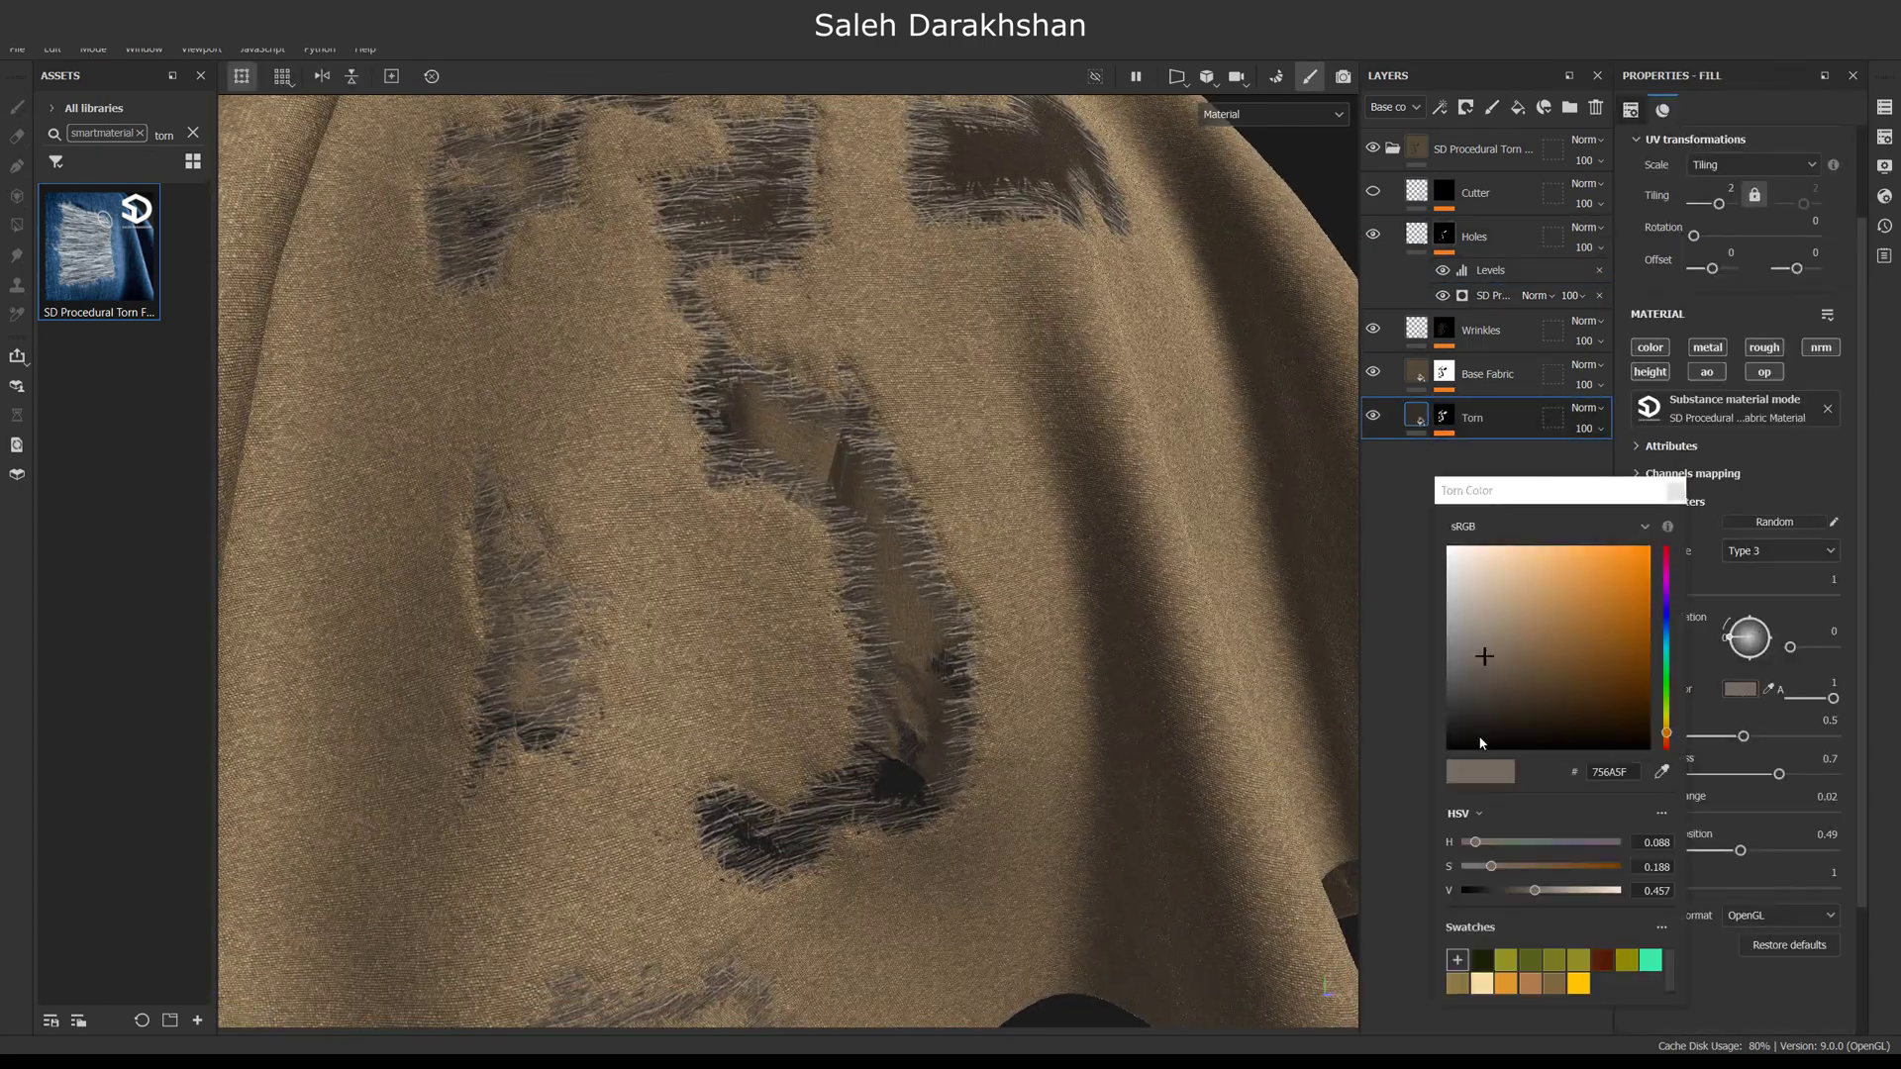
{"action": "mouse_move", "coordinate": [742, 616]}
{"action": "left_mouse_down", "text": "alt"}
{"action": "mouse_move", "coordinate": [819, 611]}
{"action": "mouse_move", "coordinate": [775, 616]}
{"action": "left_mouse_up", "text": "alt"}
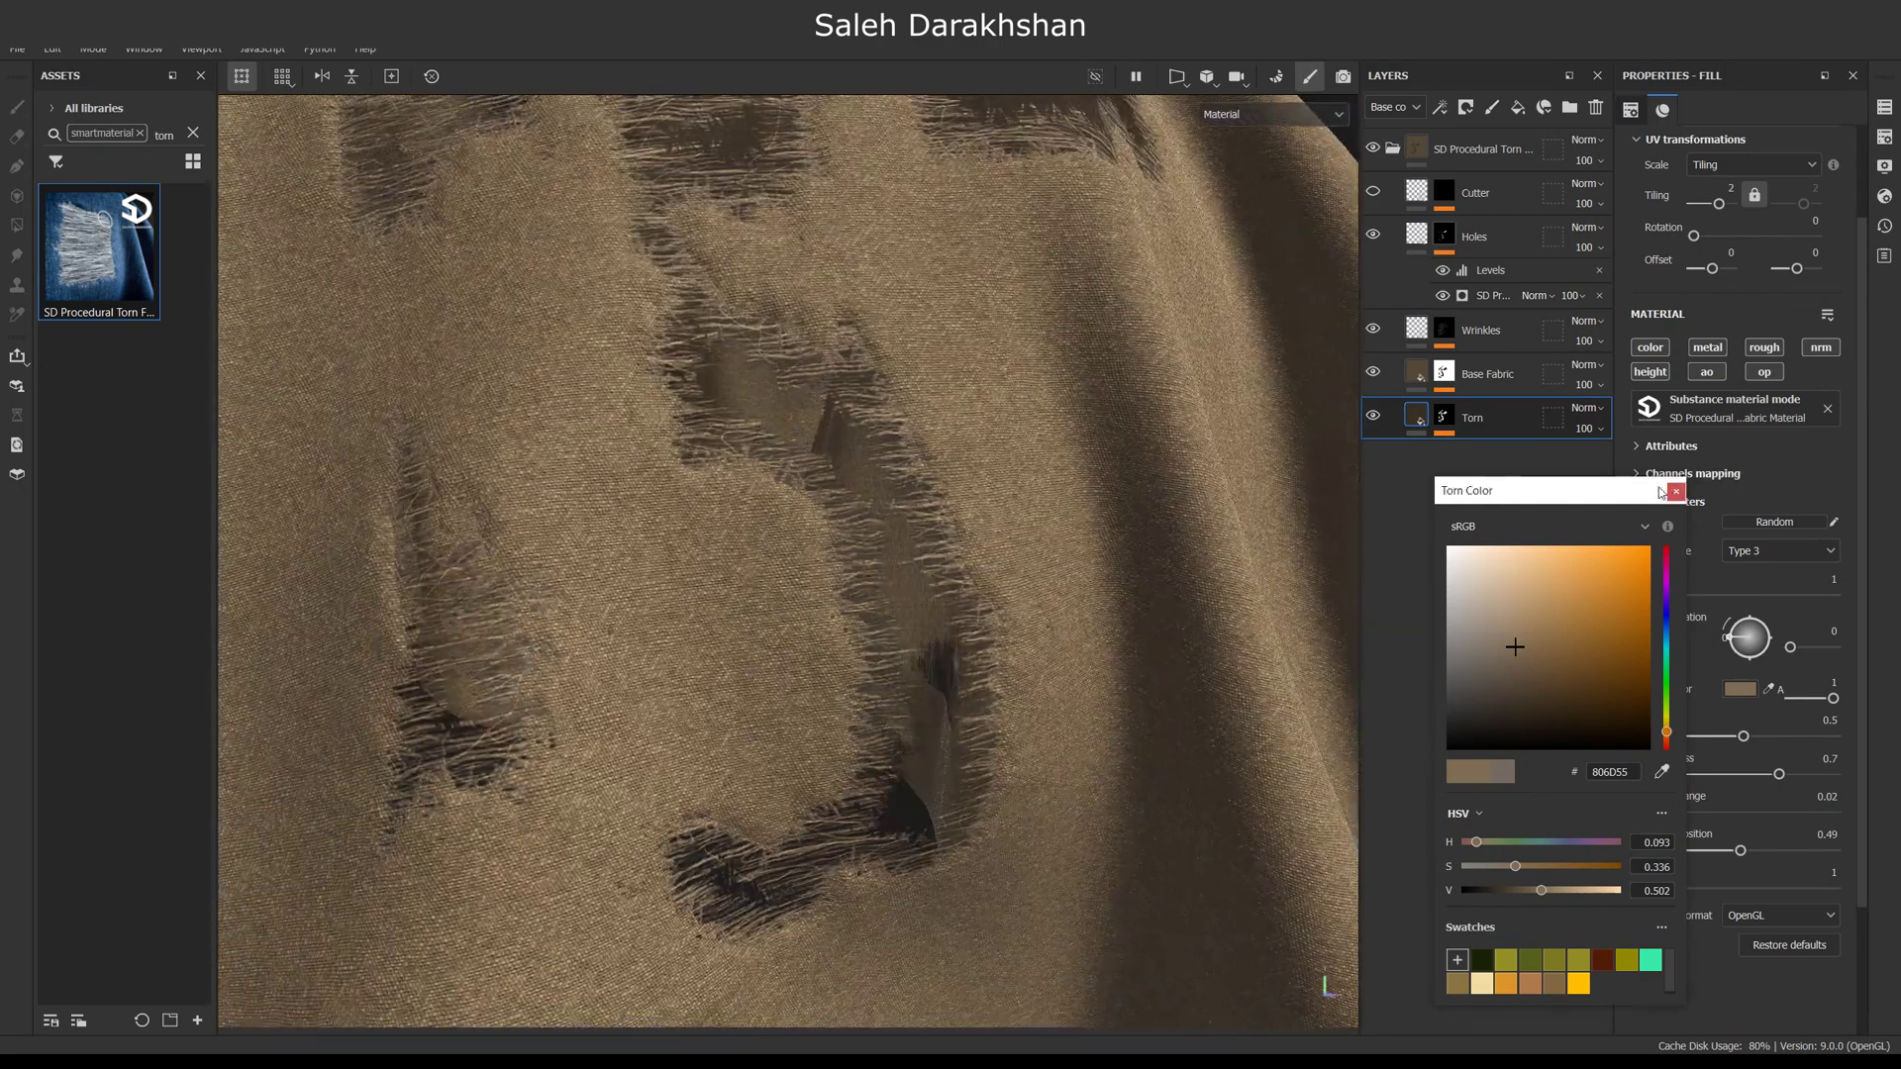
{"action": "left_click", "coordinate": [1671, 485]}
Readjust Hole Intensity in the Holes layer's generator and compare the cloth with the layer hidden and shown.
{"action": "left_click", "coordinate": [1495, 295]}
{"action": "left_click", "coordinate": [1644, 274]}
{"action": "mouse_move", "coordinate": [1642, 274]}
{"action": "left_mouse_down"}
{"action": "mouse_move", "coordinate": [1736, 278]}
{"action": "mouse_move", "coordinate": [1629, 280]}
{"action": "left_mouse_up"}
{"action": "left_click", "coordinate": [1376, 235]}
{"action": "left_click", "coordinate": [1376, 235]}
{"action": "scroll", "coordinate": [998, 442], "scroll_direction": "down", "scroll_amount": 3}
Switch the Torn layer's Torn Type to Type 2.
{"action": "left_click", "coordinate": [1463, 406]}
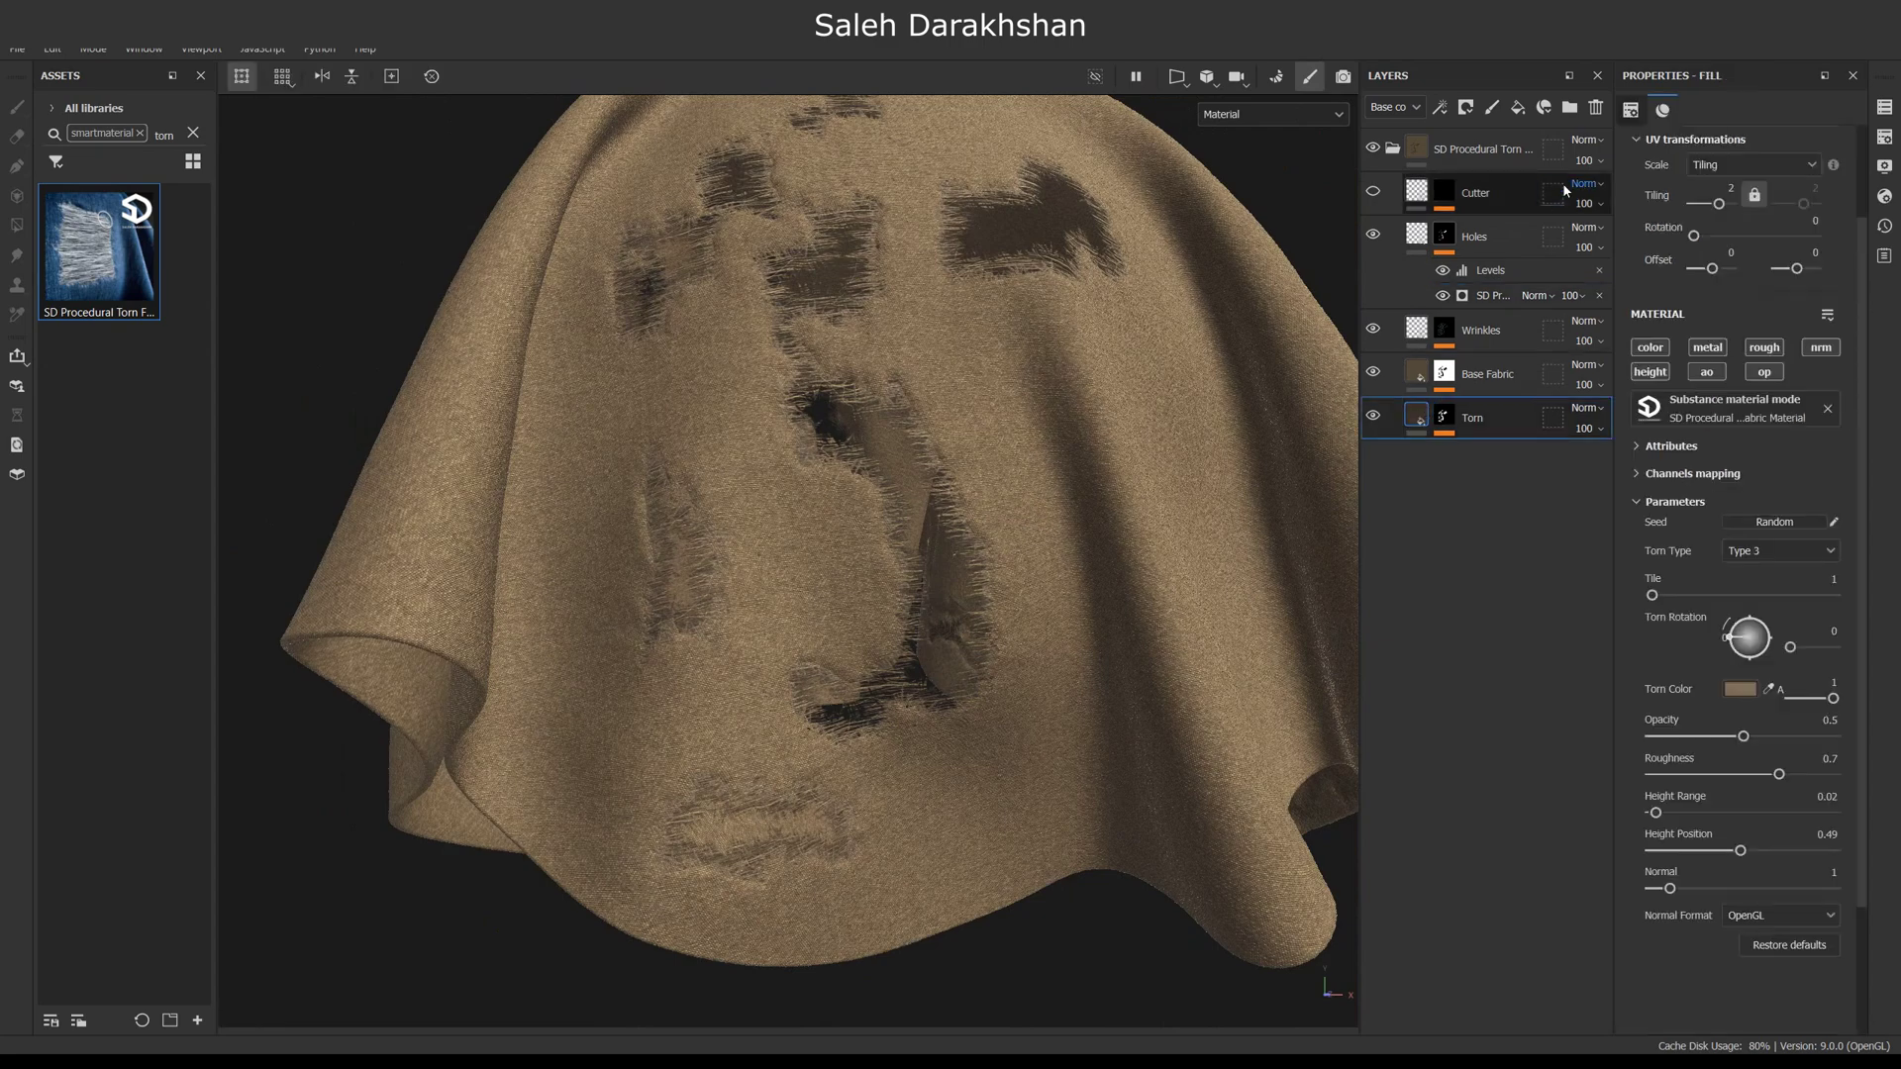
{"action": "left_click", "coordinate": [1742, 593]}
{"action": "scroll", "coordinate": [990, 594], "scroll_direction": "up", "scroll_amount": 5}
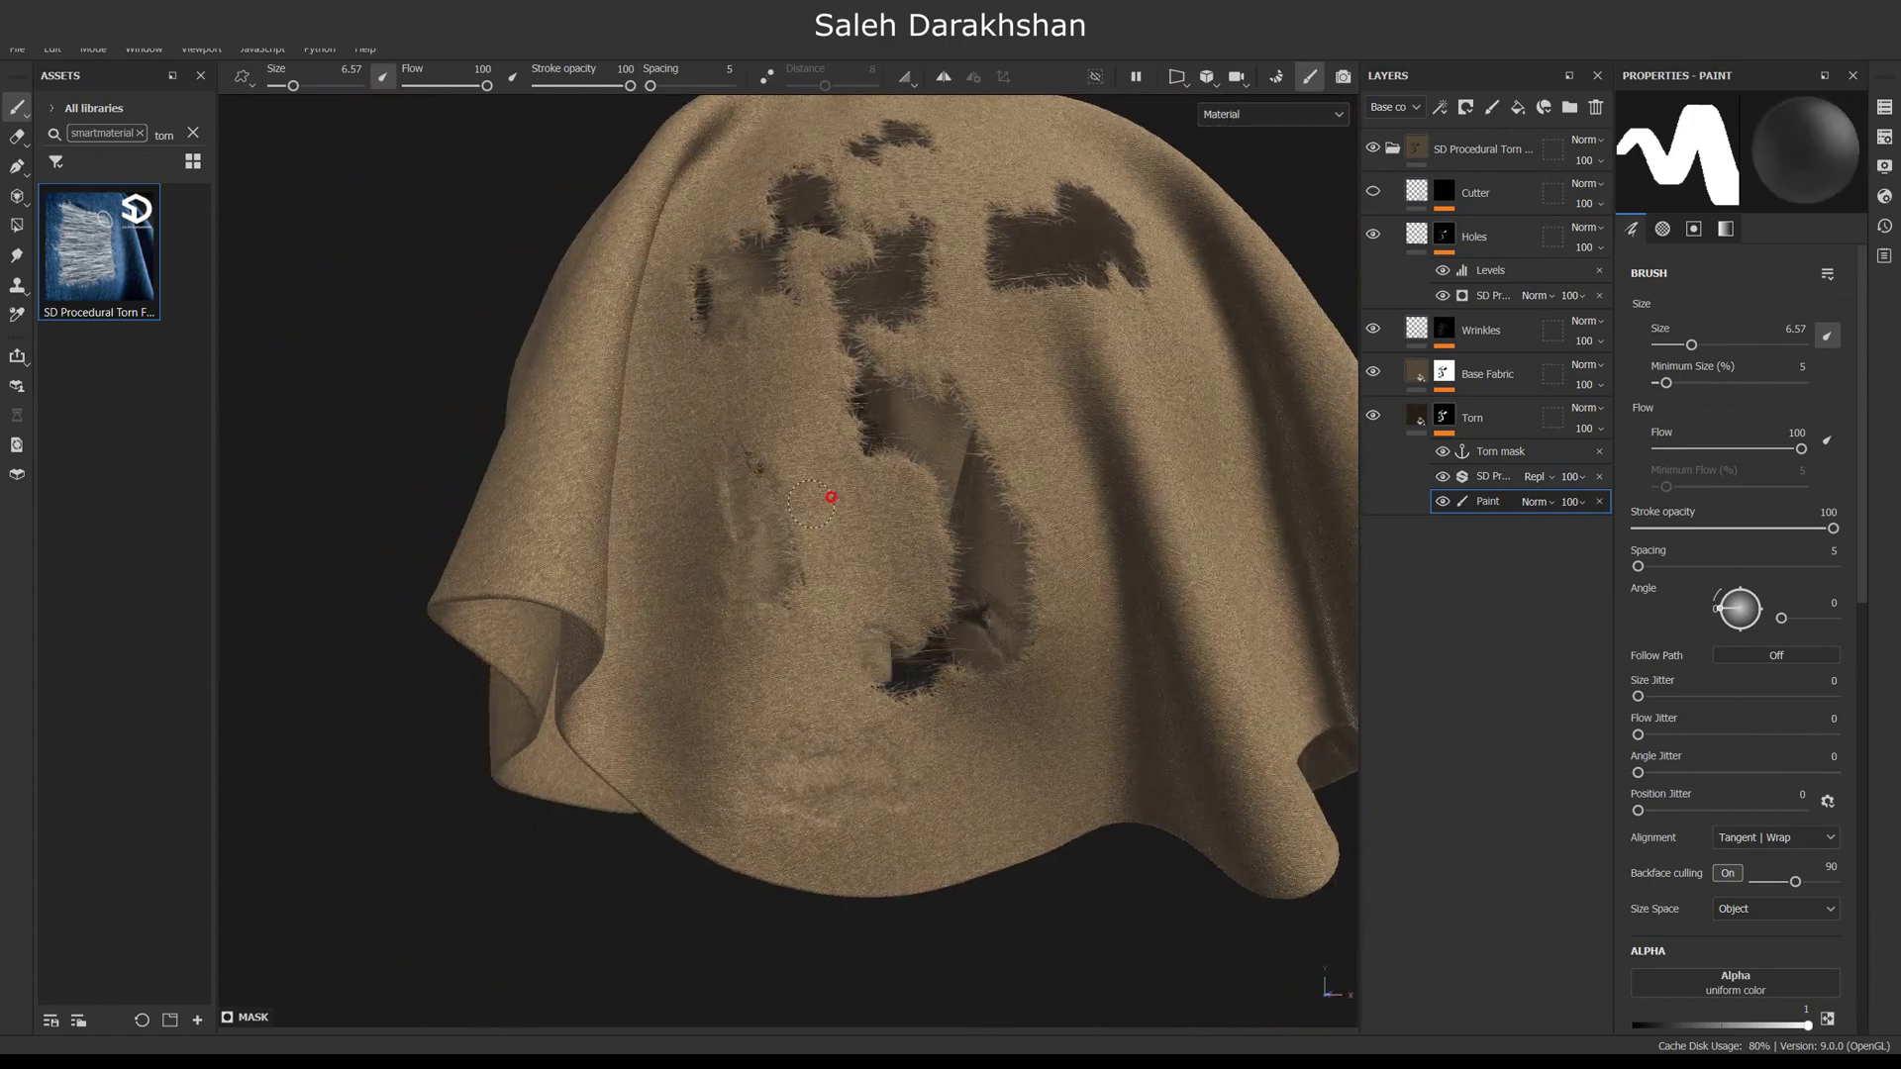
Reshape the central tear on the Torn layer's mask by erasing part of it and painting a wider opening.
{"action": "left_click", "coordinate": [850, 378]}
{"action": "scroll", "coordinate": [1005, 485], "scroll_direction": "up", "scroll_amount": 3}
{"action": "mouse_move", "coordinate": [936, 495]}
{"action": "left_mouse_down"}
{"action": "mouse_move", "coordinate": [1010, 526]}
{"action": "mouse_move", "coordinate": [917, 649]}
{"action": "mouse_move", "coordinate": [1010, 662]}
{"action": "left_mouse_up"}
{"action": "scroll", "coordinate": [1059, 665], "scroll_direction": "down", "scroll_amount": 4}
{"action": "left_click_drag", "start_coordinate": [967, 543], "coordinate": [1057, 577]}
{"action": "scroll", "coordinate": [1059, 498], "scroll_direction": "up", "scroll_amount": 2}
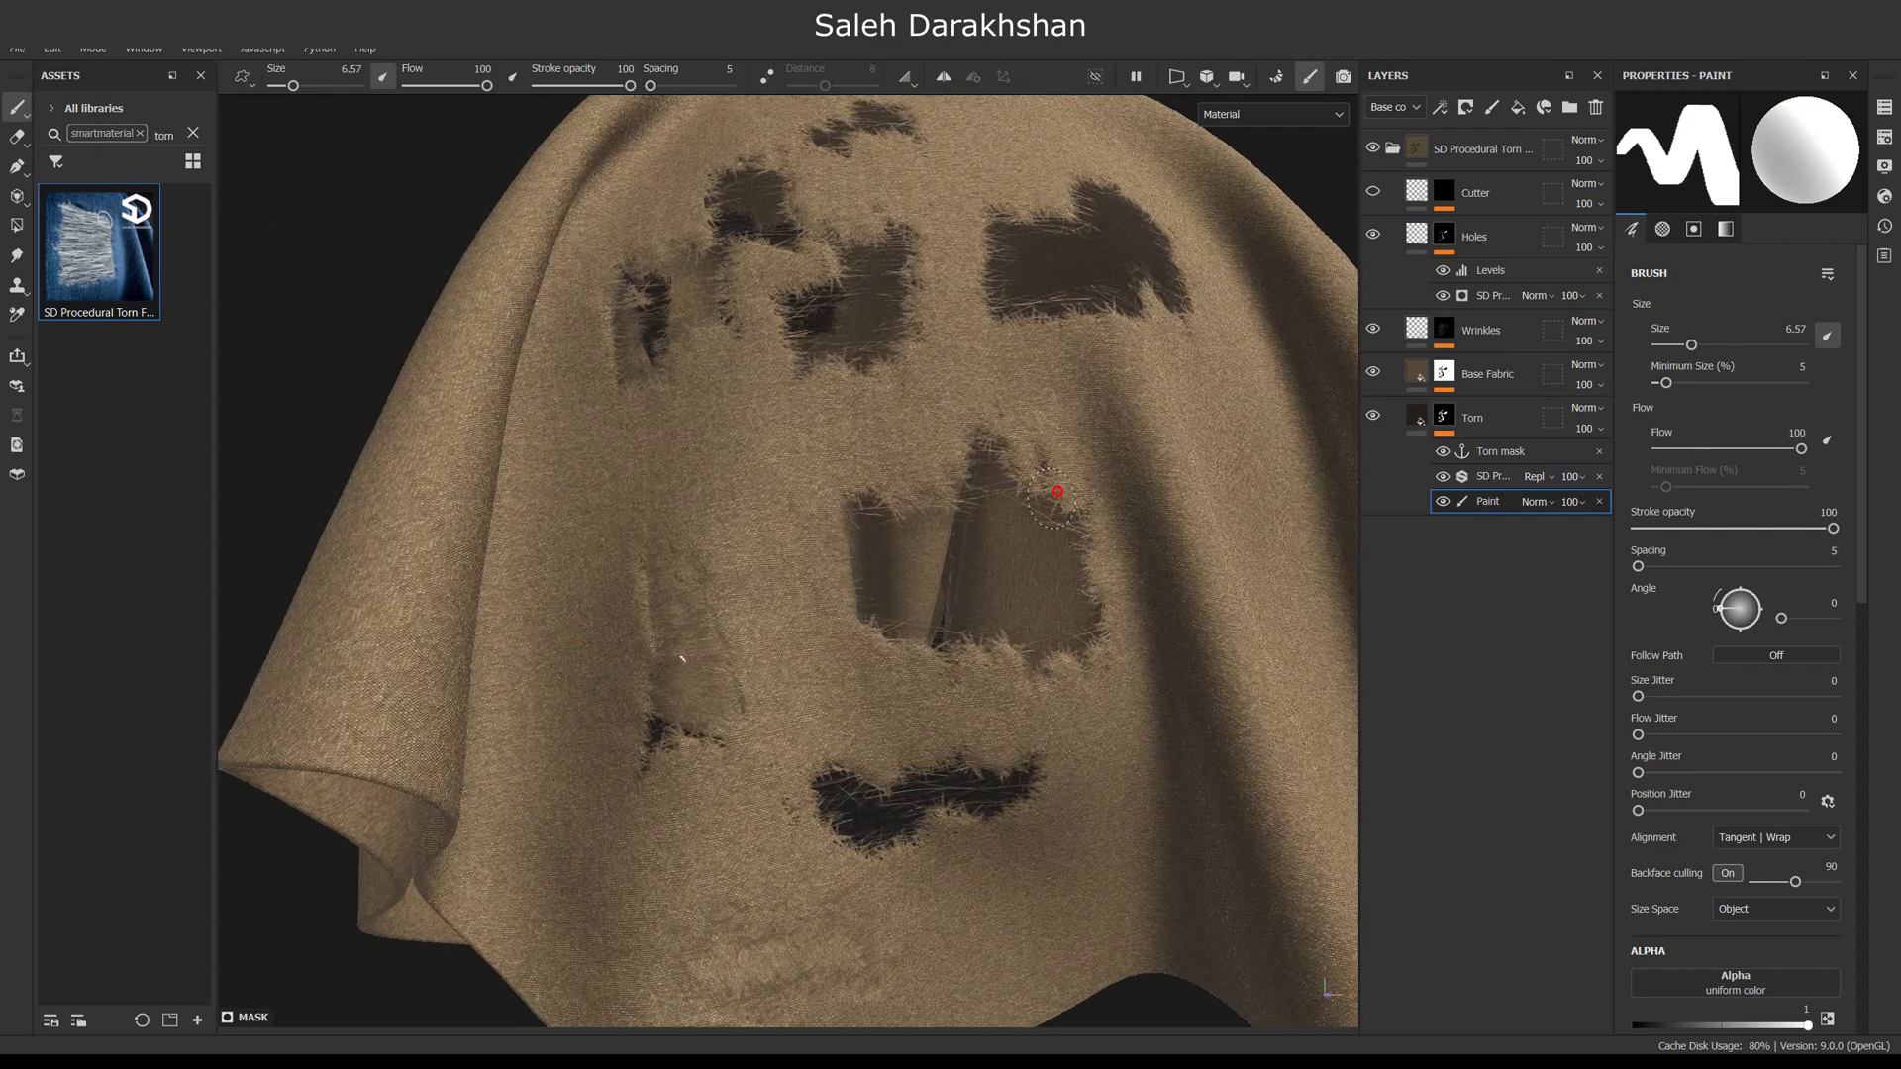
Paint a large tear near the top of the cloth on the Torn mask with the 6.57 brush.
{"action": "scroll", "coordinate": [1064, 530], "scroll_direction": "down", "scroll_amount": 3}
{"action": "left_click_drag", "start_coordinate": [1052, 797], "coordinate": [930, 891], "text": "alt"}
{"action": "scroll", "coordinate": [974, 378], "scroll_direction": "up", "scroll_amount": 2}
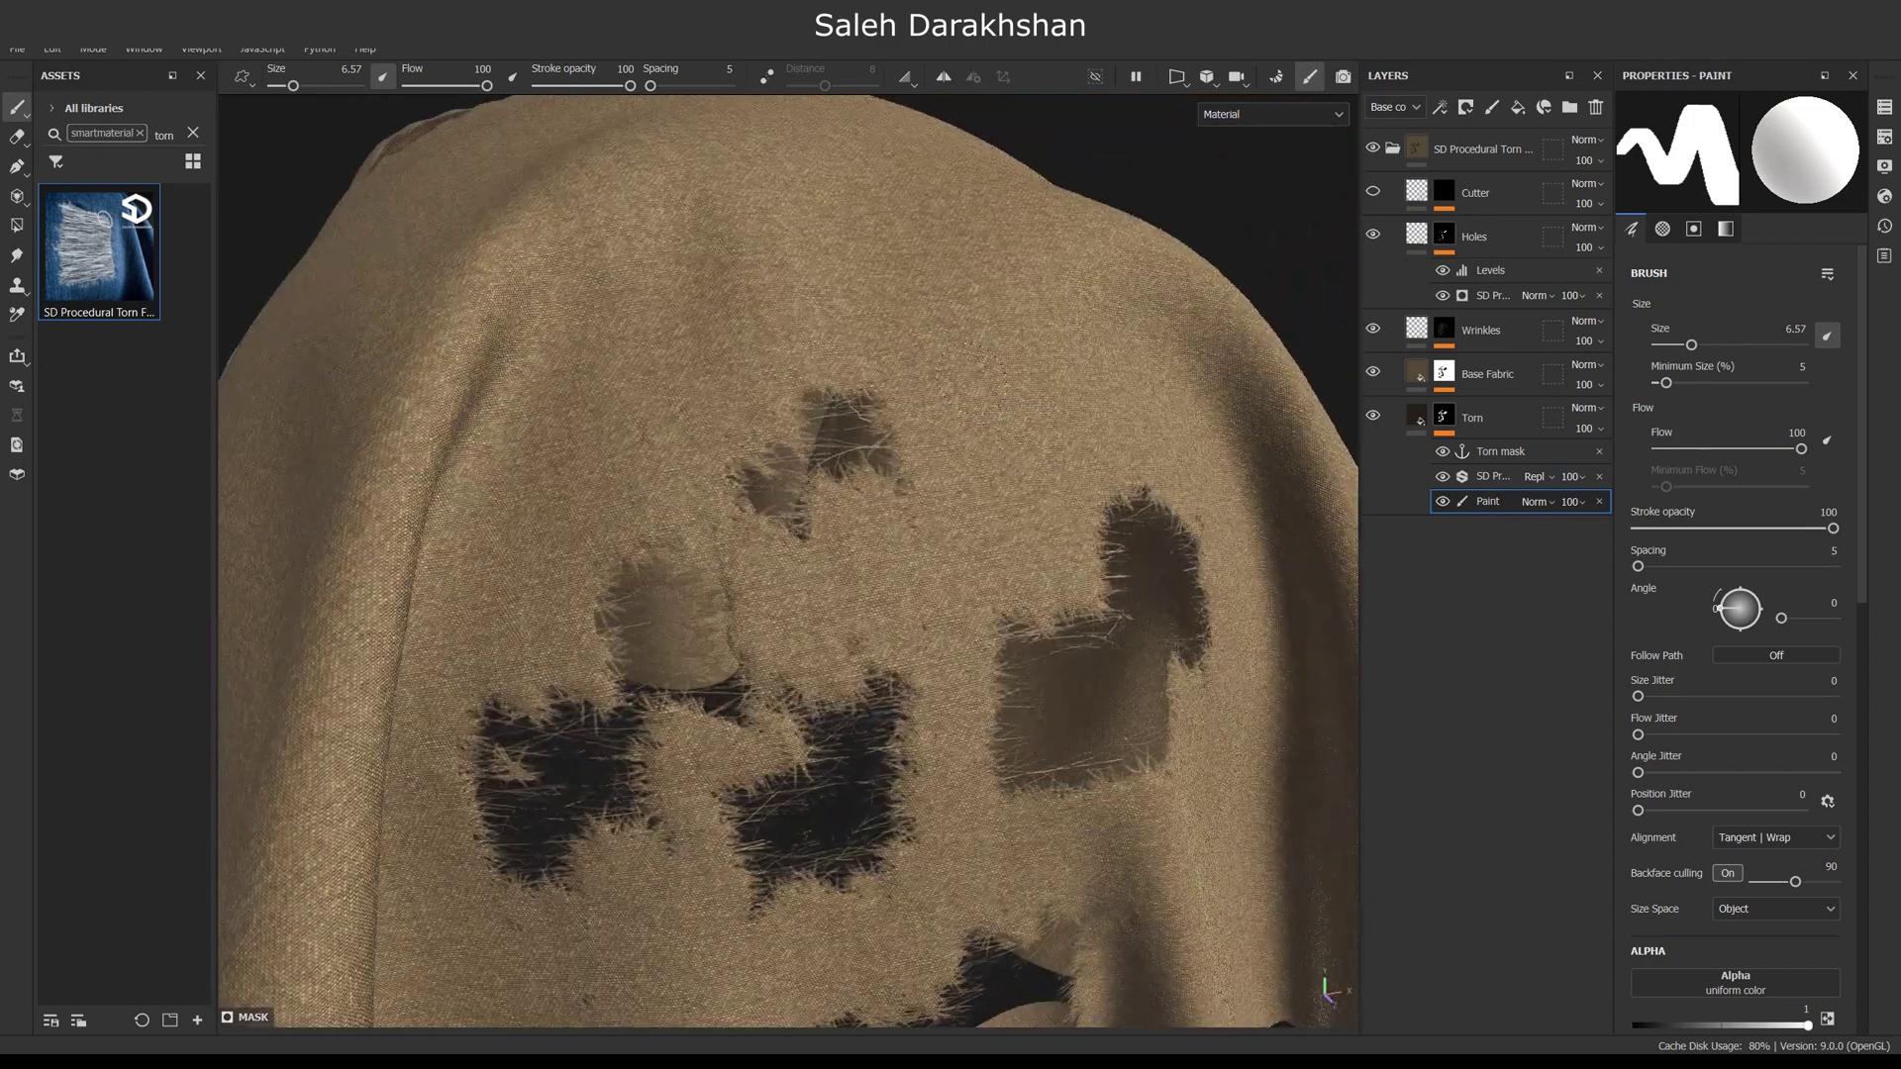
{"action": "scroll", "coordinate": [1095, 436], "scroll_direction": "down", "scroll_amount": 3}
{"action": "mouse_move", "coordinate": [1095, 437]}
{"action": "left_mouse_down"}
{"action": "mouse_move", "coordinate": [1019, 373]}
{"action": "mouse_move", "coordinate": [959, 501]}
{"action": "mouse_move", "coordinate": [1060, 614]}
{"action": "left_mouse_up"}
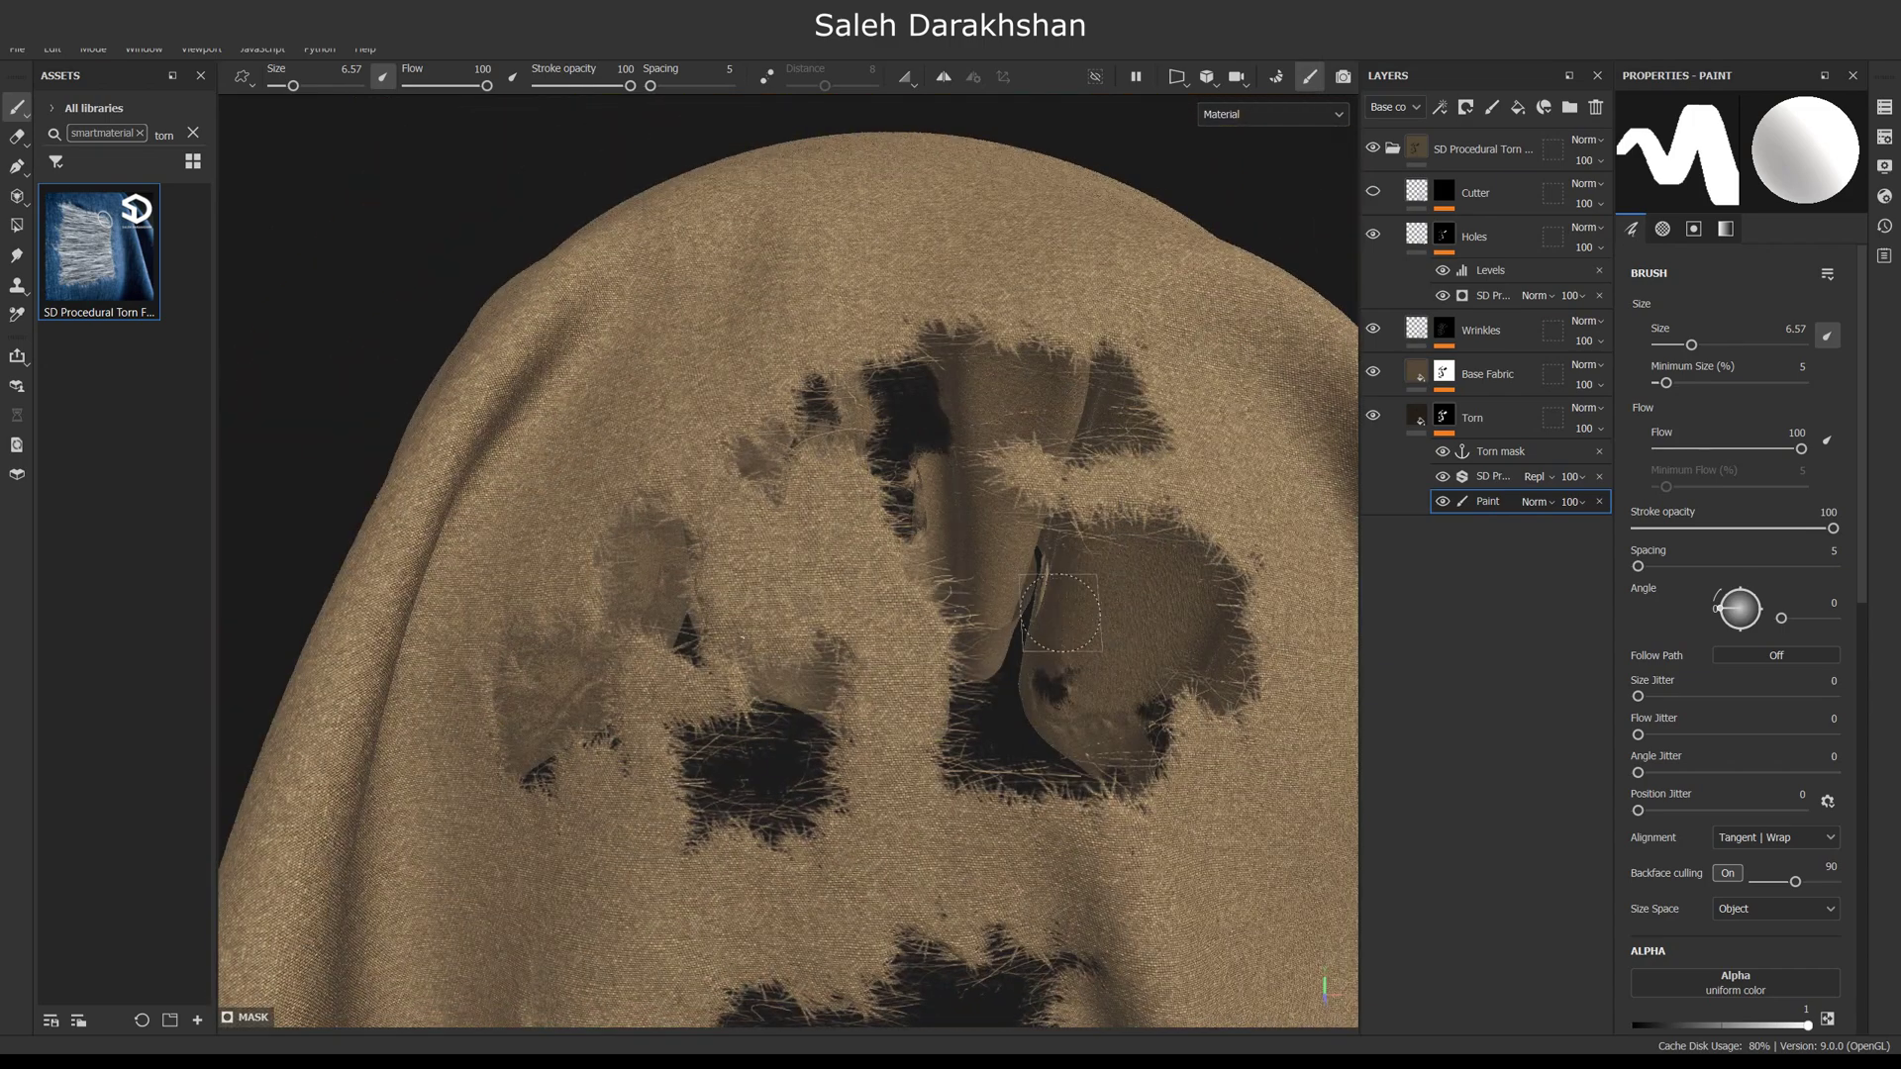
Erase most of the new upper tear, leaving a thin strip, and set the white brush size to 1.85.
{"action": "key", "text": "x"}
{"action": "left_click_drag", "start_coordinate": [1099, 488], "coordinate": [1005, 555]}
{"action": "mouse_move", "coordinate": [1005, 554]}
{"action": "right_mouse_down", "text": "ctrl"}
{"action": "mouse_move", "coordinate": [925, 554]}
{"action": "mouse_move", "coordinate": [1029, 555]}
{"action": "right_mouse_up", "text": "ctrl"}
{"action": "mouse_move", "coordinate": [821, 426]}
{"action": "left_mouse_down"}
{"action": "mouse_move", "coordinate": [942, 373]}
{"action": "mouse_move", "coordinate": [1157, 396]}
{"action": "mouse_move", "coordinate": [1184, 439]}
{"action": "left_mouse_up"}
{"action": "key", "text": "x"}
{"action": "right_click_drag", "start_coordinate": [941, 429], "coordinate": [865, 429], "text": "ctrl"}
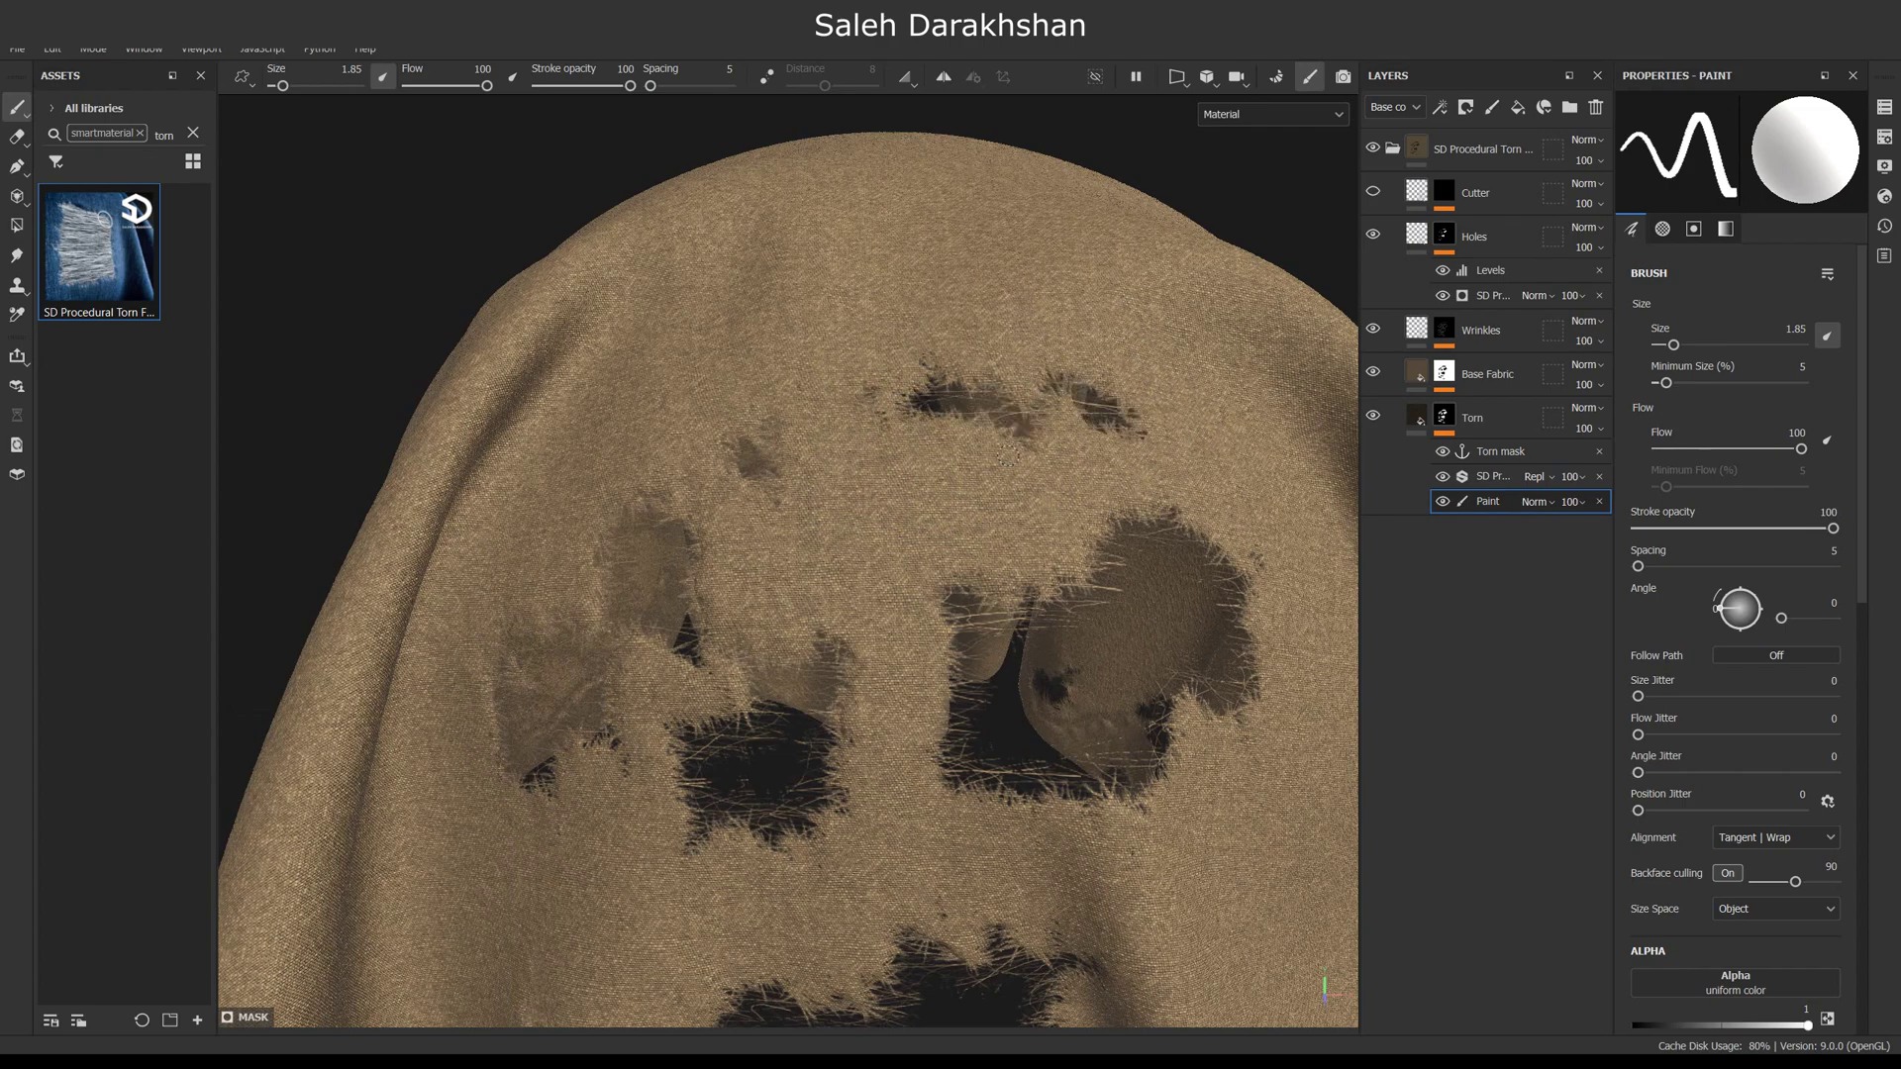
{"action": "scroll", "coordinate": [951, 486], "scroll_direction": "down", "scroll_amount": 3}
{"action": "left_click_drag", "start_coordinate": [950, 486], "coordinate": [975, 435], "text": "alt"}
{"action": "scroll", "coordinate": [975, 454], "scroll_direction": "down", "scroll_amount": 3}
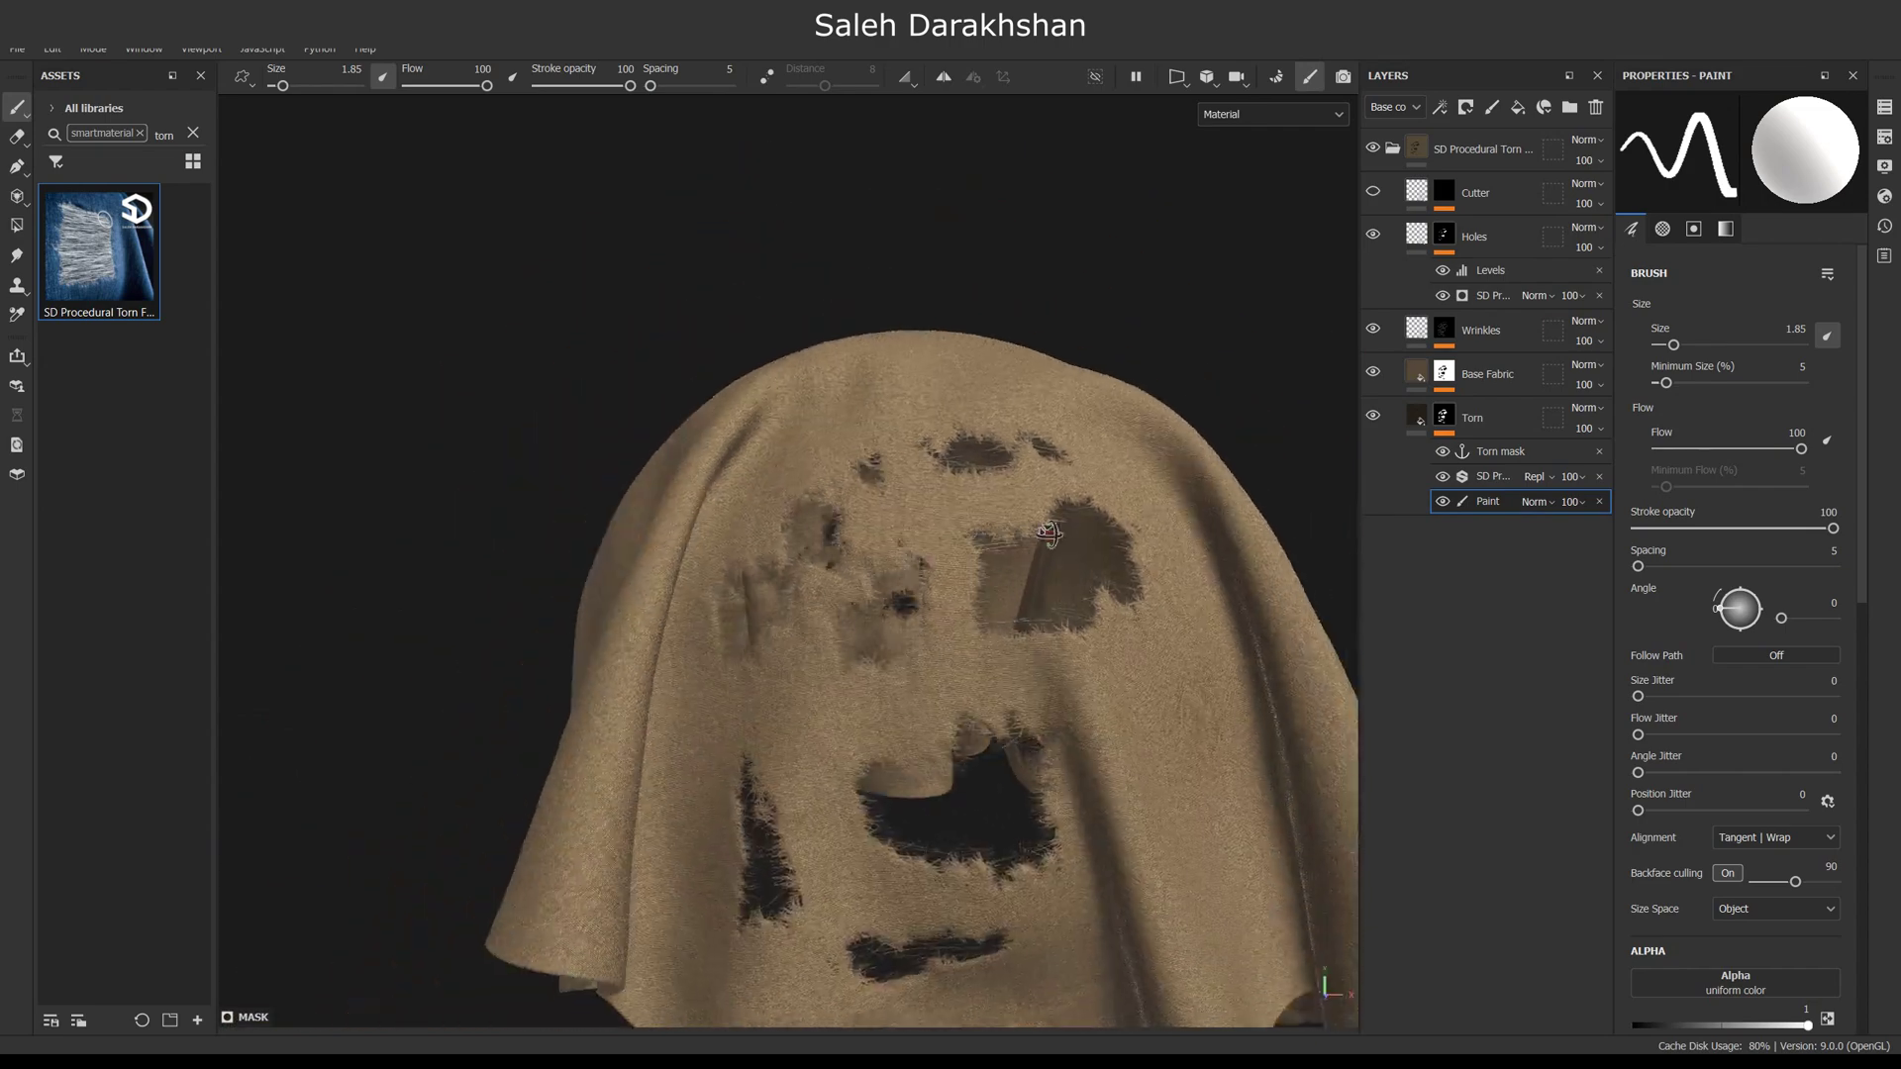
Turn on Fabric Threading in the Torn mask filter, raise Thread Tiling to examine the web, and turn it off.
{"action": "left_click", "coordinate": [1790, 323]}
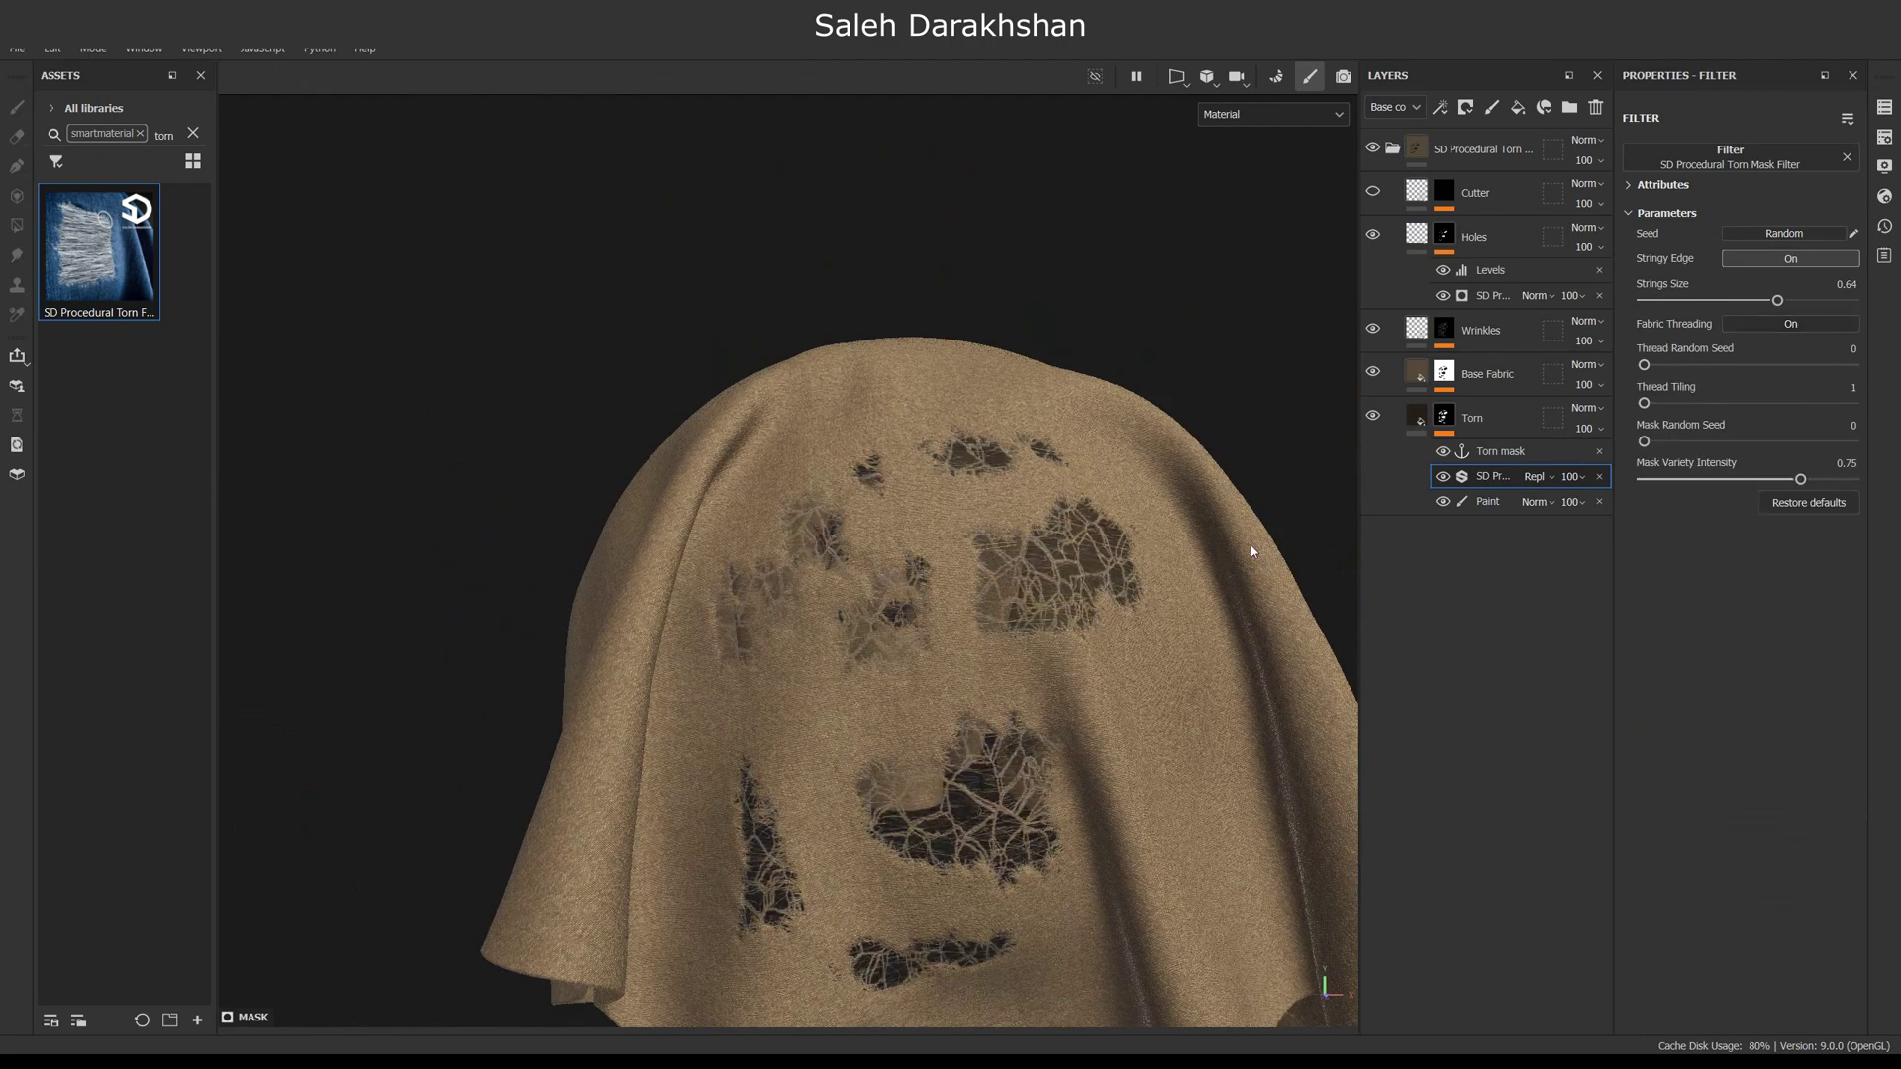
{"action": "scroll", "coordinate": [1060, 628], "scroll_direction": "up", "scroll_amount": 3}
{"action": "left_click_drag", "start_coordinate": [1067, 654], "coordinate": [984, 658], "text": "alt"}
{"action": "left_click_drag", "start_coordinate": [1644, 403], "coordinate": [1663, 403]}
{"action": "scroll", "coordinate": [980, 657], "scroll_direction": "down", "scroll_amount": 3}
{"action": "left_click_drag", "start_coordinate": [980, 657], "coordinate": [891, 681], "text": "alt"}
{"action": "left_click", "coordinate": [1790, 324]}
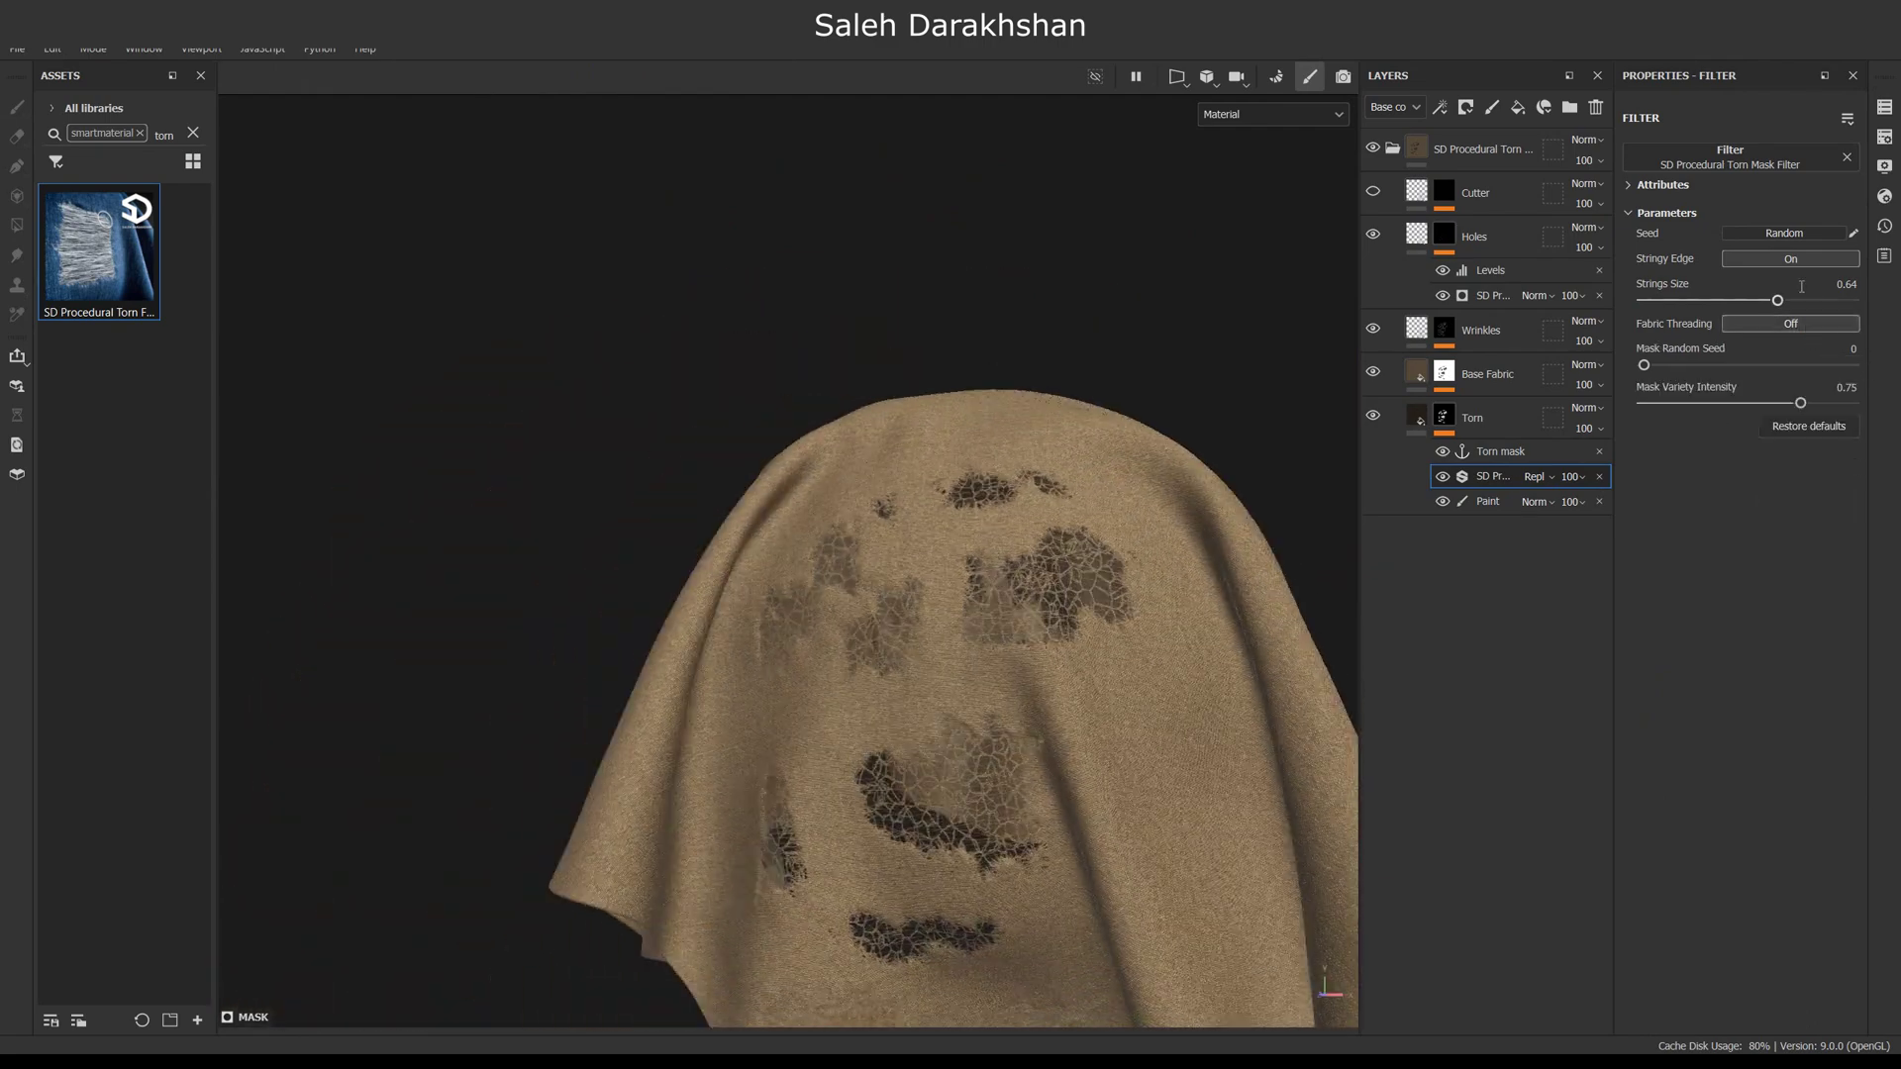
Turn off Stringy Edge and erase the inner part of the upper-right tear on the Torn mask with a 6.55 brush.
{"action": "left_click", "coordinate": [1804, 257]}
{"action": "left_click", "coordinate": [1488, 501]}
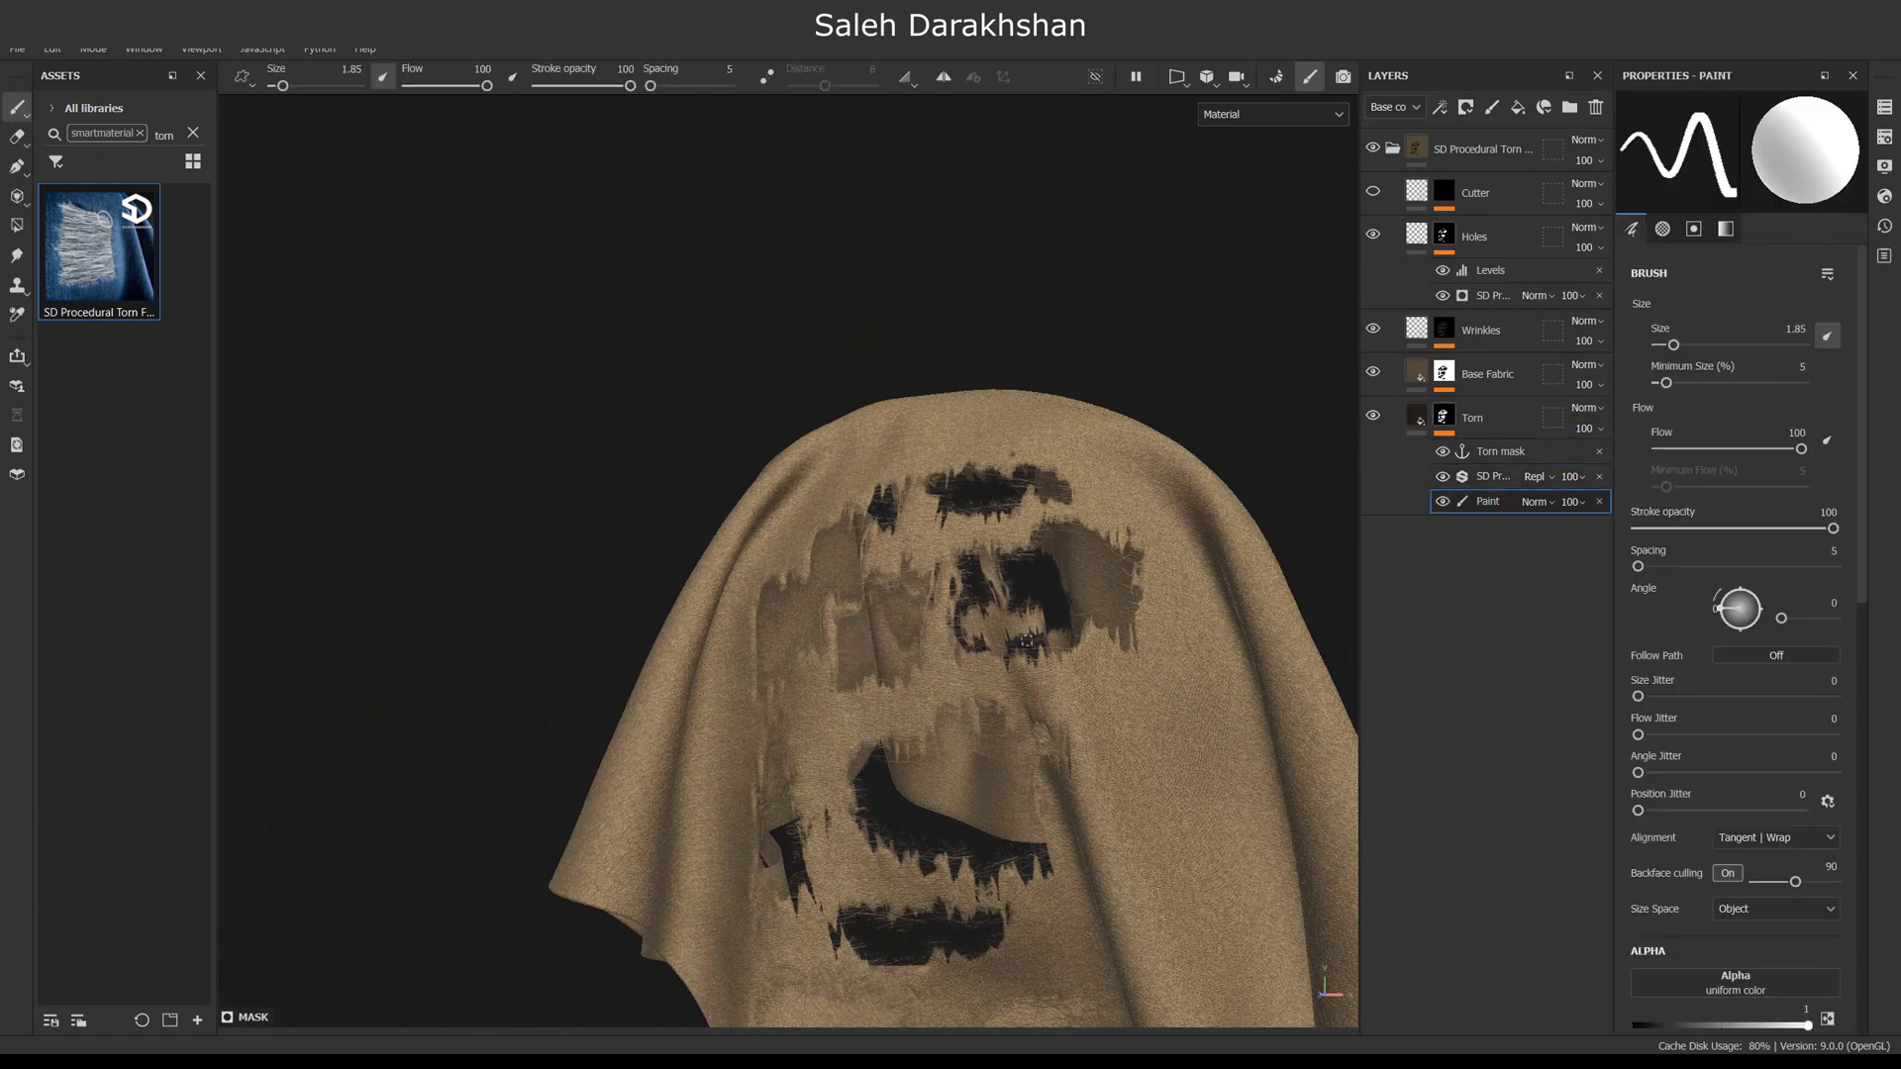
{"action": "mouse_move", "coordinate": [959, 628]}
{"action": "left_mouse_down"}
{"action": "mouse_move", "coordinate": [1019, 552]}
{"action": "mouse_move", "coordinate": [1086, 621]}
{"action": "left_mouse_up"}
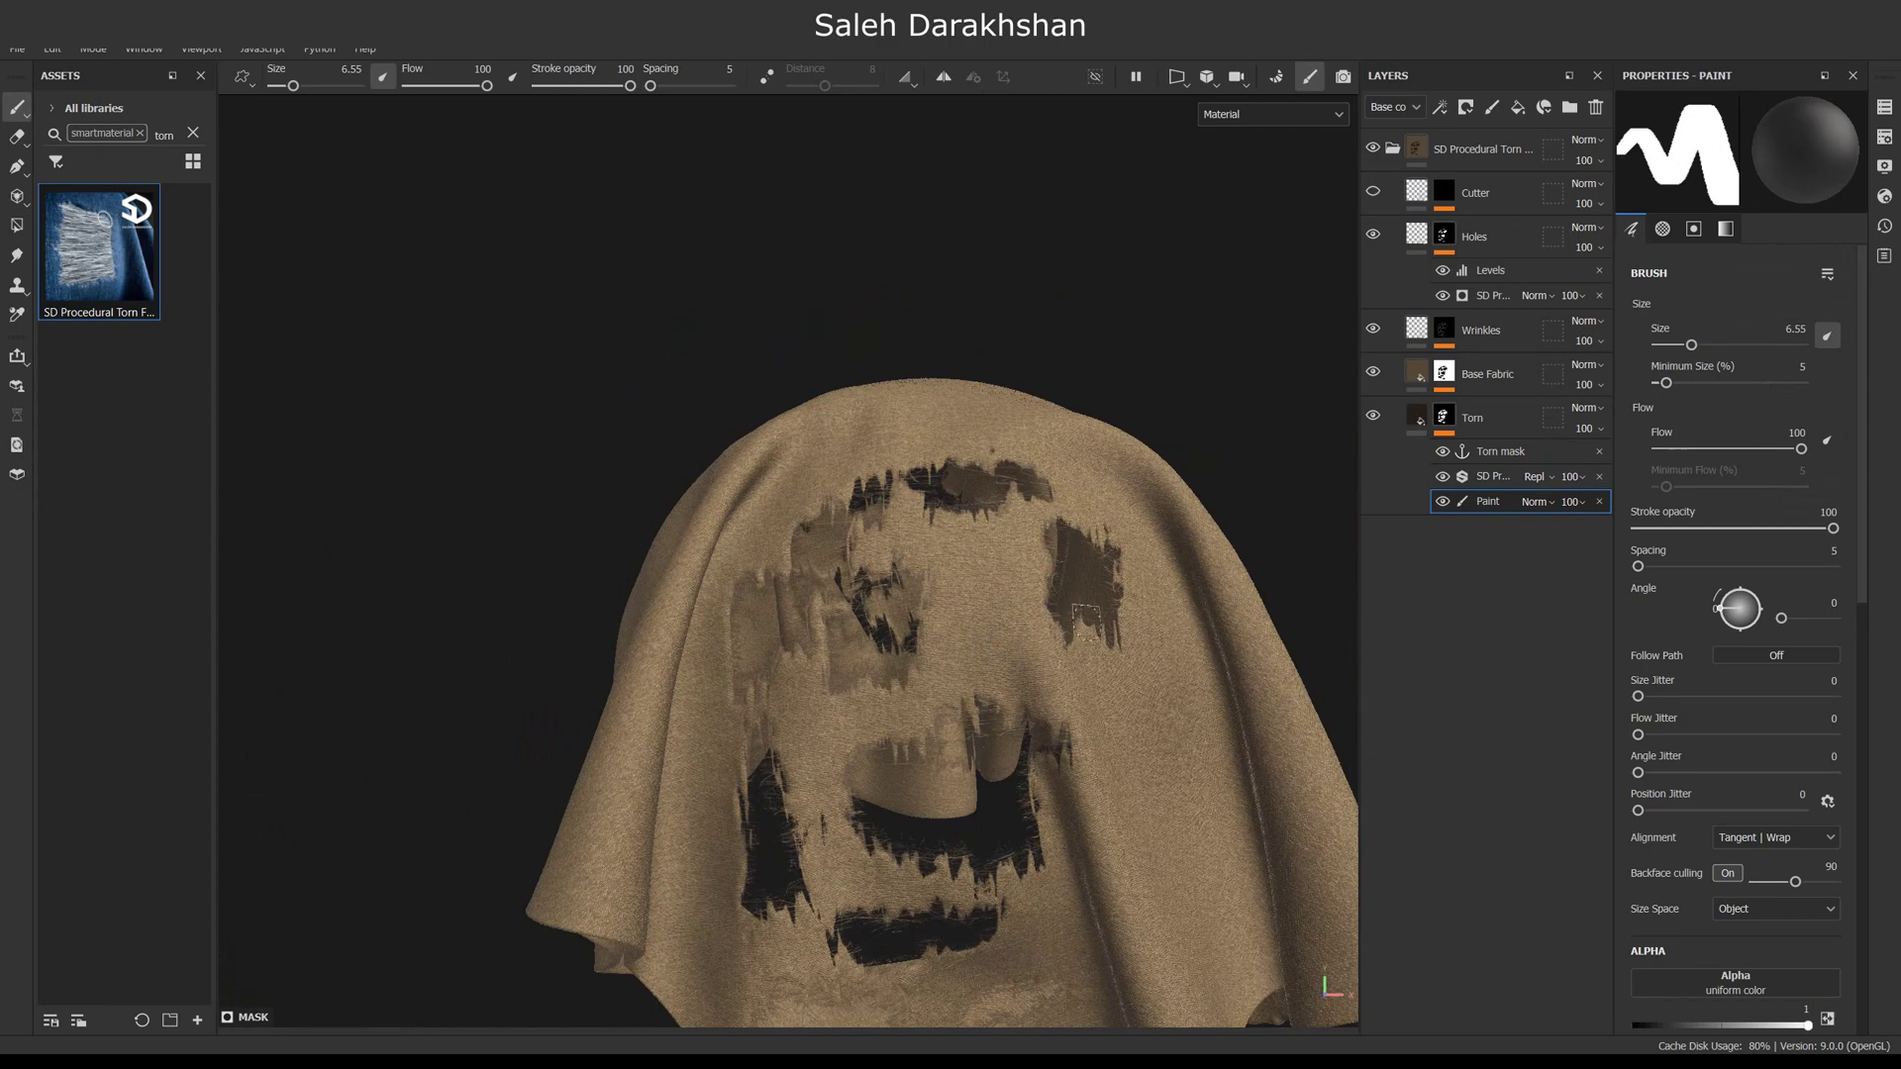
{"action": "scroll", "coordinate": [1086, 620], "scroll_direction": "up", "scroll_amount": 2}
Turn Stringy Edge back on in the Torn mask filter and inspect the frayed edges.
{"action": "left_click", "coordinate": [1493, 476]}
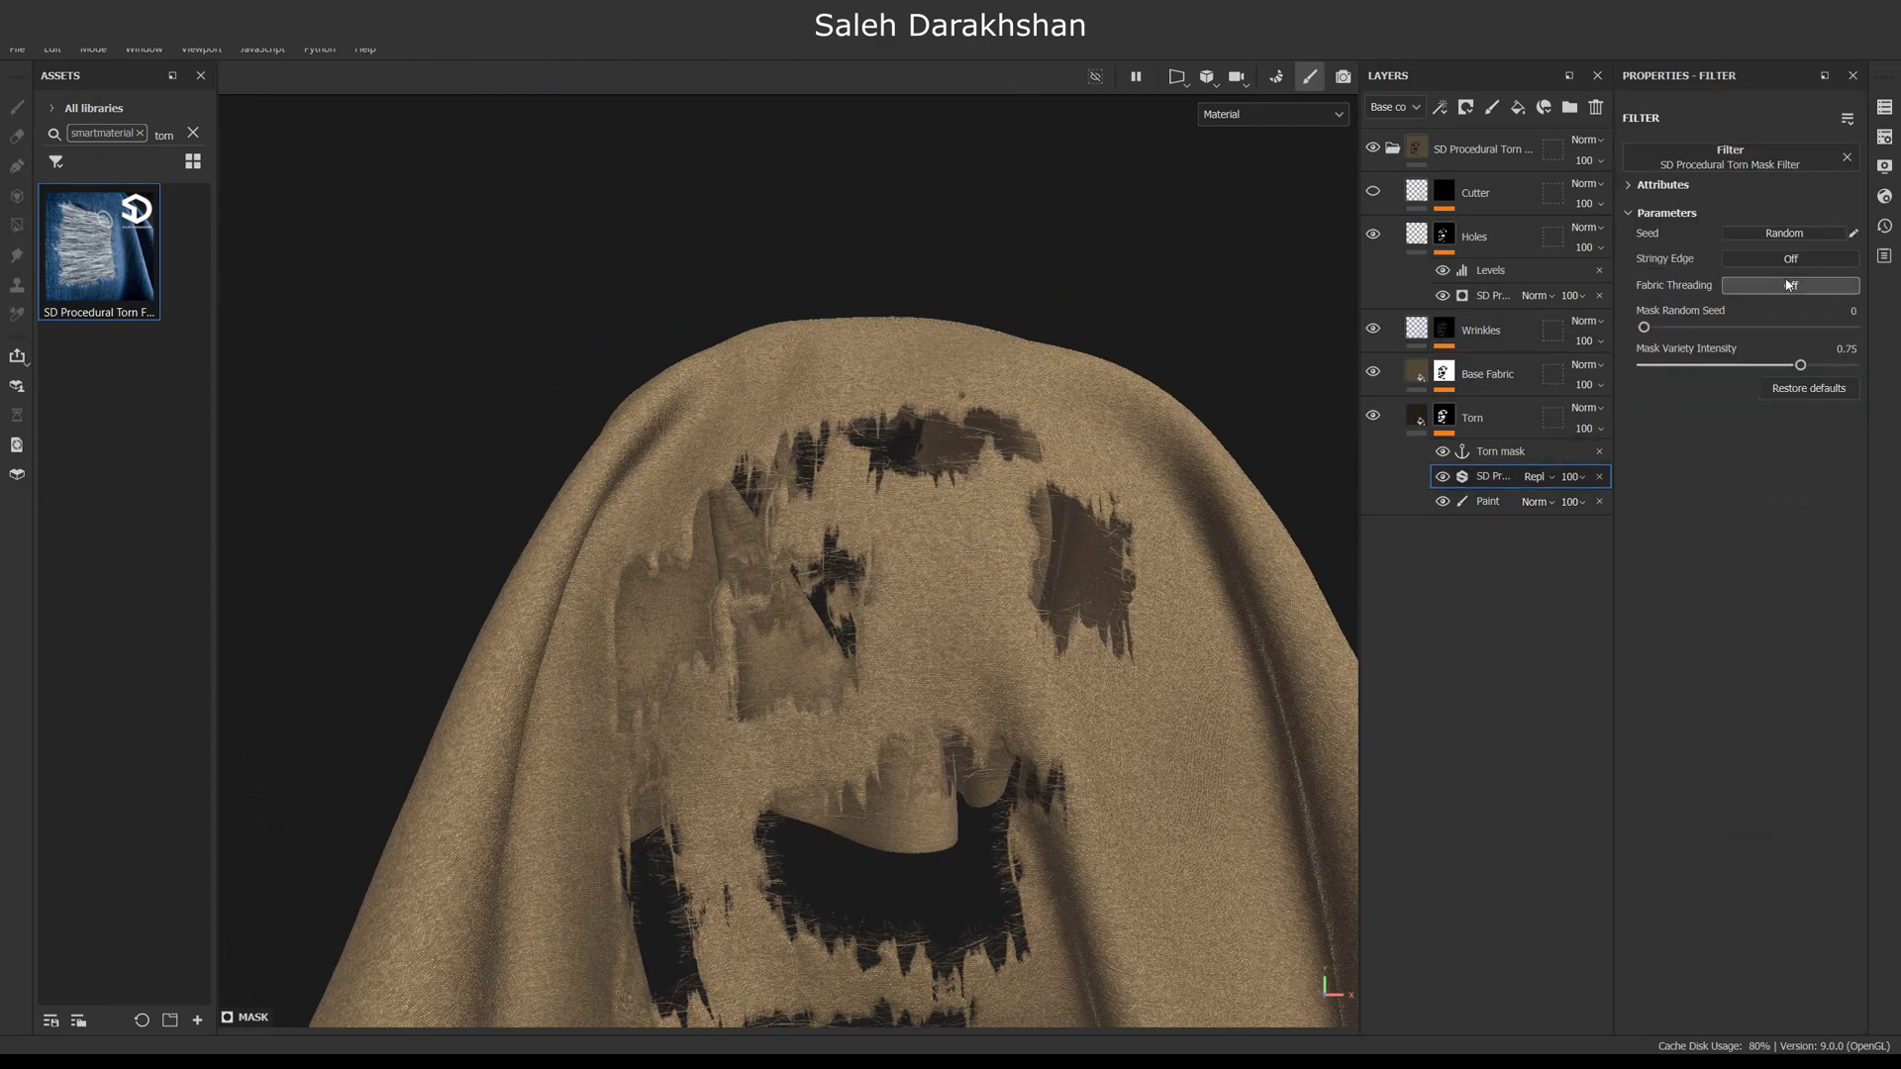
{"action": "left_click", "coordinate": [1790, 259]}
{"action": "scroll", "coordinate": [1010, 552], "scroll_direction": "down", "scroll_amount": 3}
{"action": "scroll", "coordinate": [956, 663], "scroll_direction": "up", "scroll_amount": 4}
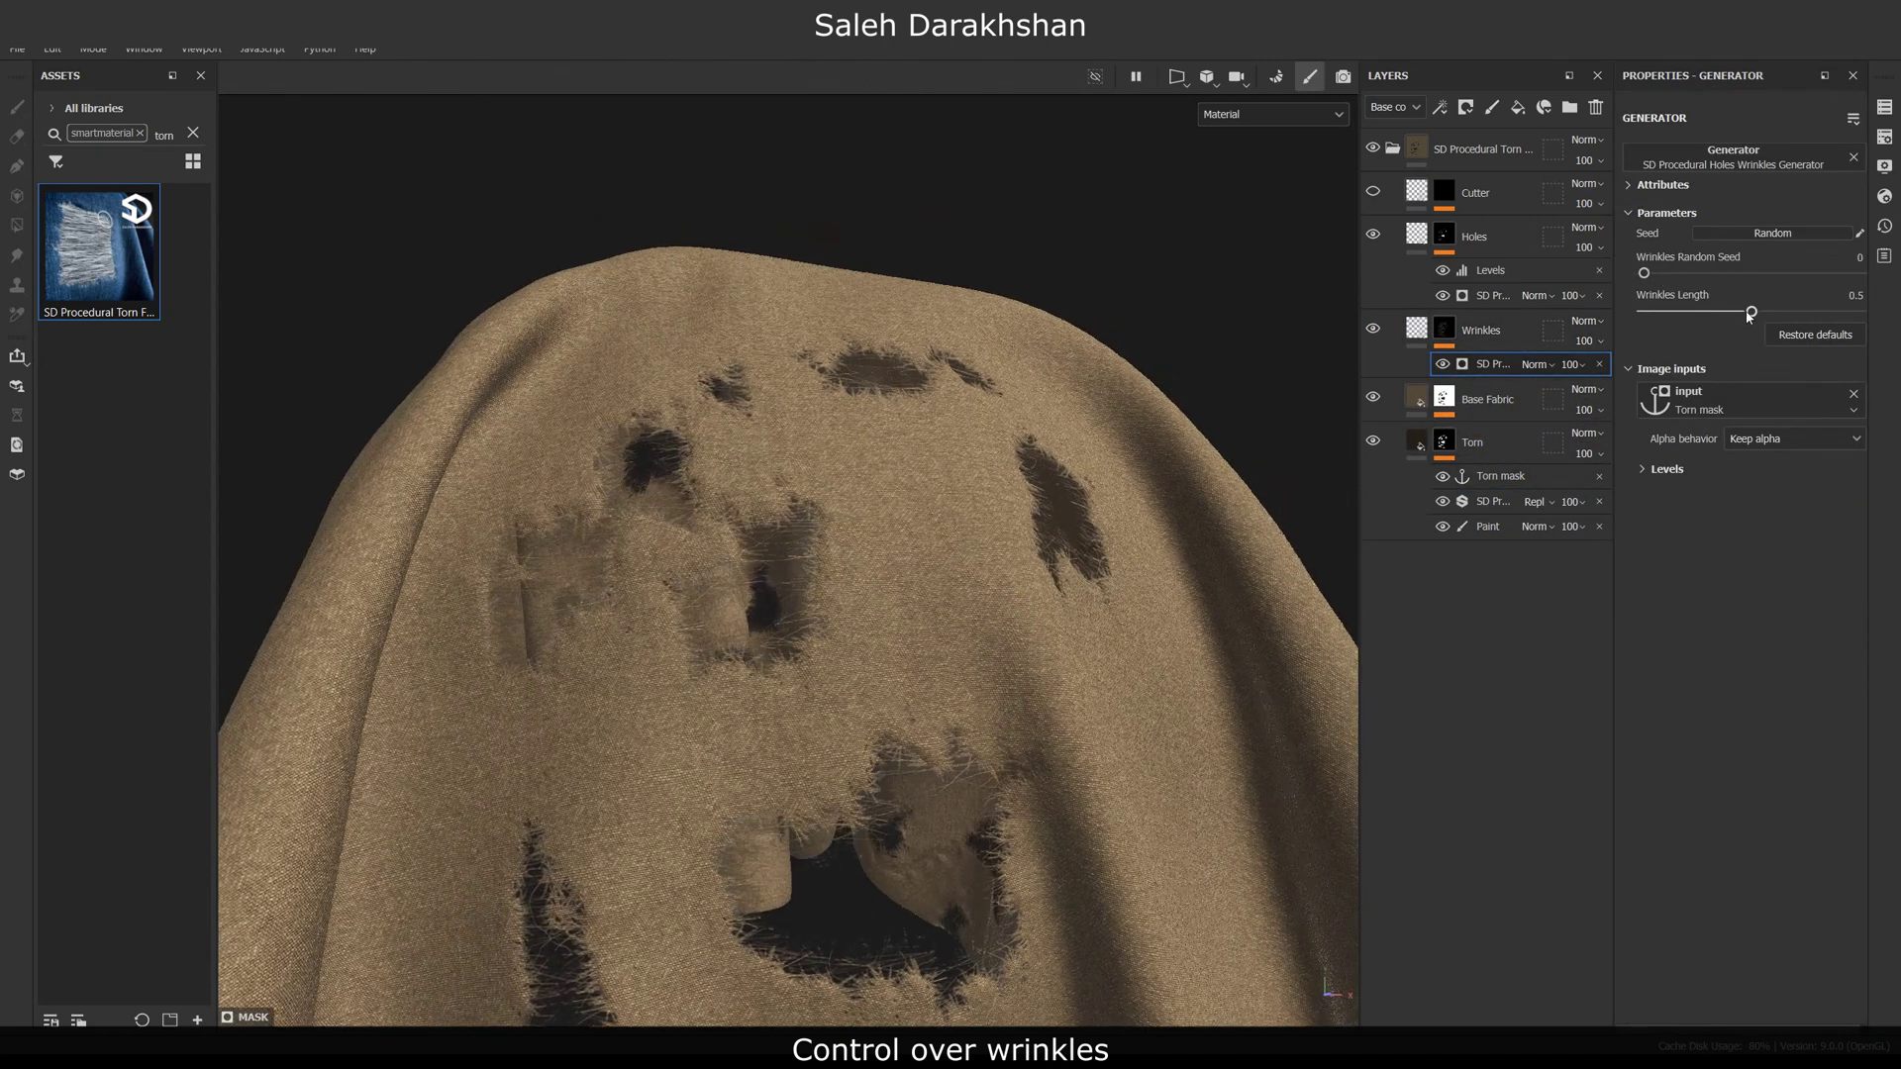
Raise Wrinkles Length to 0.75 in the Wrinkles layer's generator and fine-tune it while inspecting the tears.
{"action": "left_click_drag", "start_coordinate": [1749, 314], "coordinate": [1804, 330]}
{"action": "left_click_drag", "start_coordinate": [822, 569], "coordinate": [975, 574], "text": "alt"}
{"action": "scroll", "coordinate": [781, 603], "scroll_direction": "up", "scroll_amount": 4}
{"action": "left_click_drag", "start_coordinate": [781, 603], "coordinate": [810, 690], "text": "alt"}
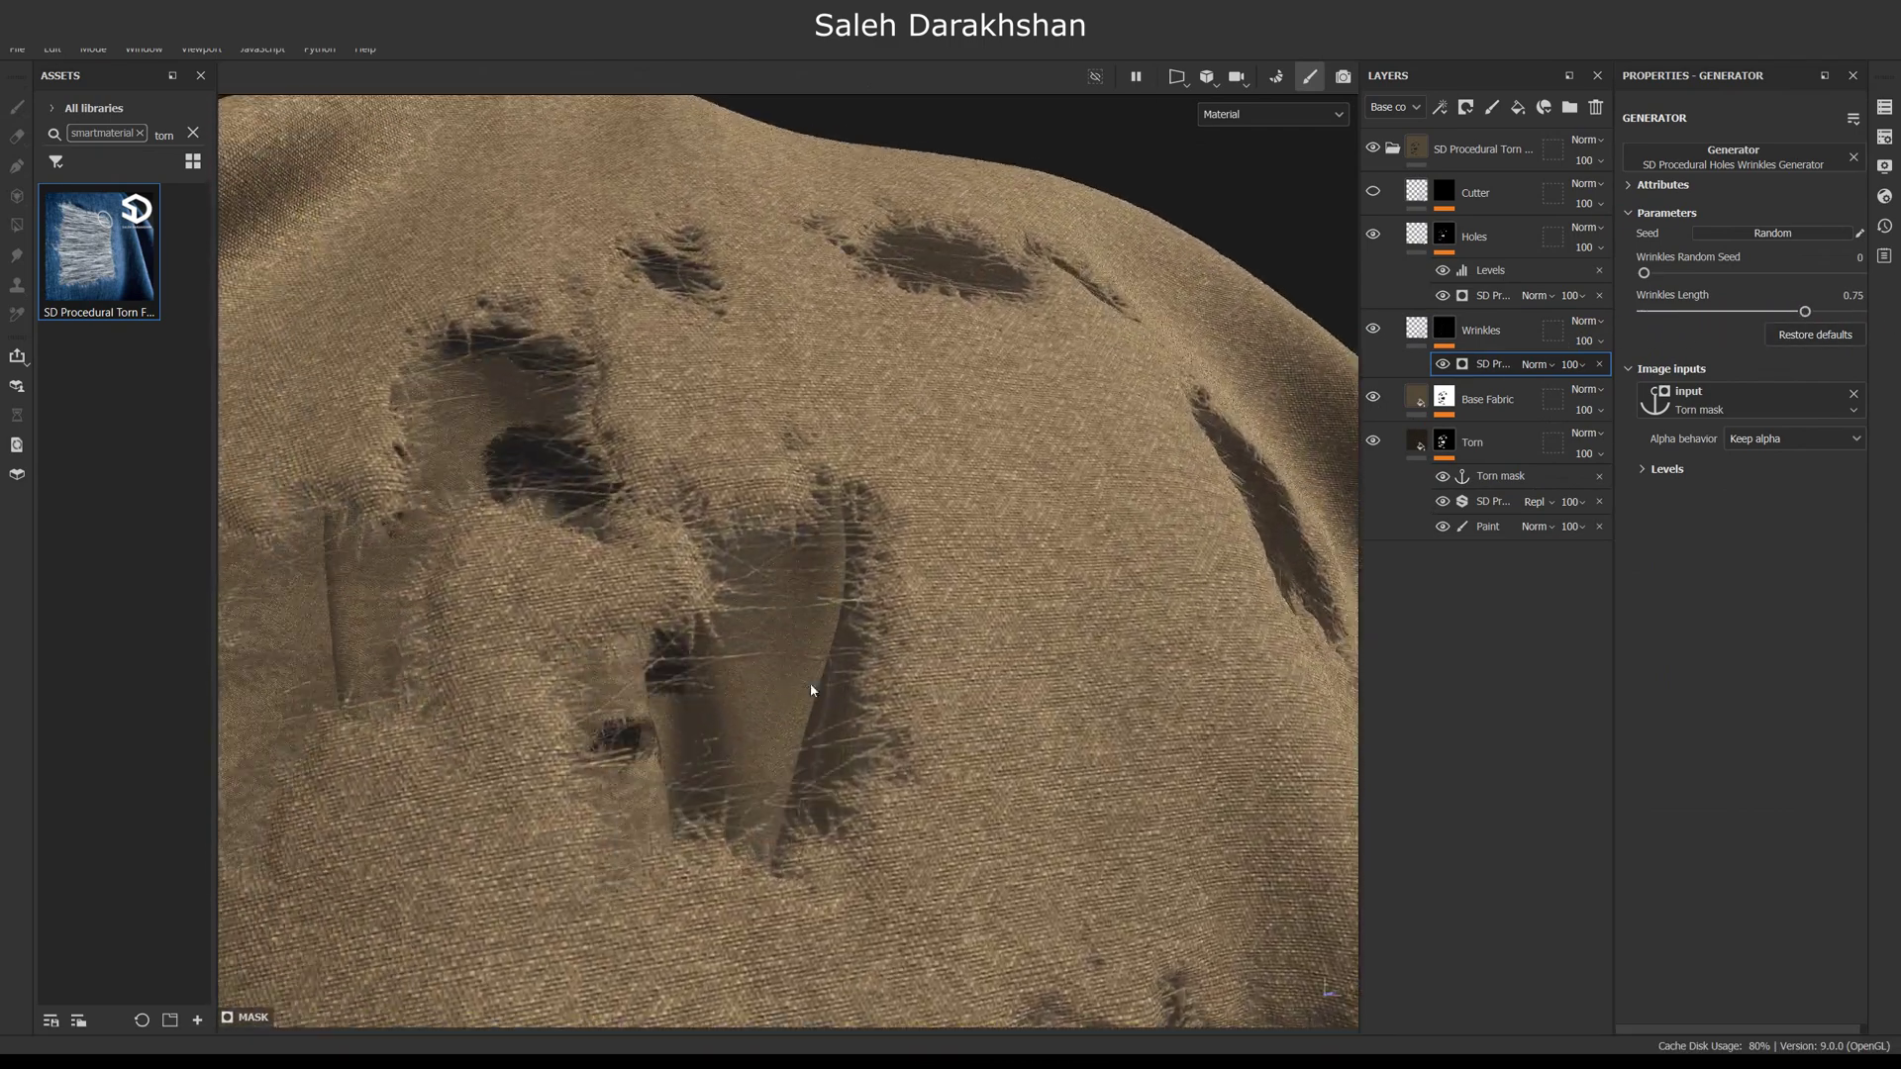
{"action": "left_click_drag", "start_coordinate": [1729, 317], "coordinate": [1799, 313]}
Try a Height of about 0.73 on the Wrinkles layer's fill and set it to 0.5.
{"action": "left_click", "coordinate": [1416, 330]}
{"action": "mouse_move", "coordinate": [1770, 519]}
{"action": "left_mouse_down"}
{"action": "mouse_move", "coordinate": [1832, 509]}
{"action": "mouse_move", "coordinate": [1774, 522]}
{"action": "mouse_move", "coordinate": [1788, 527]}
{"action": "left_mouse_up"}
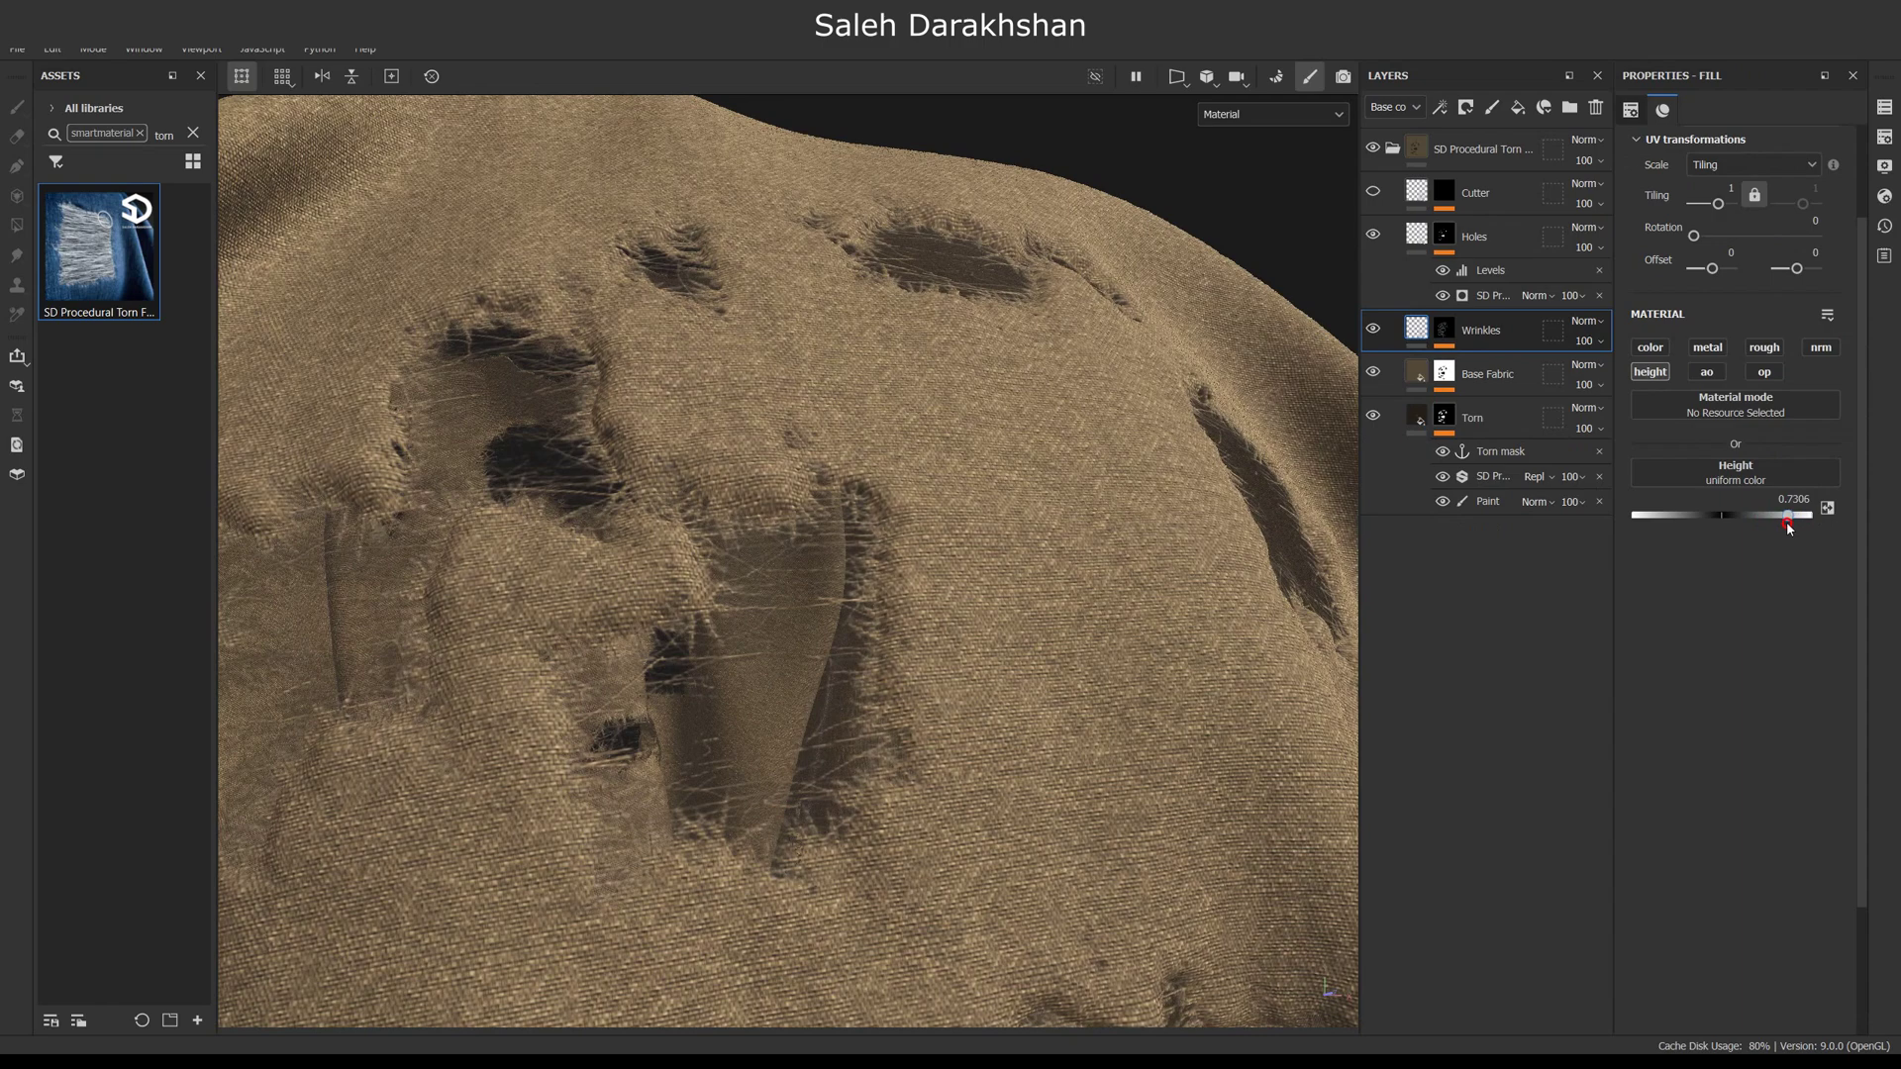
{"action": "key", "text": "Return"}
{"action": "scroll", "coordinate": [900, 692], "scroll_direction": "down", "scroll_amount": 4}
{"action": "middle_click_drag", "start_coordinate": [980, 874], "coordinate": [922, 703], "text": "alt"}
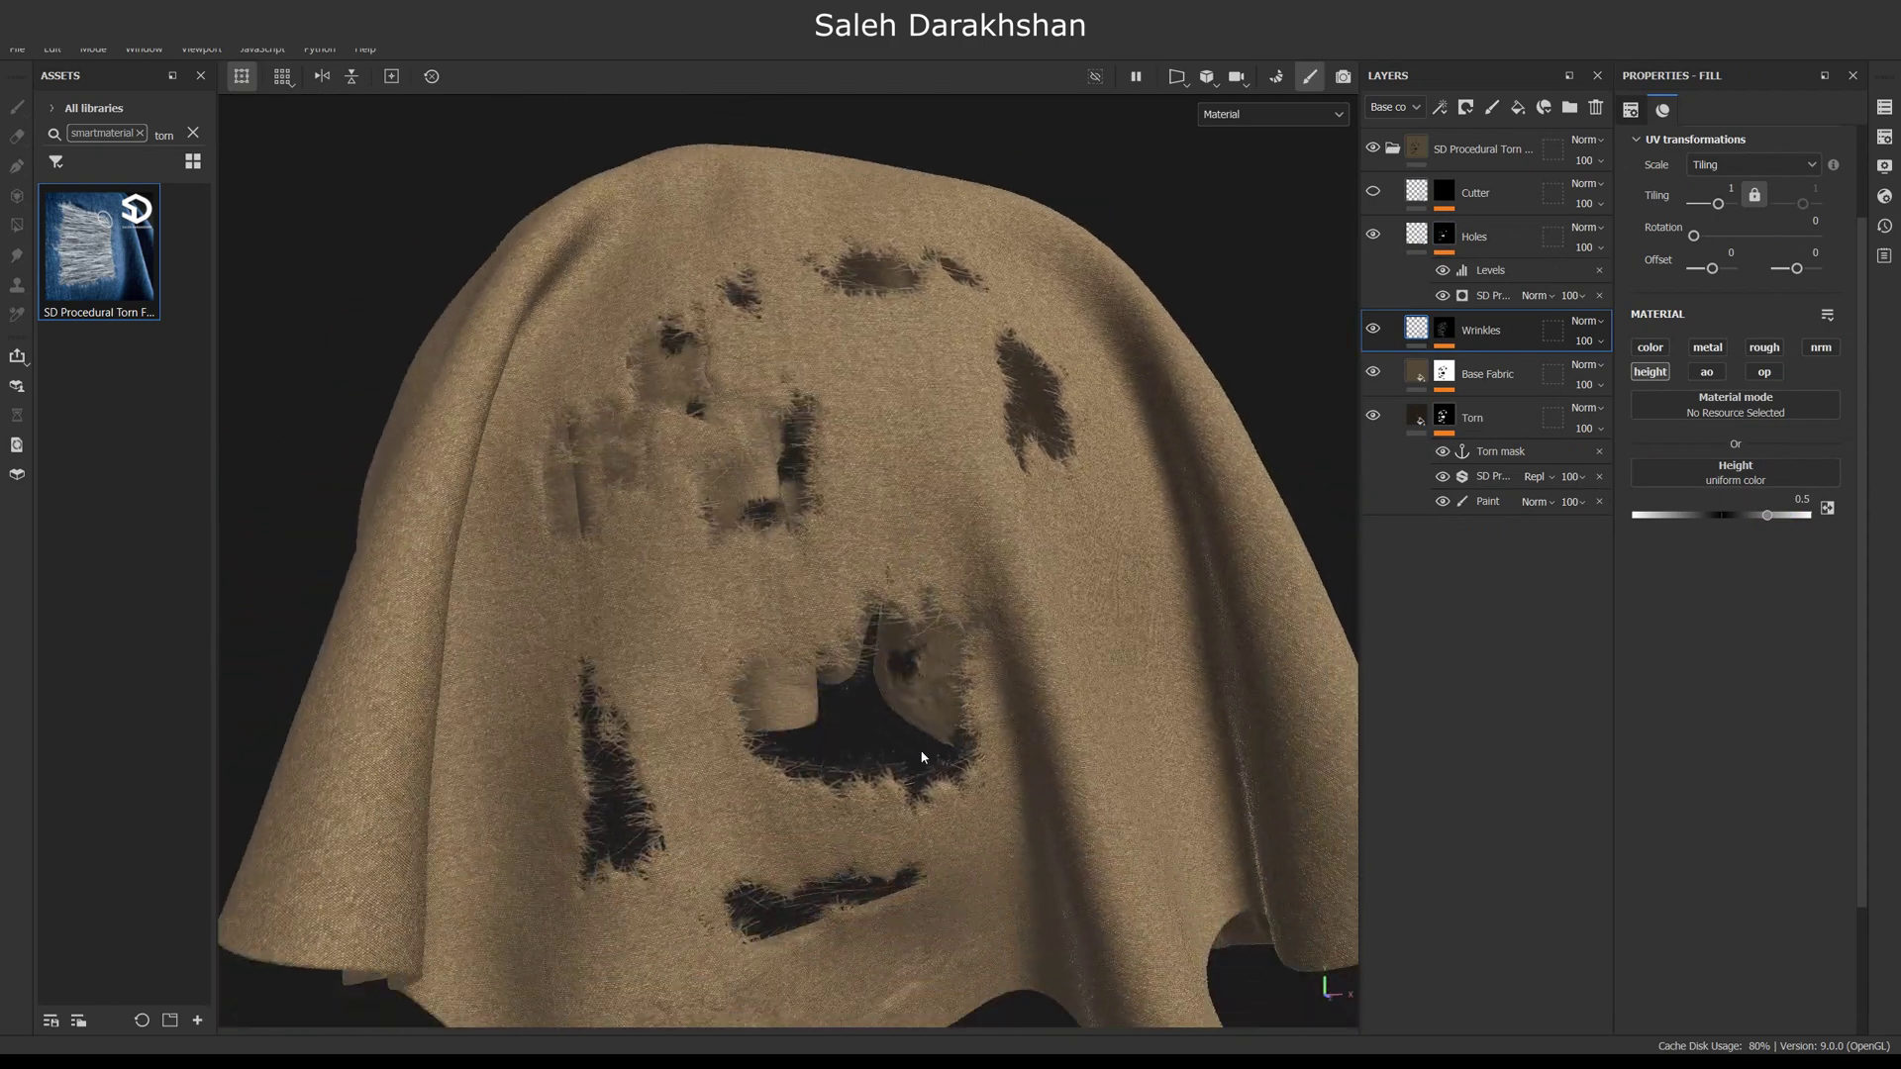
Set the Torn layer's Torn Type to Type 4 and its Tile to 2.
{"action": "left_click", "coordinate": [1475, 417]}
{"action": "left_click", "coordinate": [1759, 552]}
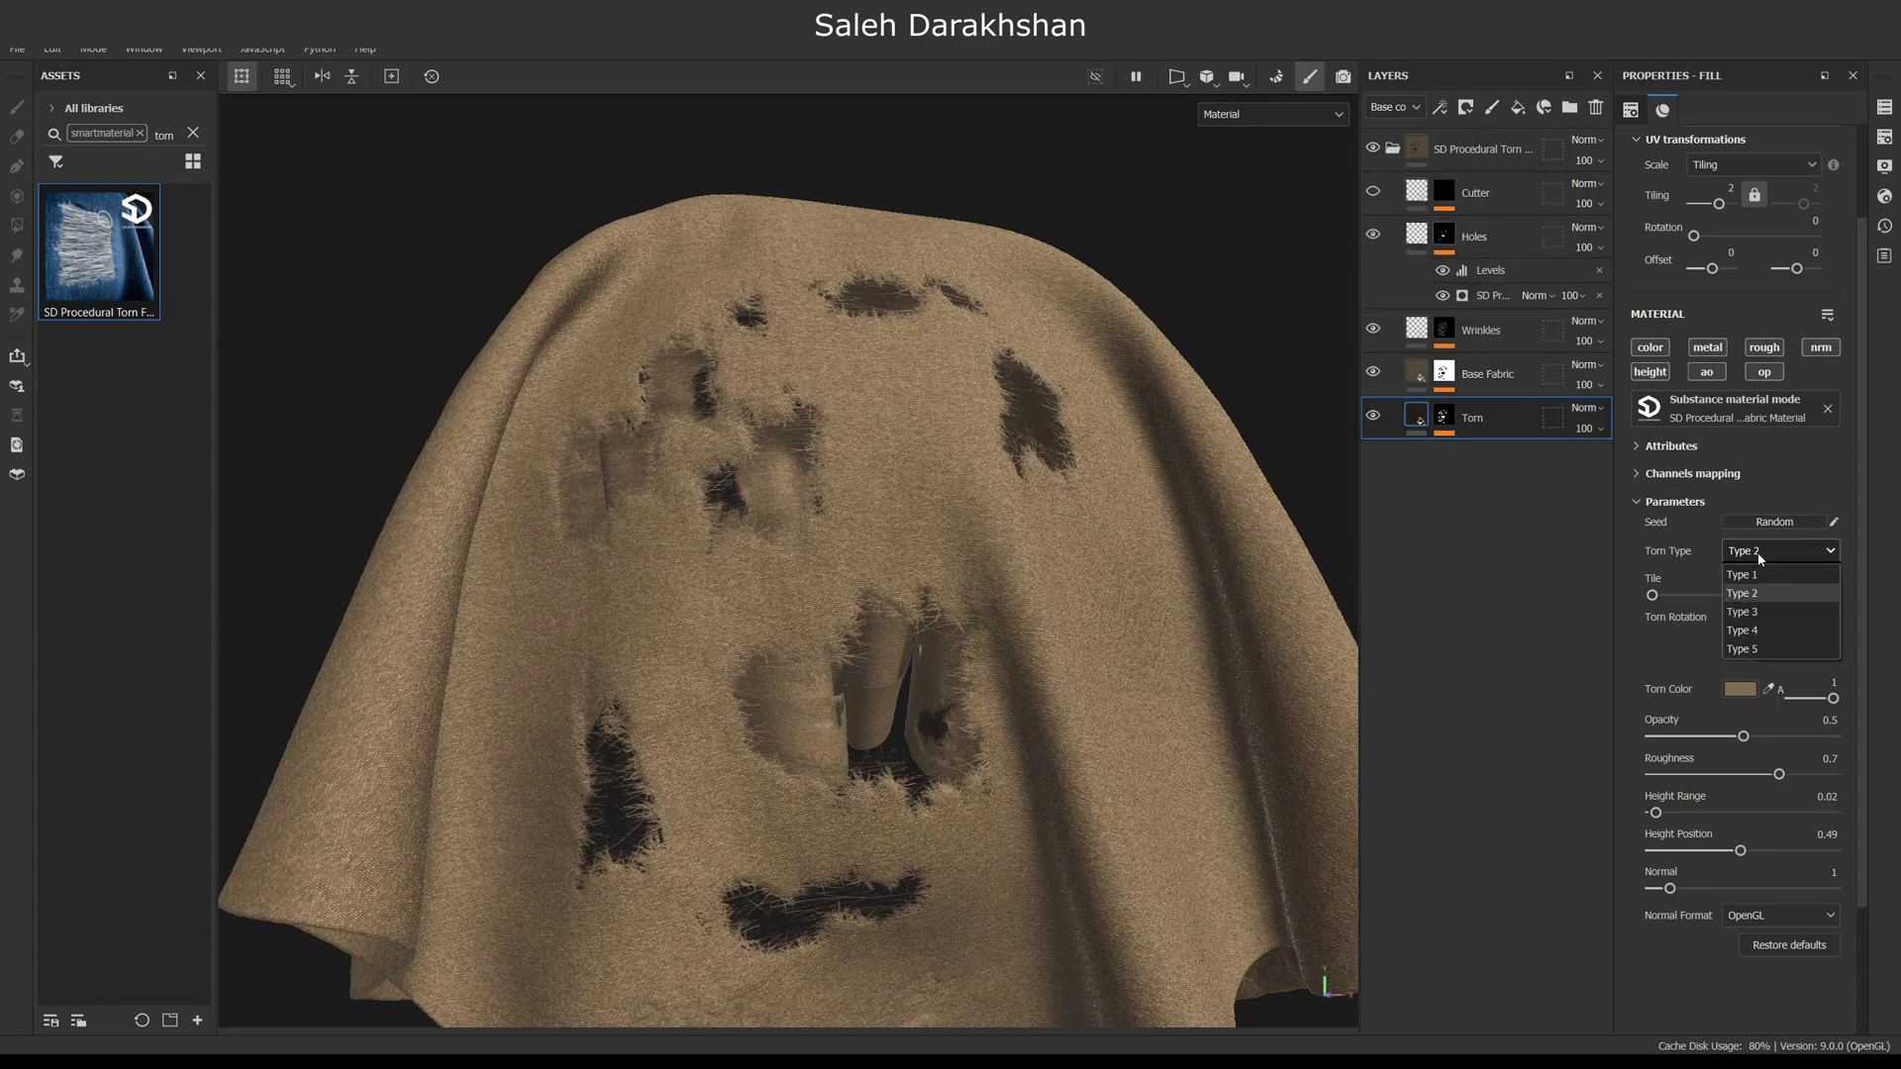
{"action": "left_click", "coordinate": [1757, 632]}
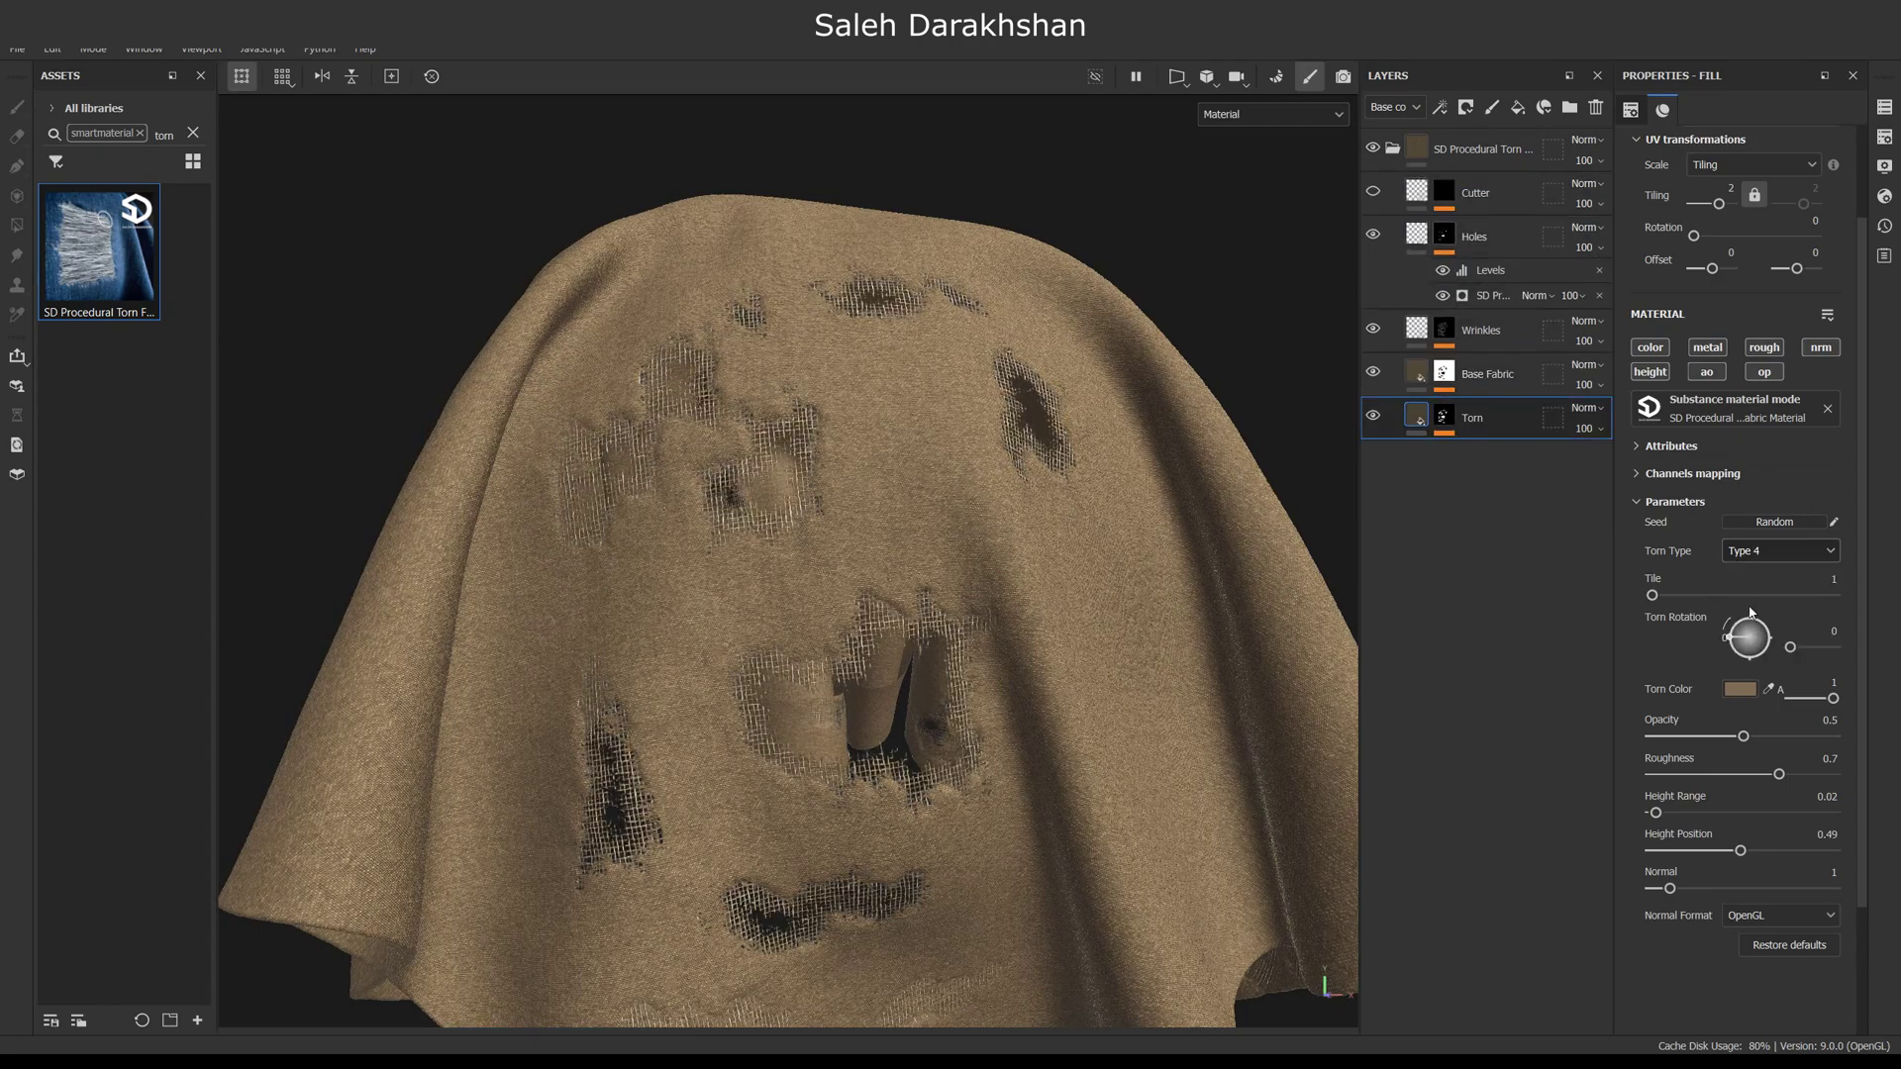
{"action": "scroll", "coordinate": [795, 705], "scroll_direction": "up", "scroll_amount": 5}
{"action": "scroll", "coordinate": [795, 705], "scroll_direction": "down", "scroll_amount": 5}
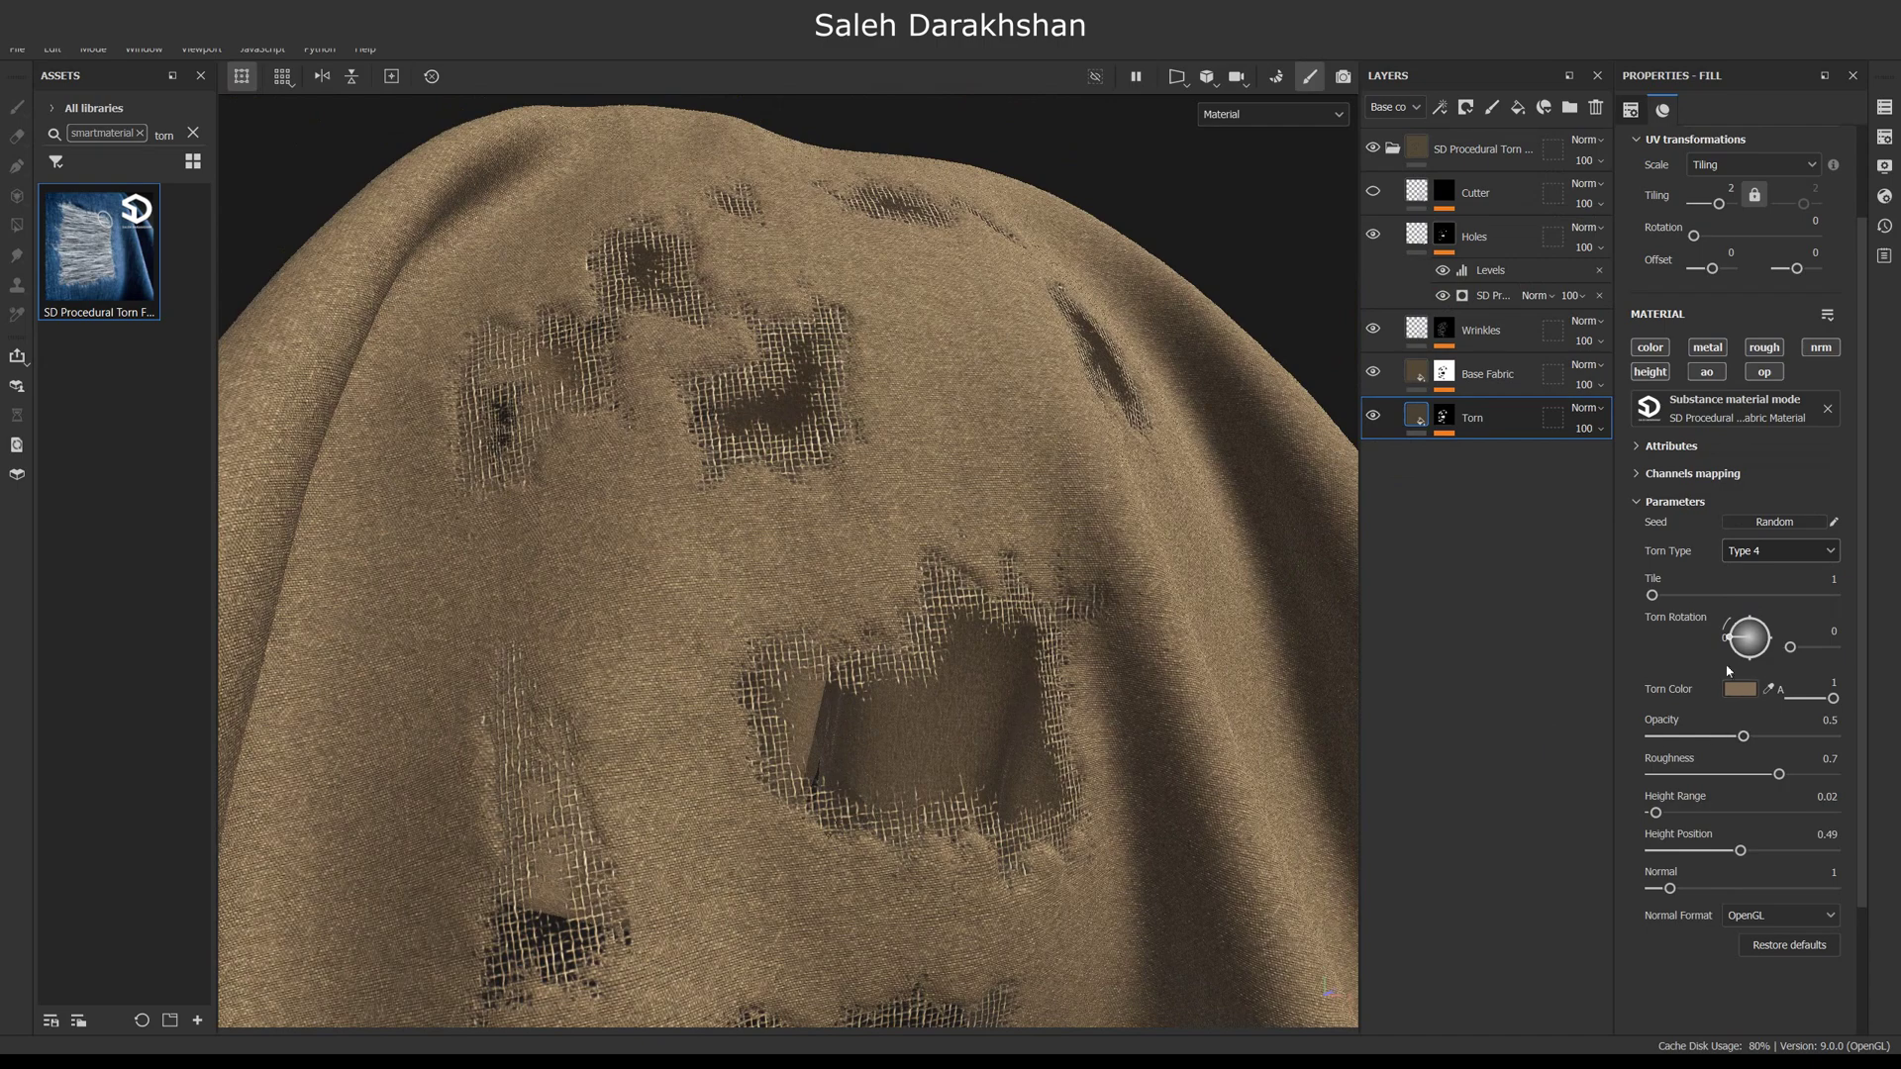
{"action": "left_click_drag", "start_coordinate": [1652, 596], "coordinate": [1664, 596]}
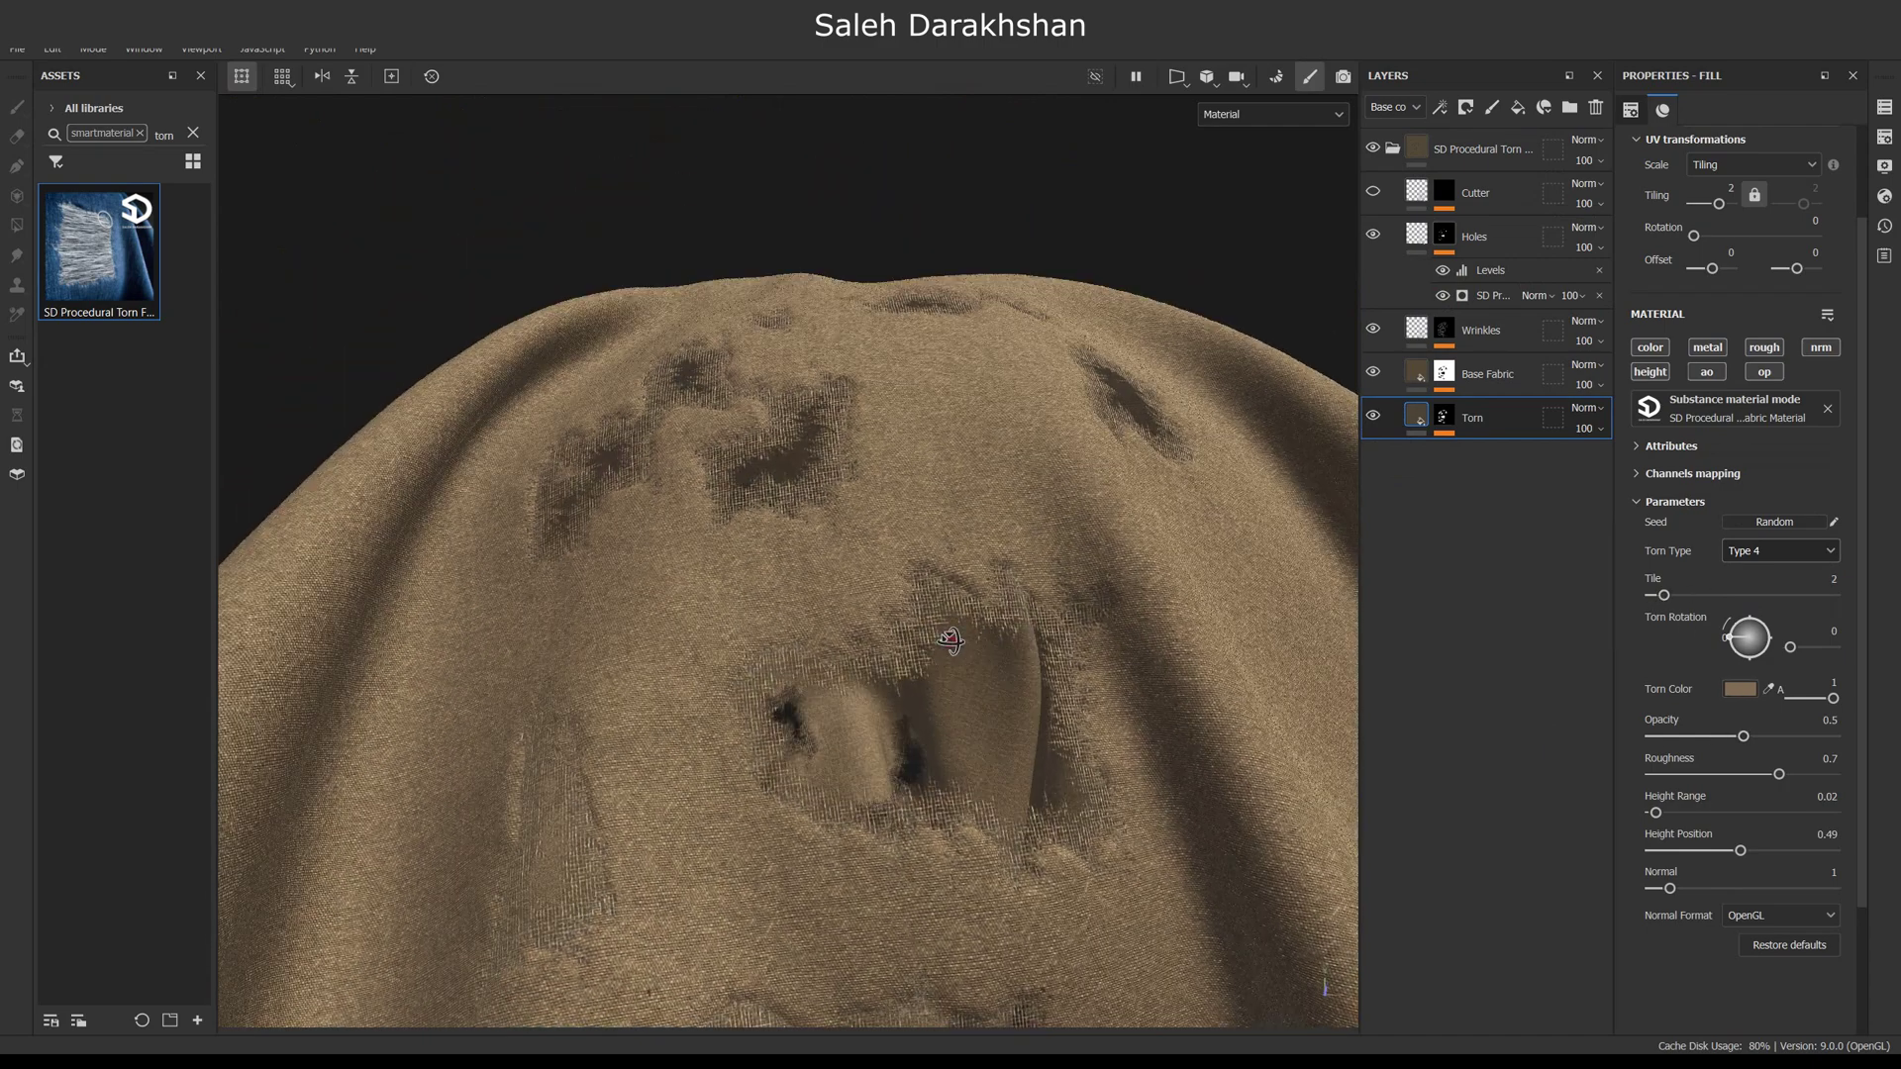
Darken the Torn layer's Torn Color to the greyish brown 685D50.
{"action": "left_click", "coordinate": [1740, 690]}
{"action": "left_click_drag", "start_coordinate": [1509, 666], "coordinate": [1494, 679]}
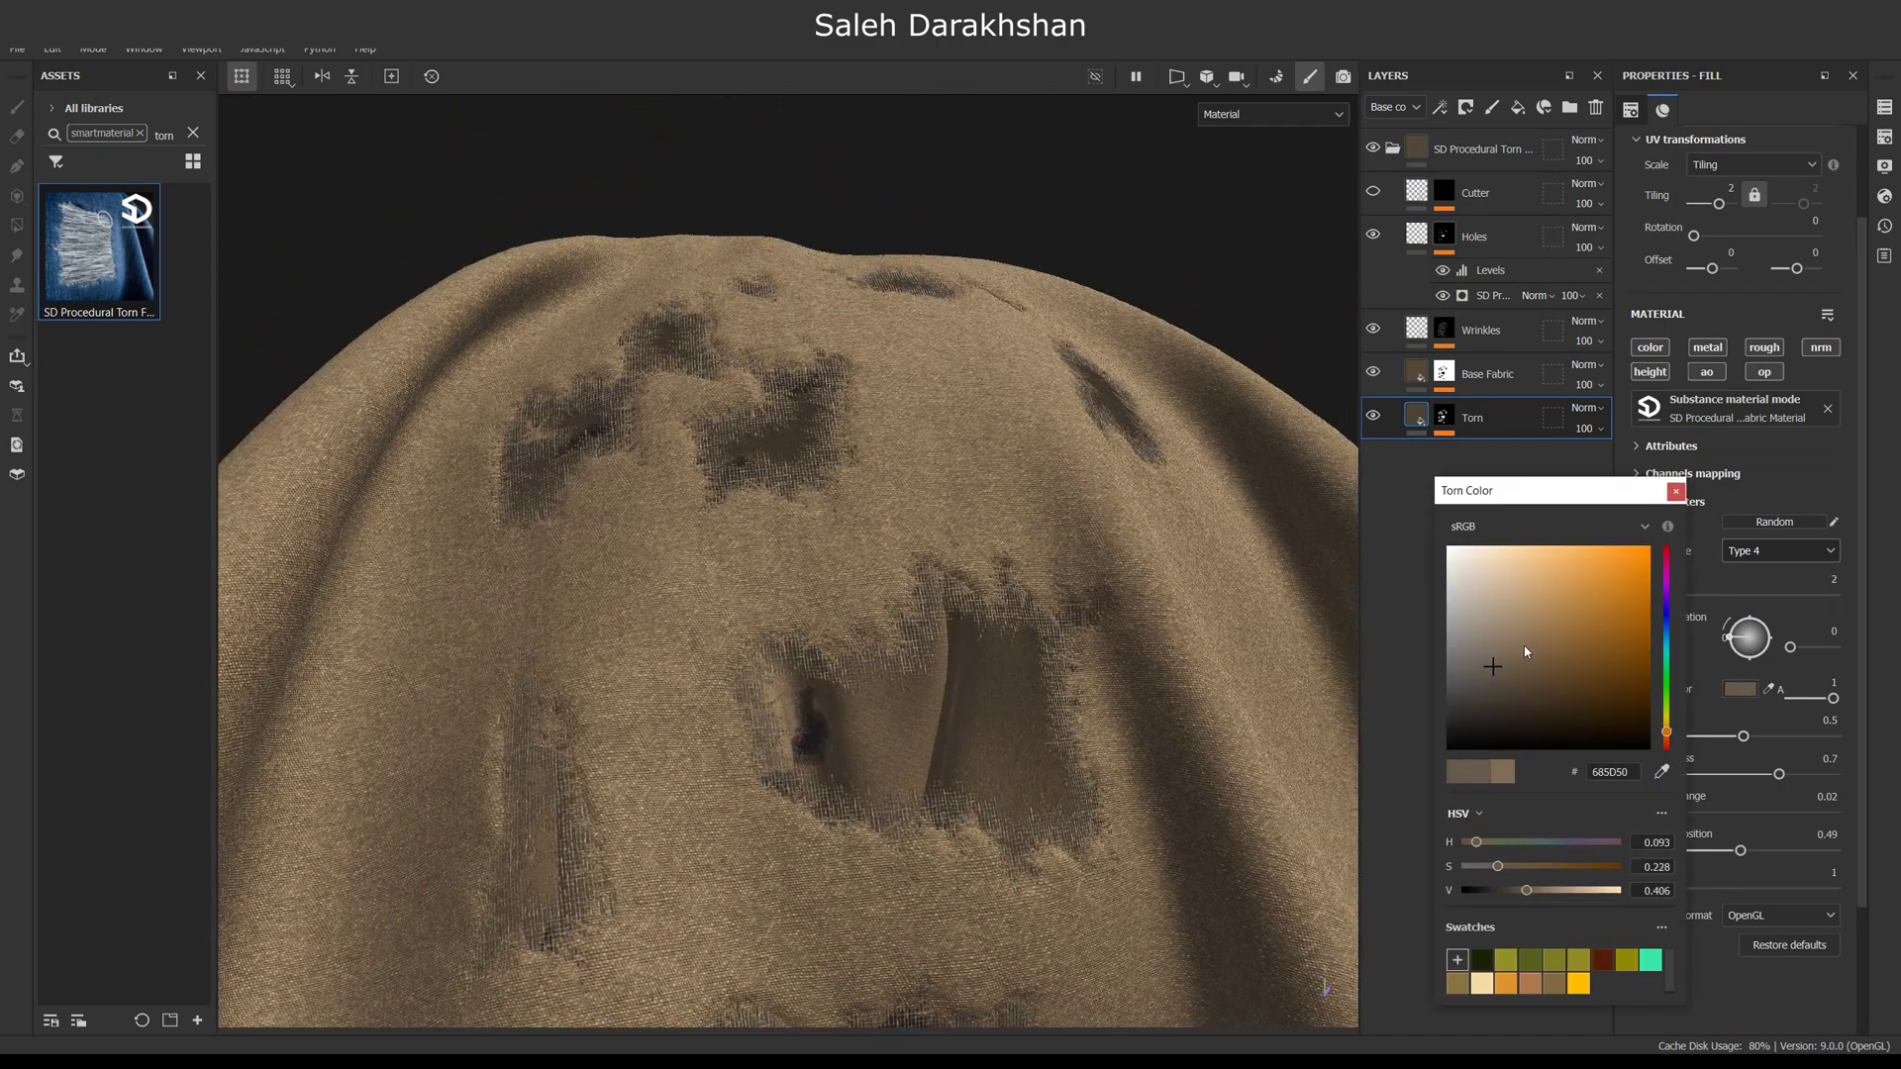
{"action": "left_click", "coordinate": [1676, 491]}
{"action": "mouse_move", "coordinate": [1119, 584]}
{"action": "left_mouse_down", "text": "alt"}
{"action": "mouse_move", "coordinate": [995, 689]}
{"action": "mouse_move", "coordinate": [1085, 568]}
{"action": "mouse_move", "coordinate": [1052, 551]}
{"action": "left_mouse_up", "text": "alt"}
{"action": "scroll", "coordinate": [1082, 624], "scroll_direction": "down", "scroll_amount": 3}
Set the Base Fabric layer's Weave Type to Plain.
{"action": "left_click", "coordinate": [1487, 374]}
{"action": "left_click", "coordinate": [1734, 552]}
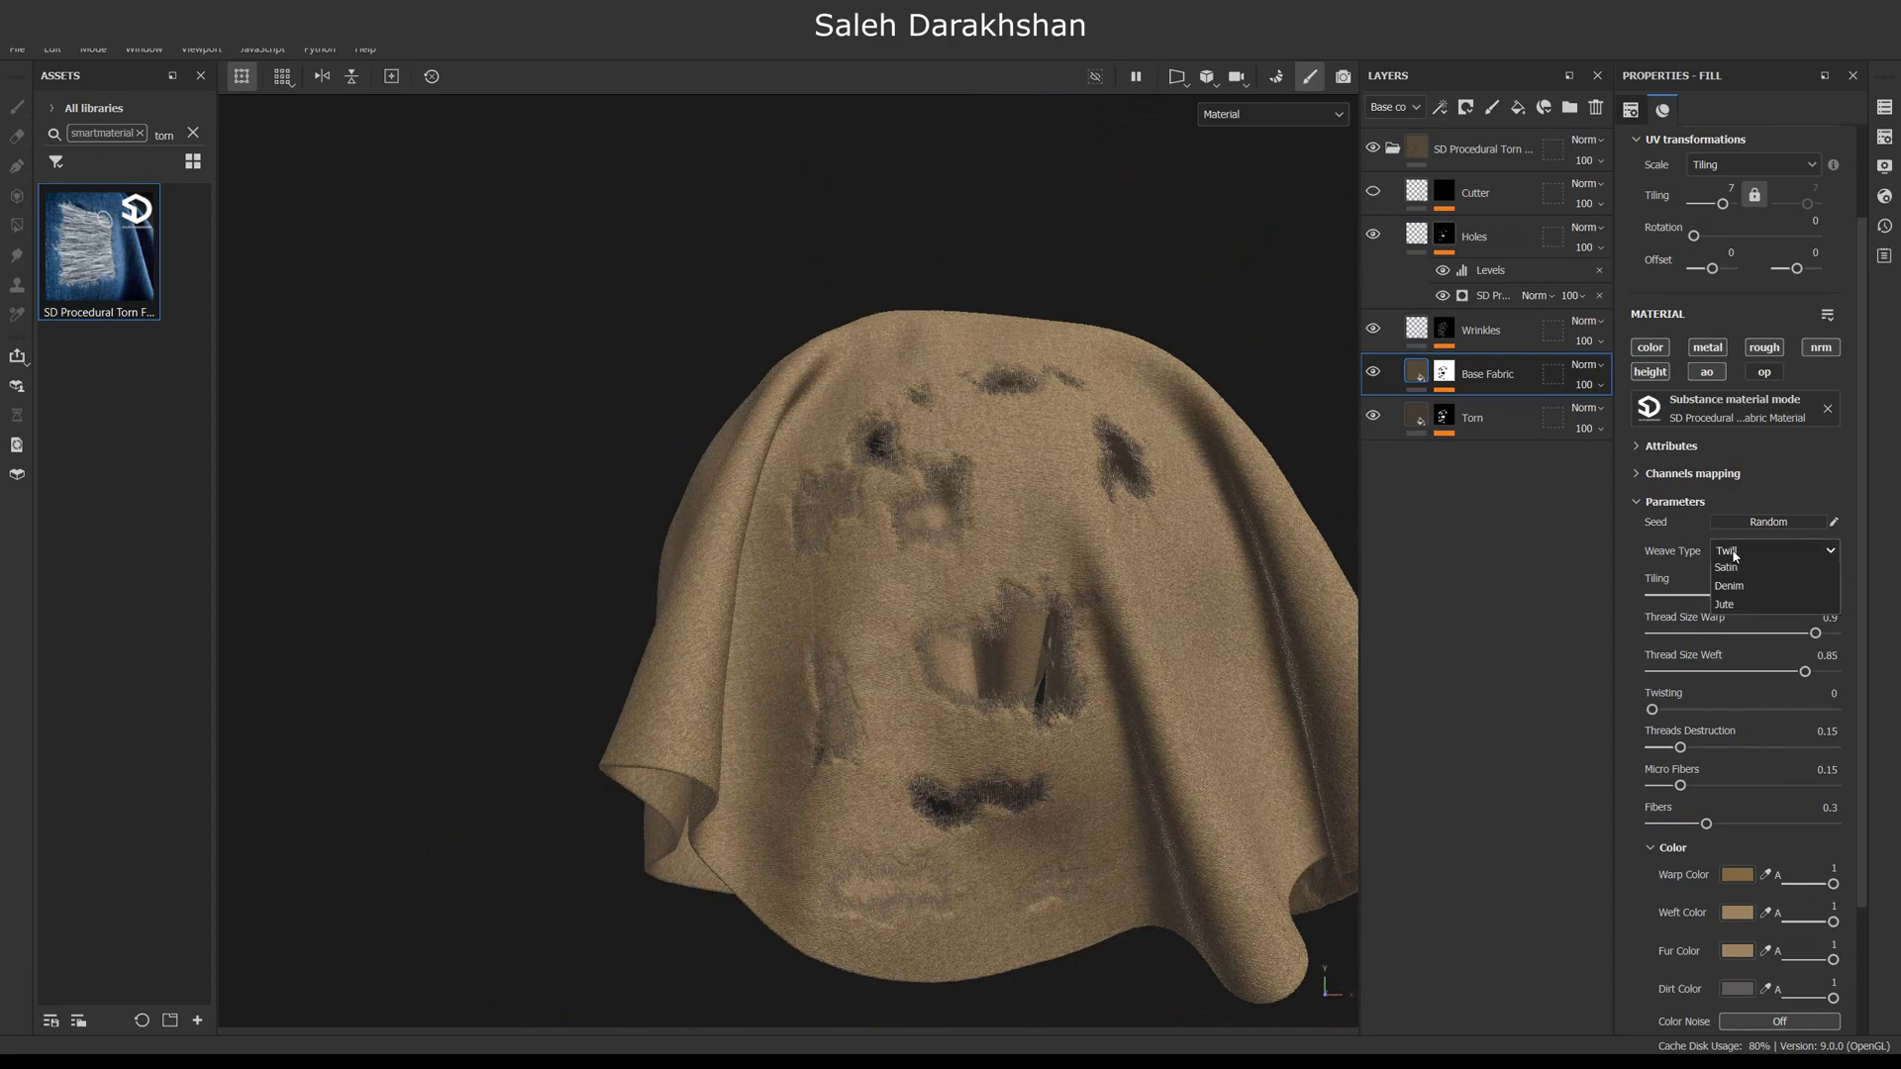
{"action": "left_click", "coordinate": [1738, 568]}
{"action": "scroll", "coordinate": [1049, 625], "scroll_direction": "up", "scroll_amount": 3}
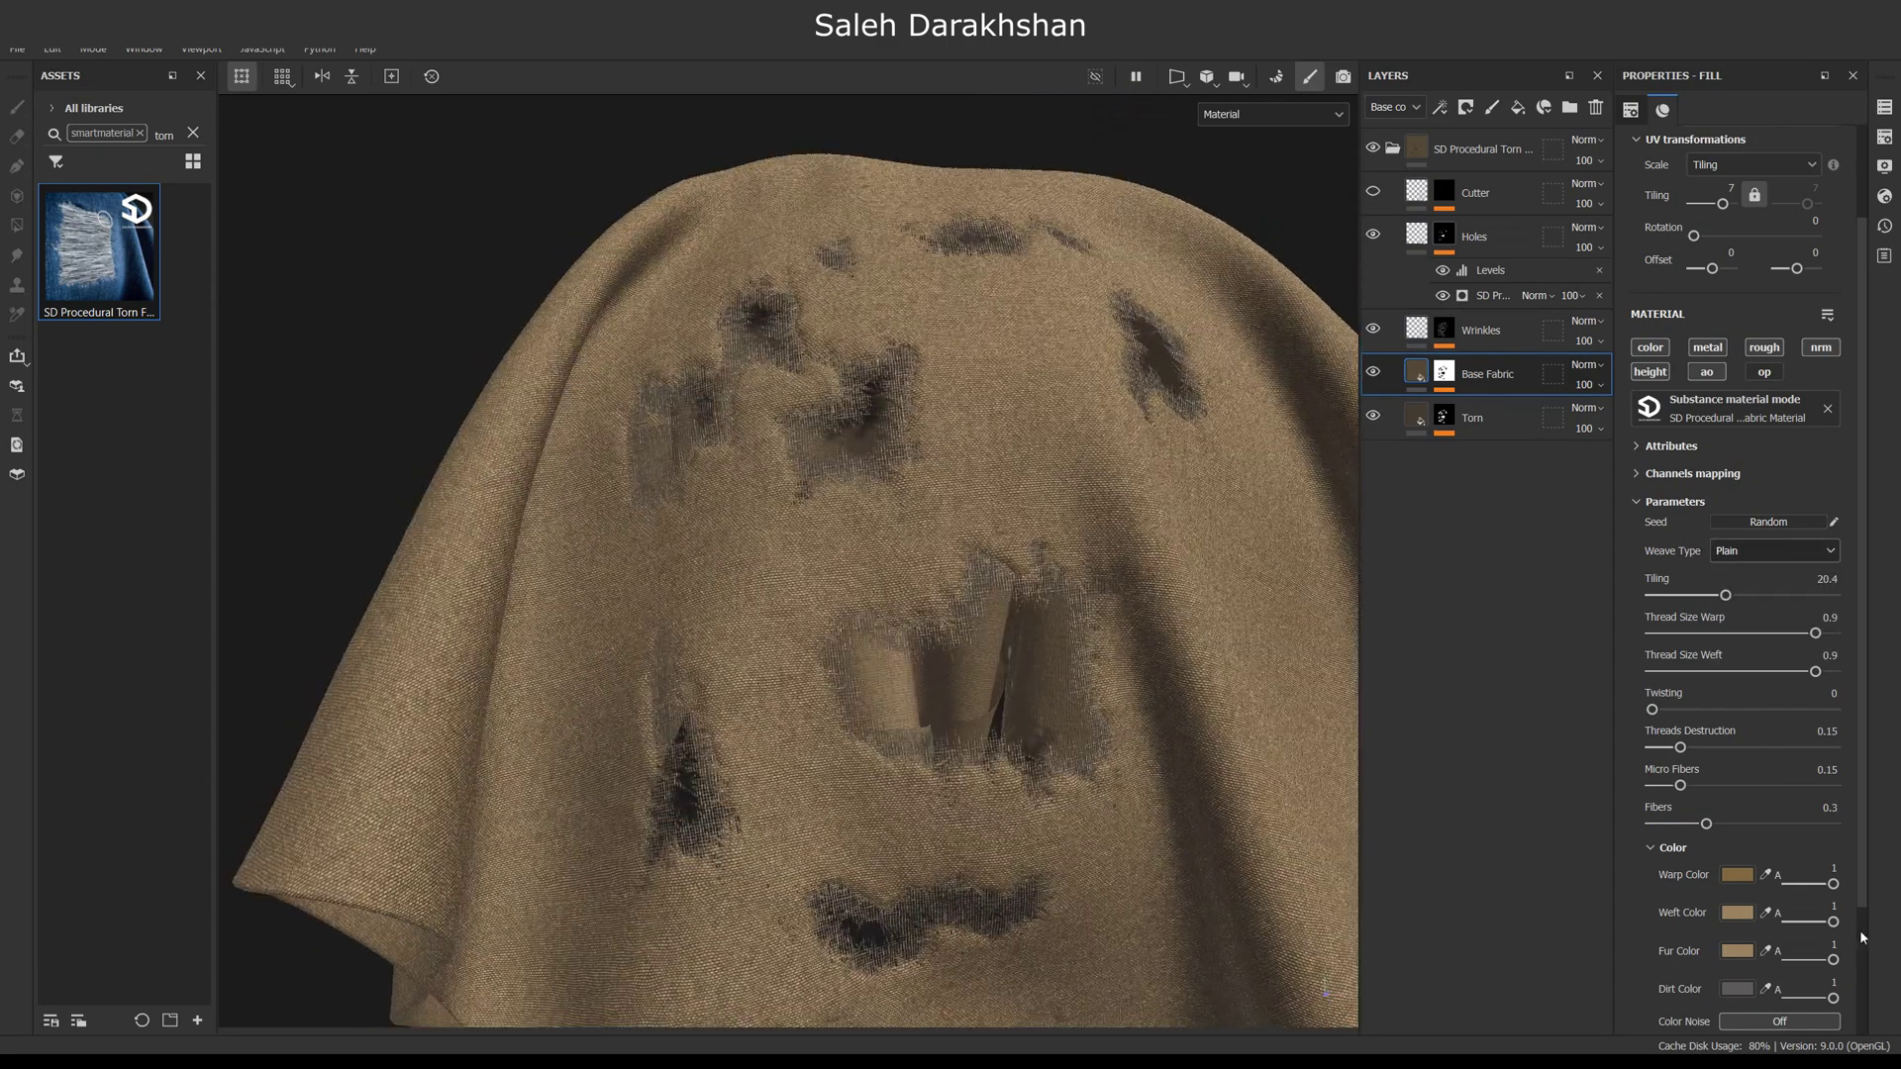
Change the Base Fabric's Warp Color and Weft Color to green.
{"action": "left_click", "coordinate": [1737, 875]}
{"action": "left_click_drag", "start_coordinate": [1666, 710], "coordinate": [1601, 683]}
{"action": "left_click", "coordinate": [1675, 491]}
{"action": "mouse_move", "coordinate": [1139, 554]}
{"action": "left_mouse_down", "text": "alt"}
{"action": "mouse_move", "coordinate": [1030, 579]}
{"action": "mouse_move", "coordinate": [1113, 570]}
{"action": "left_mouse_up", "text": "alt"}
{"action": "left_click", "coordinate": [1748, 911]}
{"action": "left_click_drag", "start_coordinate": [1668, 731], "coordinate": [1583, 703]}
{"action": "left_click", "coordinate": [1134, 677]}
{"action": "left_click_drag", "start_coordinate": [1134, 677], "coordinate": [1158, 673], "text": "alt"}
Give the Torn layer a darker, greener Torn Color to suit the green fabric.
{"action": "left_click", "coordinate": [1386, 436]}
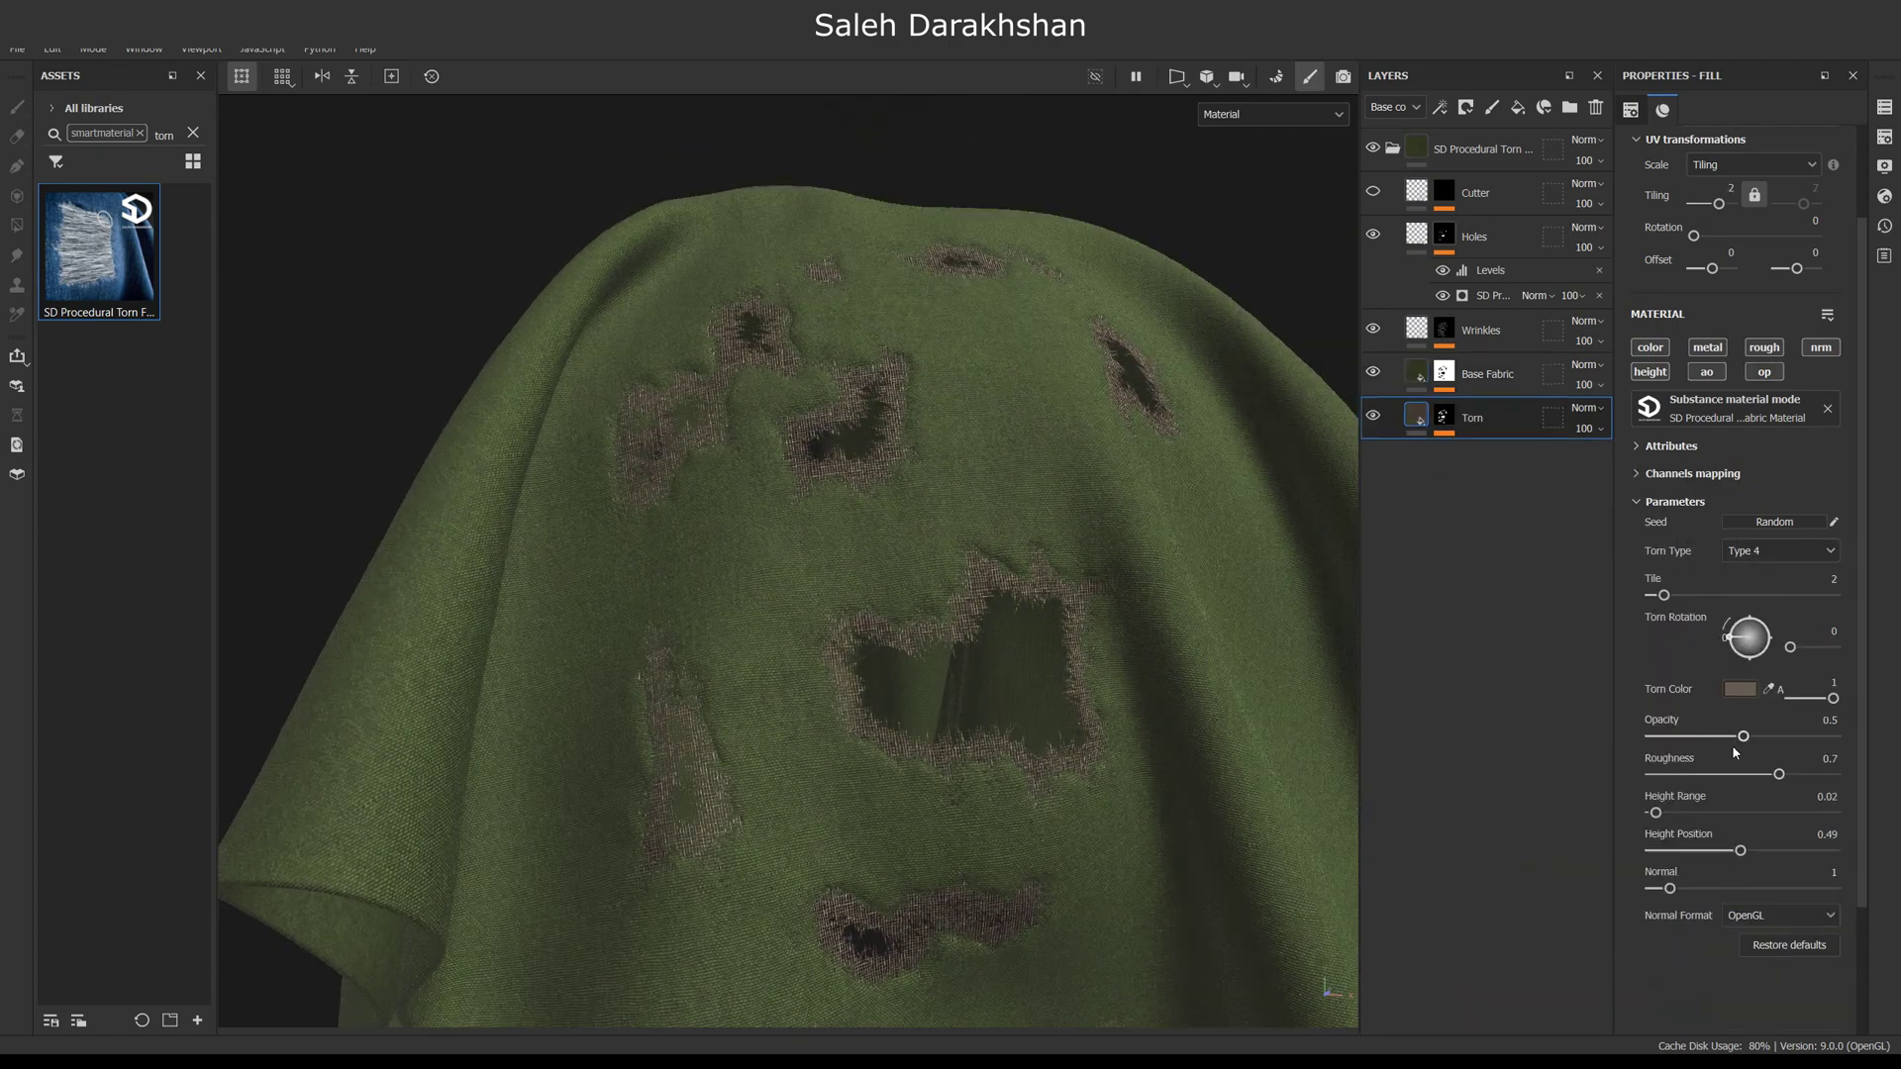
{"action": "left_click", "coordinate": [1739, 688]}
{"action": "left_click_drag", "start_coordinate": [1667, 711], "coordinate": [1666, 692]}
{"action": "left_click_drag", "start_coordinate": [1558, 665], "coordinate": [1511, 695]}
{"action": "left_click", "coordinate": [1099, 644]}
{"action": "scroll", "coordinate": [1099, 643], "scroll_direction": "down", "scroll_amount": 3}
{"action": "left_click_drag", "start_coordinate": [1099, 644], "coordinate": [1167, 715], "text": "alt"}
{"action": "scroll", "coordinate": [1064, 643], "scroll_direction": "up", "scroll_amount": 3}
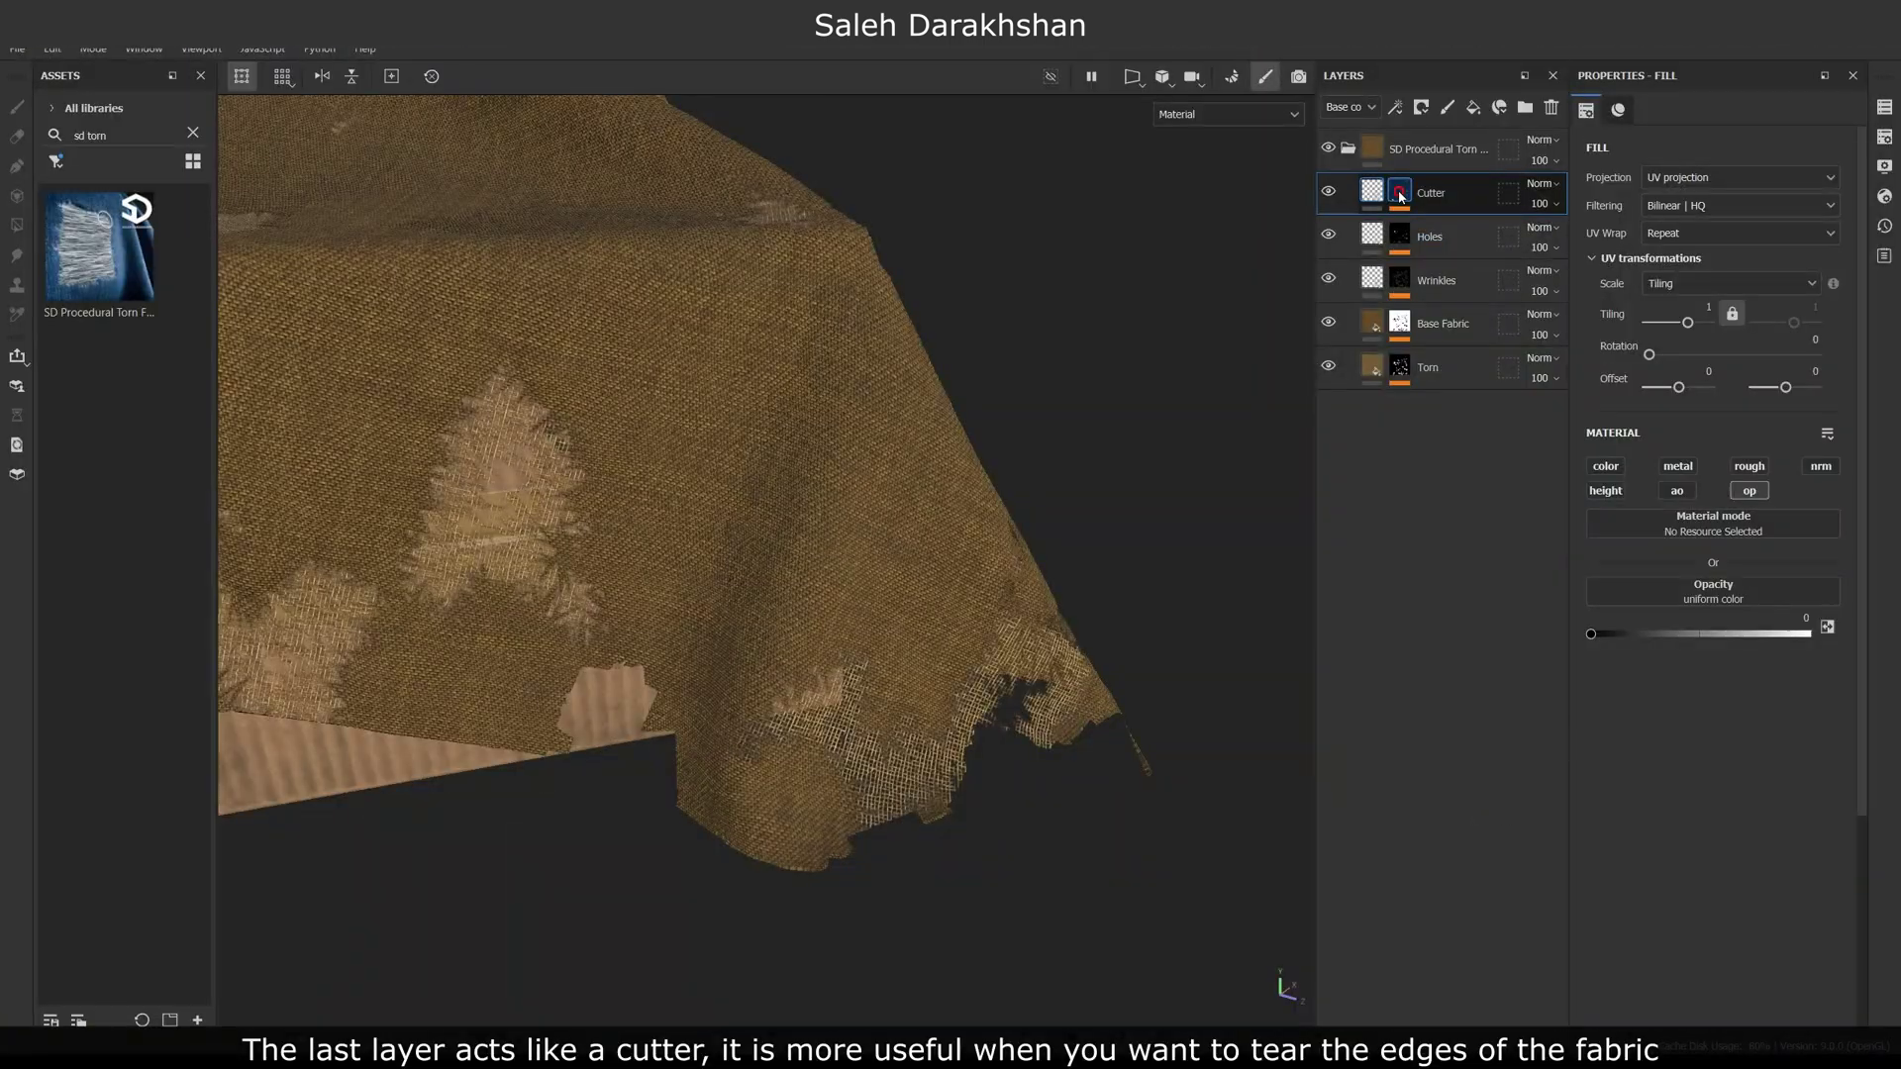
Cut into the cloth's lower edge on the Cutter mask's Paint effect and set the brush alpha to Kyle Brush Presets alpha 42.
{"action": "left_click", "coordinate": [1446, 230]}
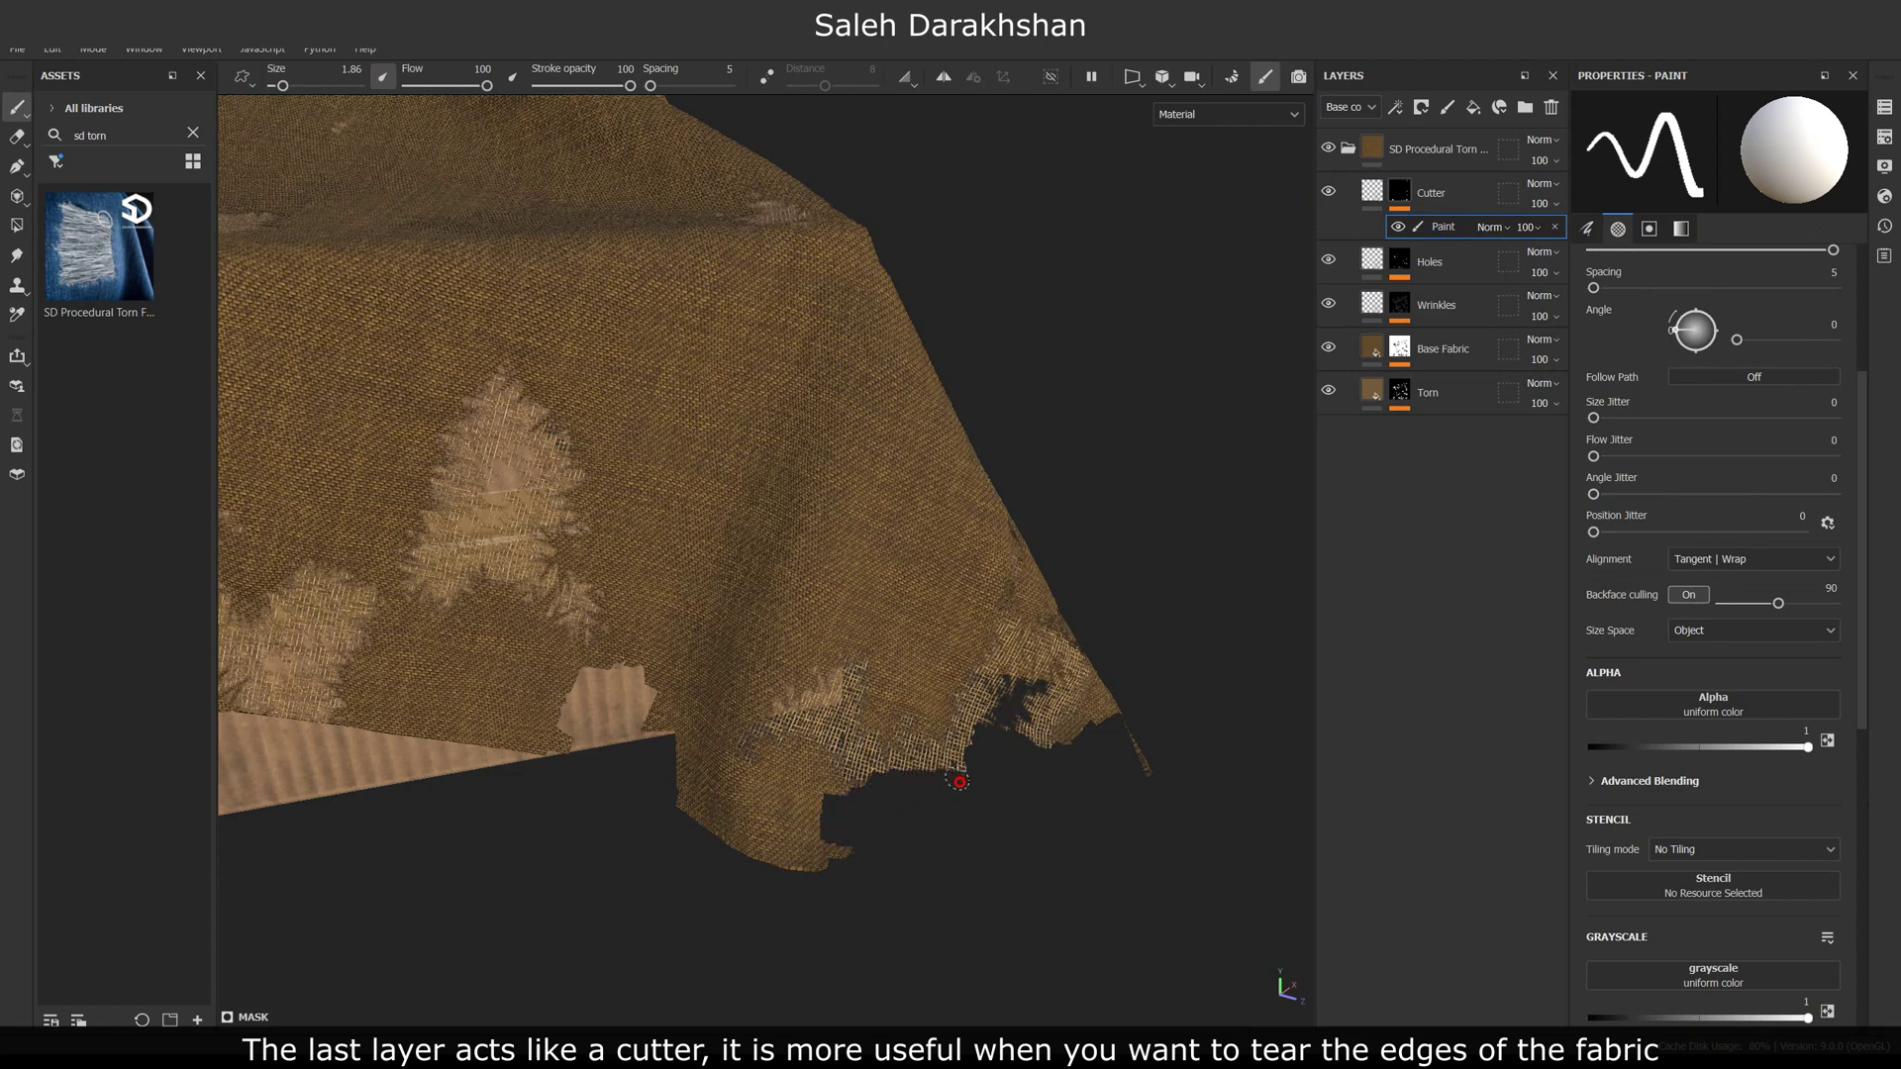
{"action": "scroll", "coordinate": [1713, 554], "scroll_direction": "down", "scroll_amount": 3}
{"action": "left_click", "coordinate": [1713, 535]}
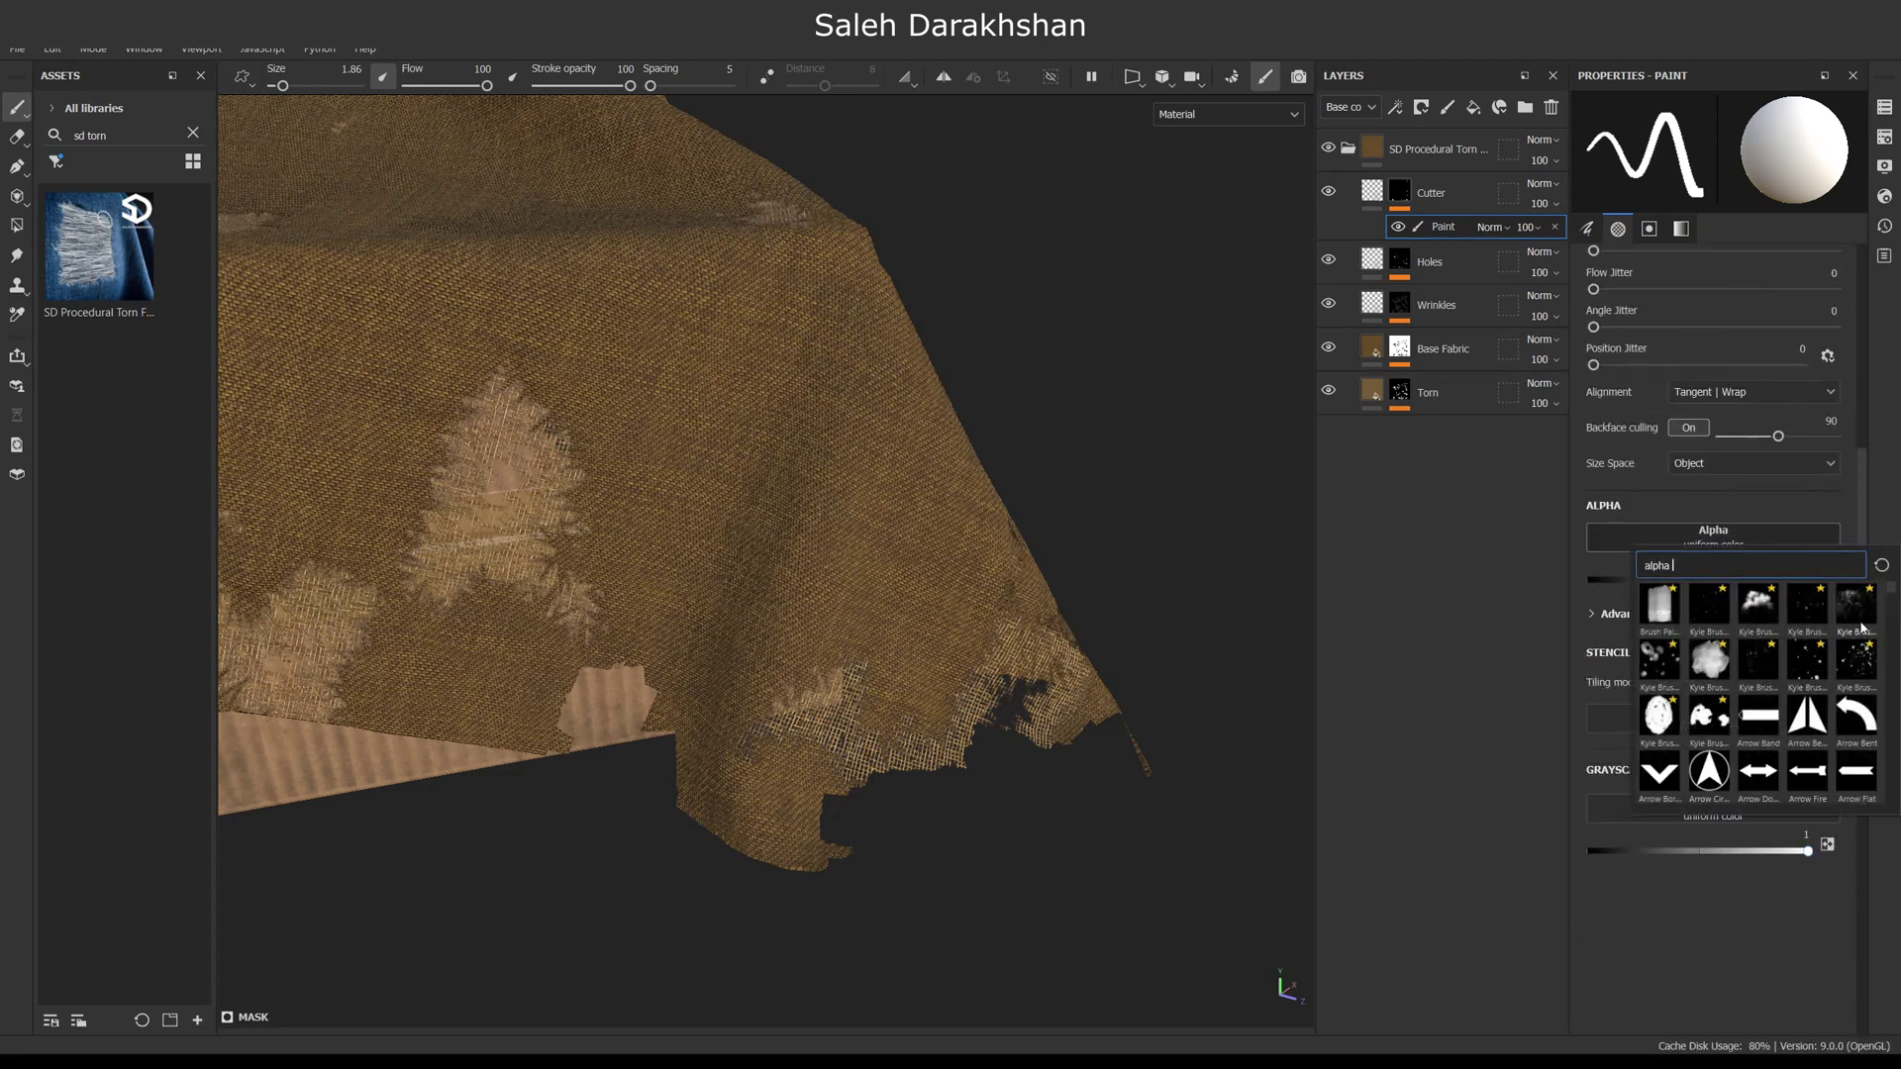
{"action": "left_click", "coordinate": [1706, 660]}
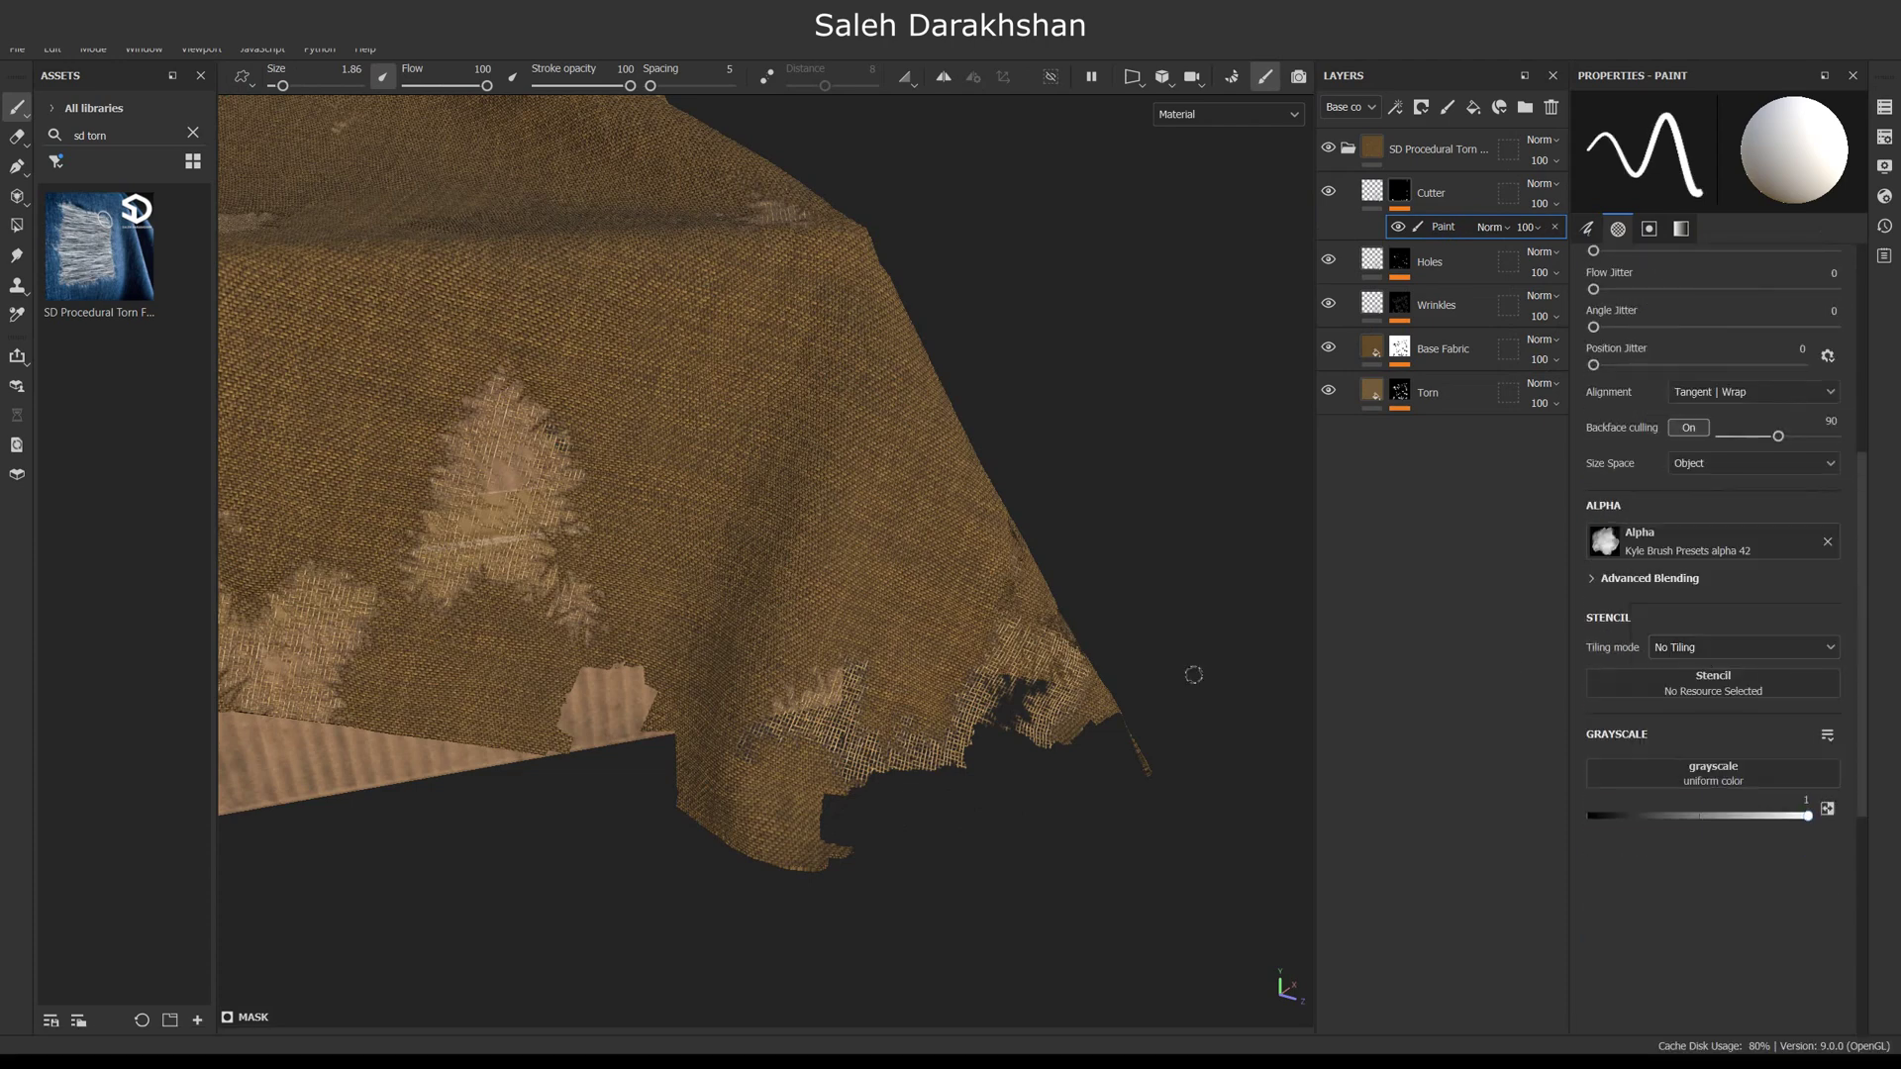